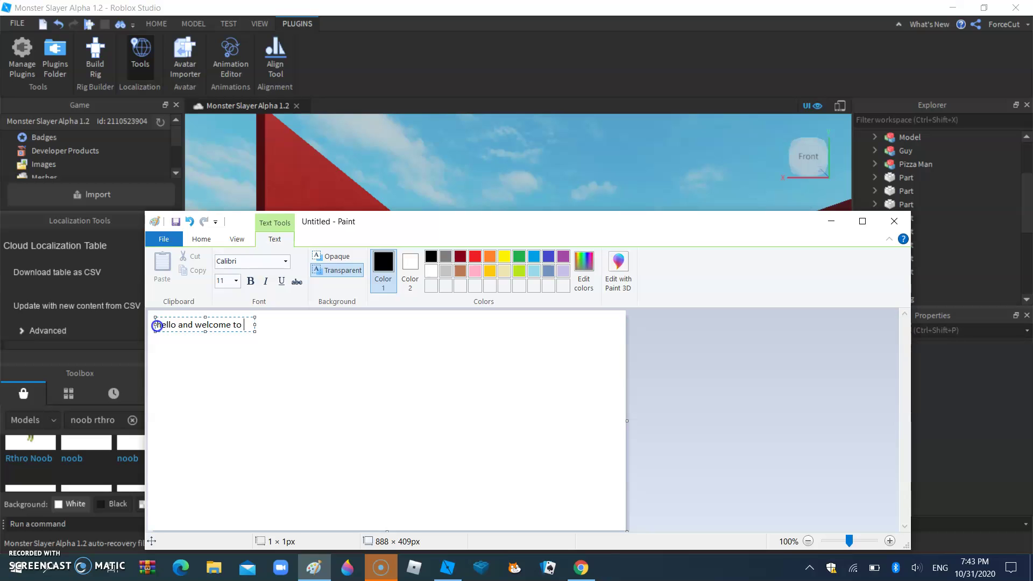
Finish the welcome line in the text box with the channel's name, ending in an exclamation mark, and start a new line.
text(gelo's en)
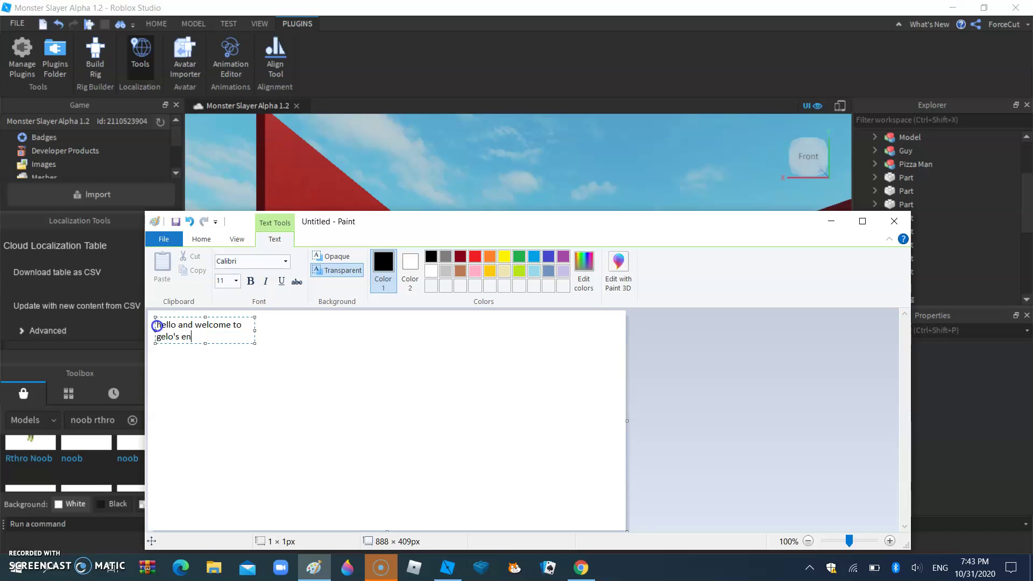
text(tertainment channel)
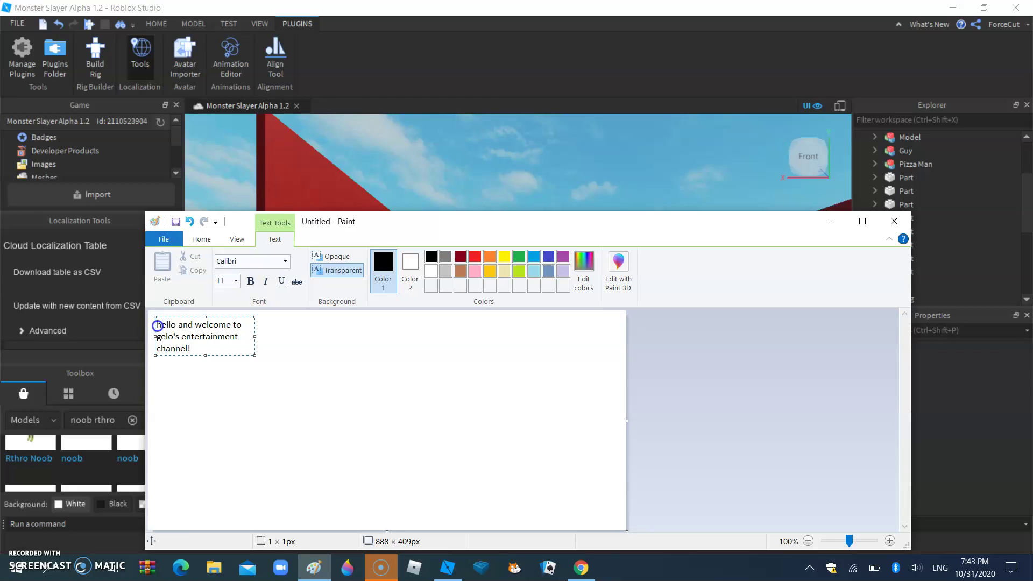
text(!)
key(Return)
Write "today we are going to make two npcs attack each other. one is the player's ally and the other one is an enemy.".
text(today we a)
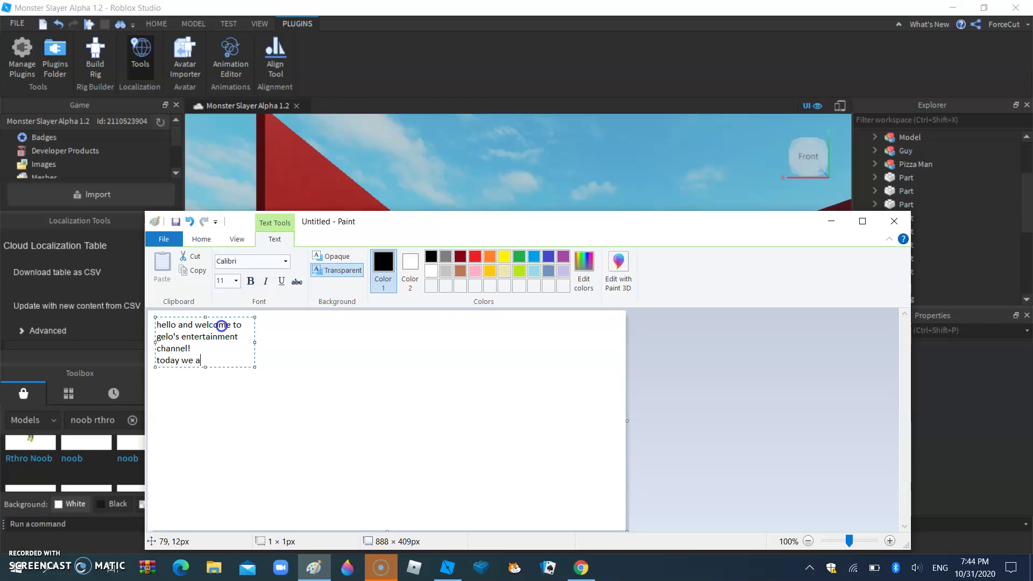
text(re going to make a)
key(BackSpace)
text(two npcs a)
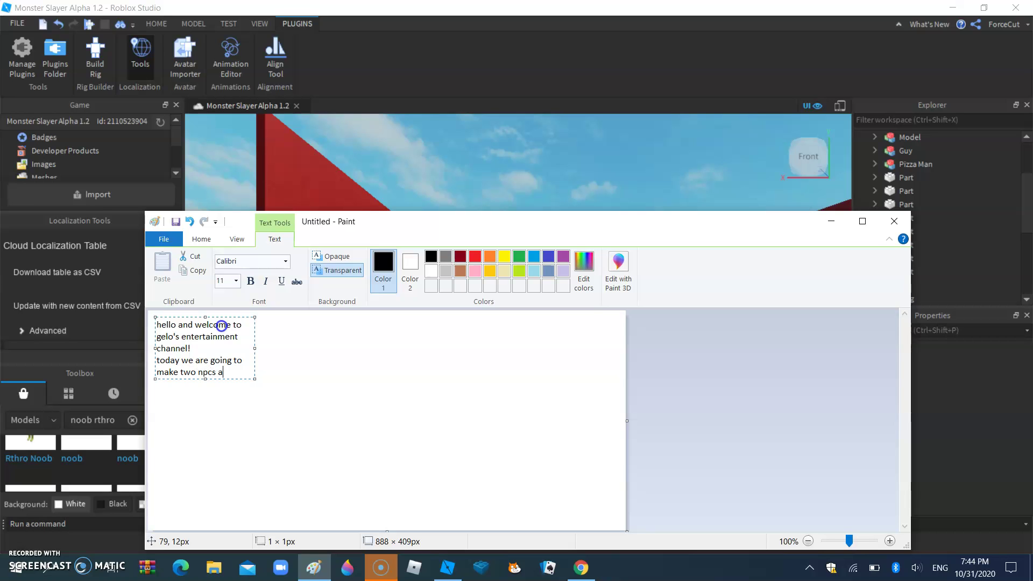
text(ttack each other.)
text(the player)
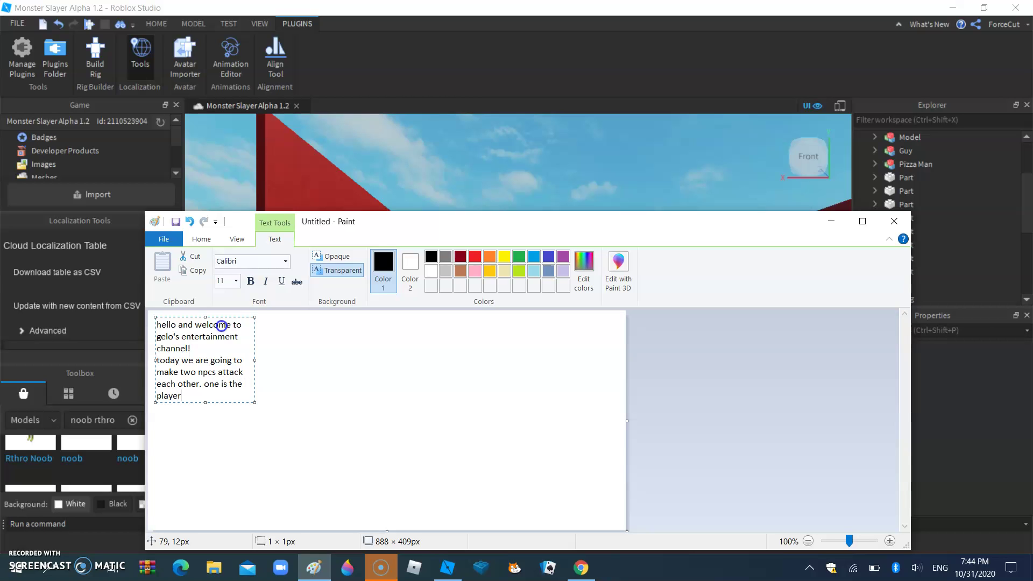
text('s ally and the other one is)
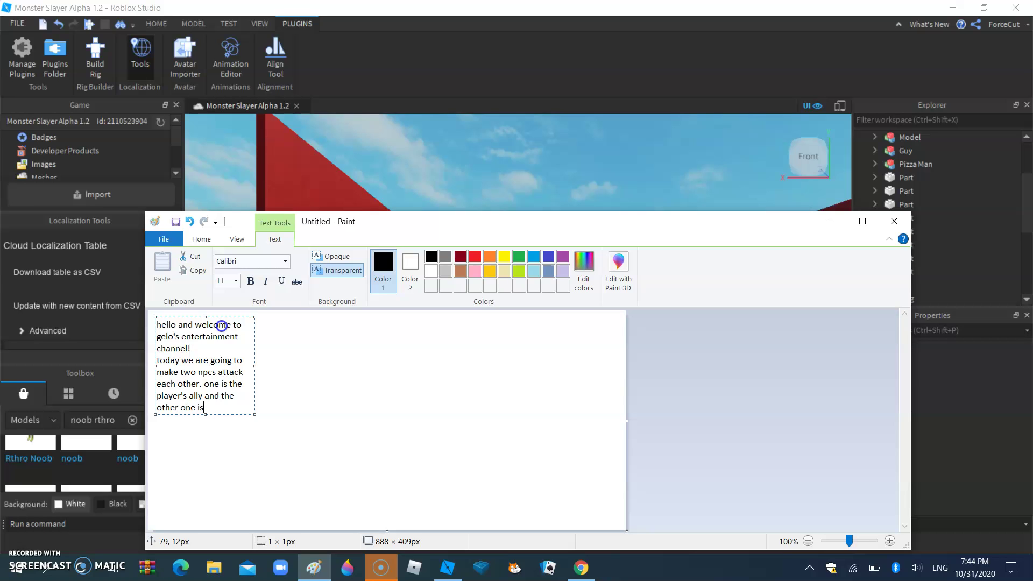
text( an enemy.)
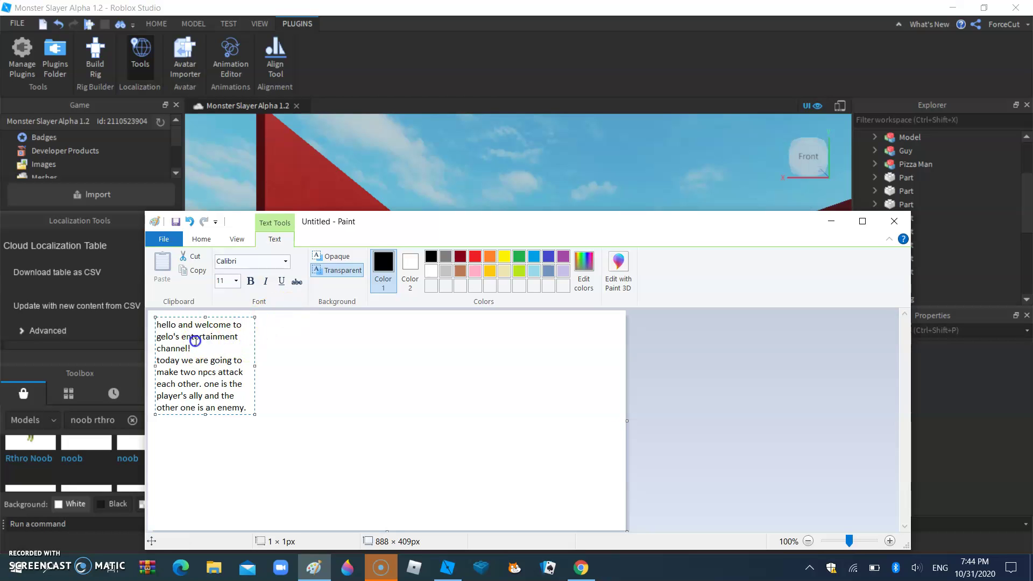
Add a new line to the note reading "we will start by getting two noobs from the toolbox".
key(Return)
text(w)
text(ew)
text(wi)
text(ga)
text(ing)
key(BackSpace)
key(BackSpace)
key(BackSpace)
key(BackSpace)
key(BackSpace)
key(BackSpace)
text(getting two noobs)
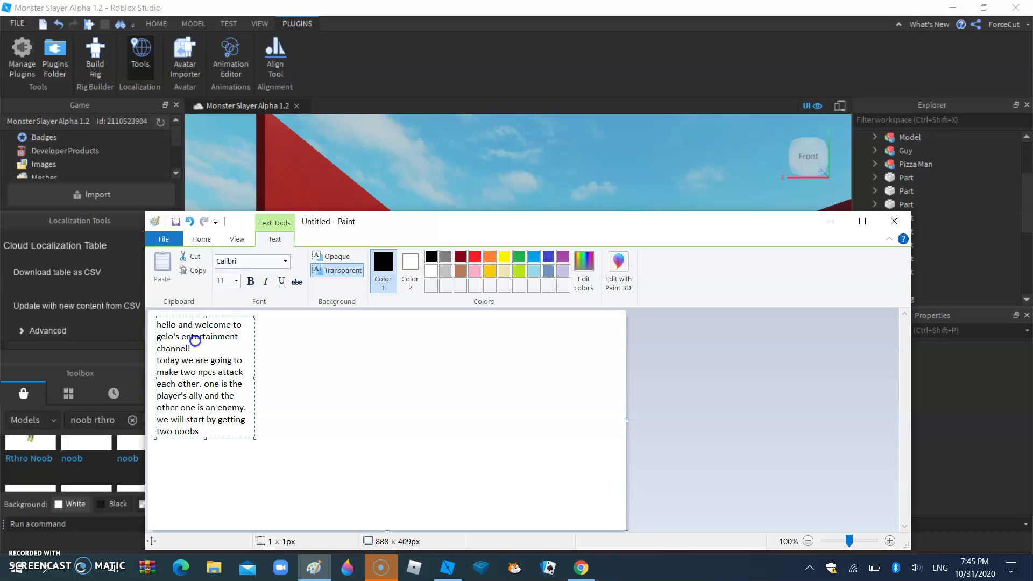
text( from the toolbox)
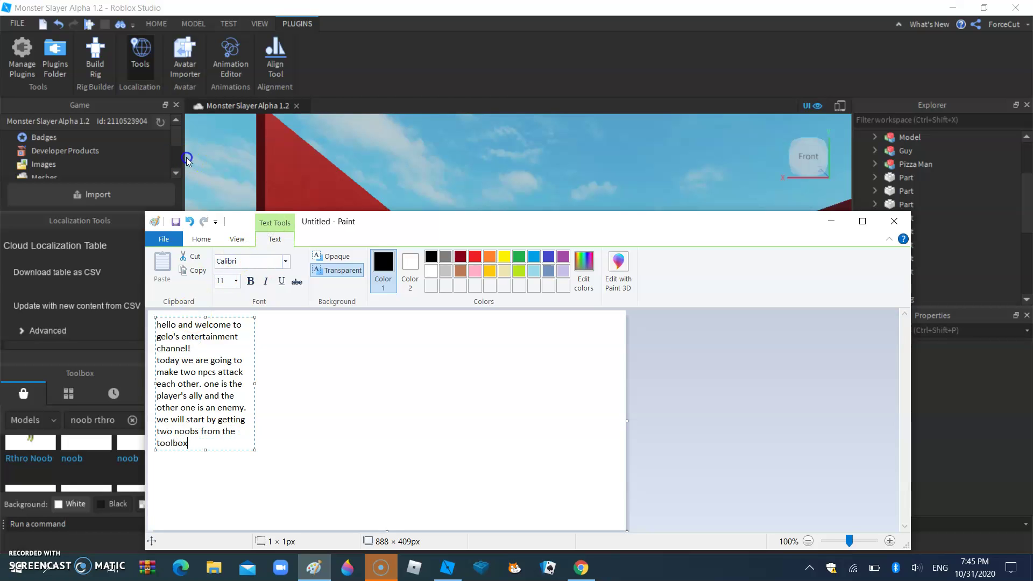
Close the Paint drawing without saving it and open Paint again with a blank canvas.
click(893, 221)
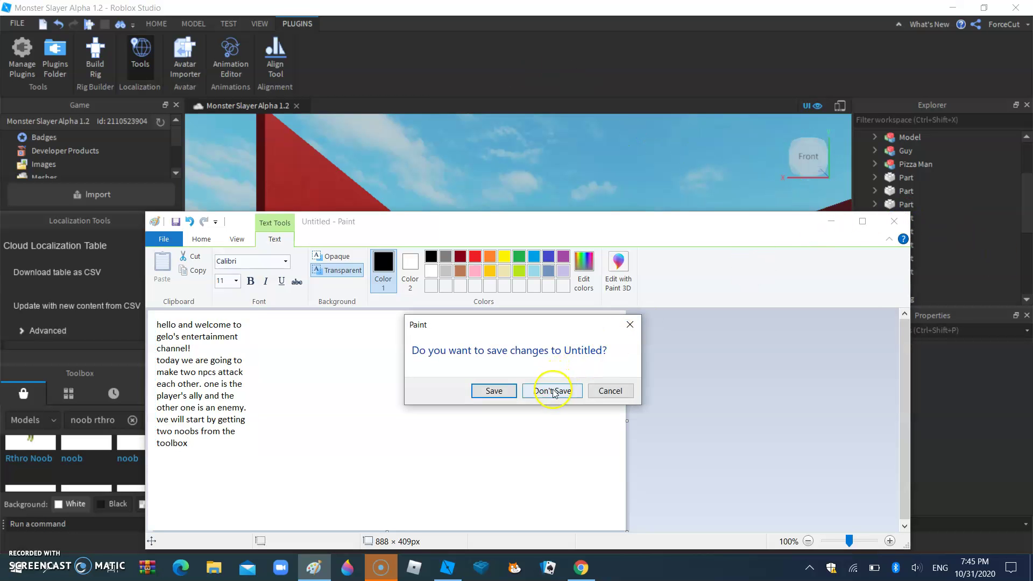
click(552, 391)
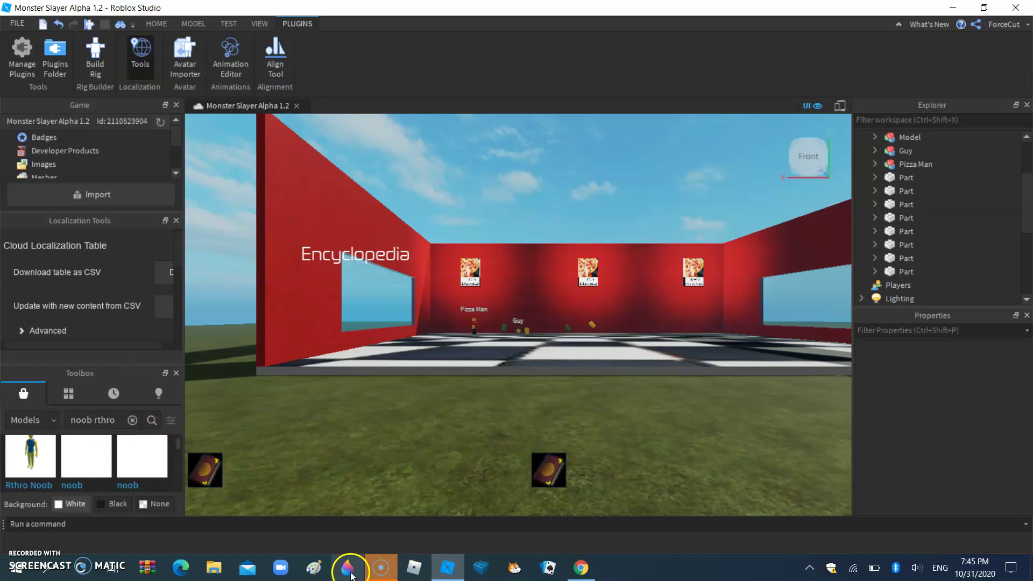
click(317, 568)
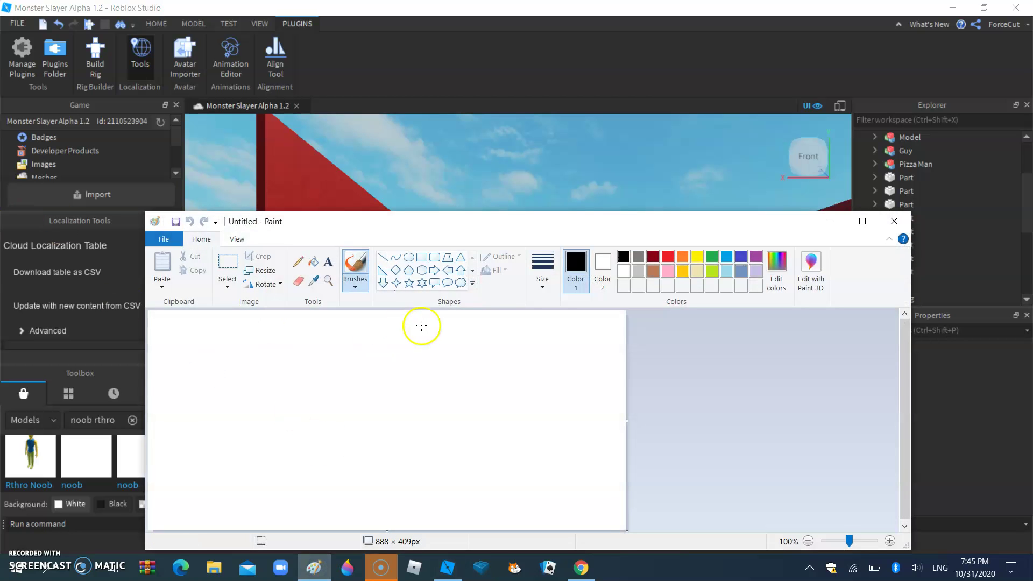
Add a text note in the canvas's upper-left corner reading "the noobs have to be r15.".
click(328, 262)
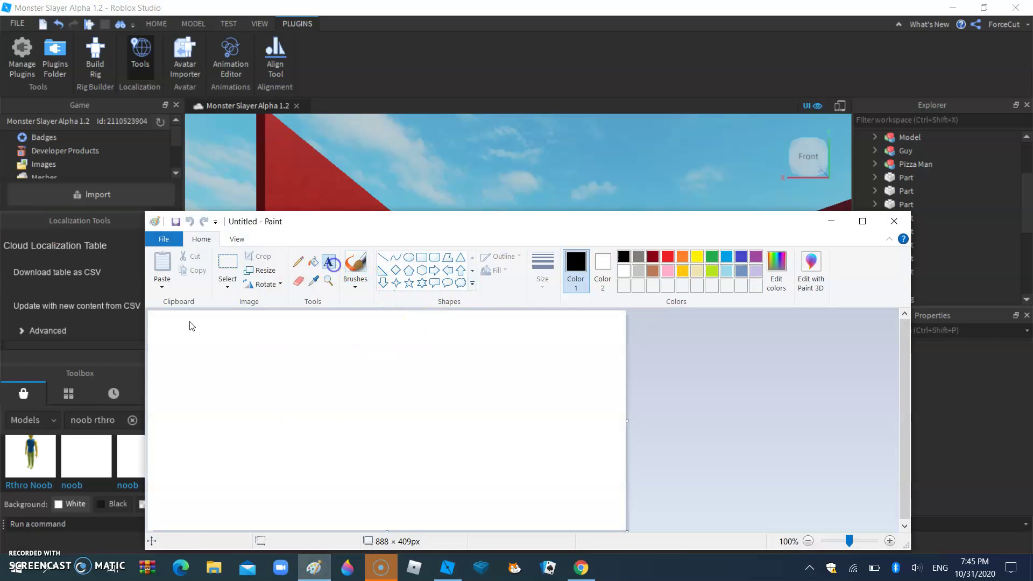
click(158, 316)
text(t)
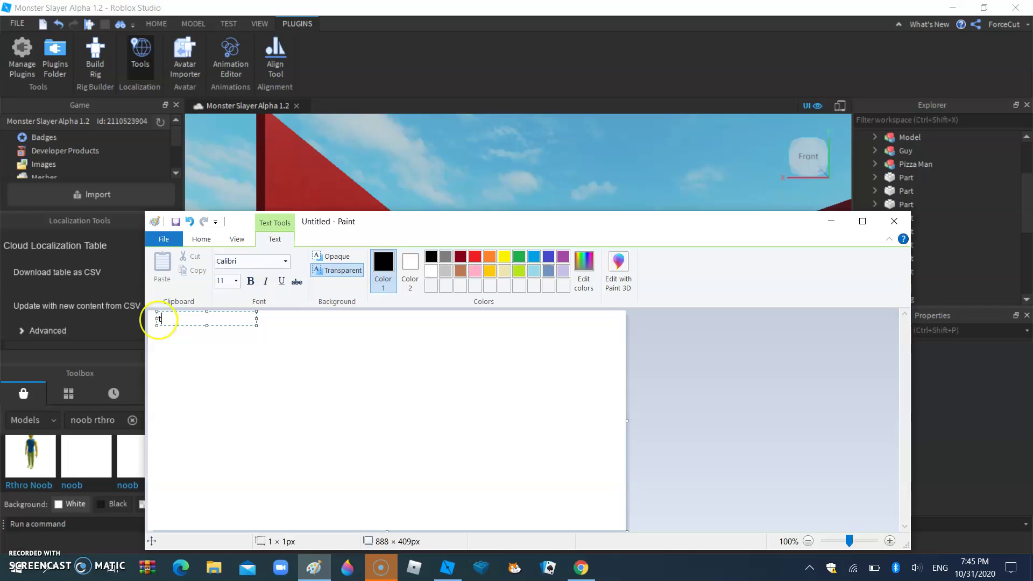
text(he noobs have to be )
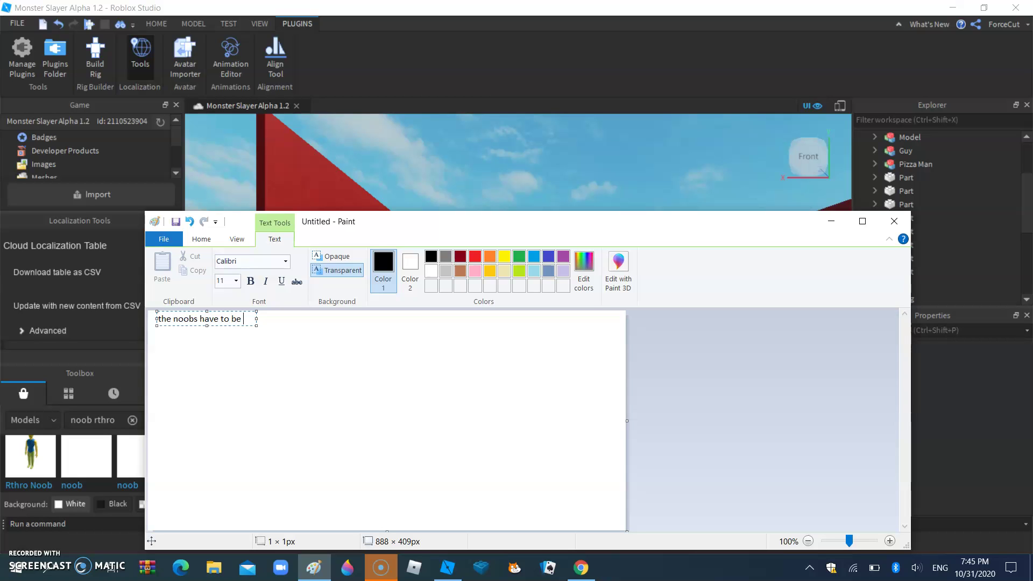
text(r15.)
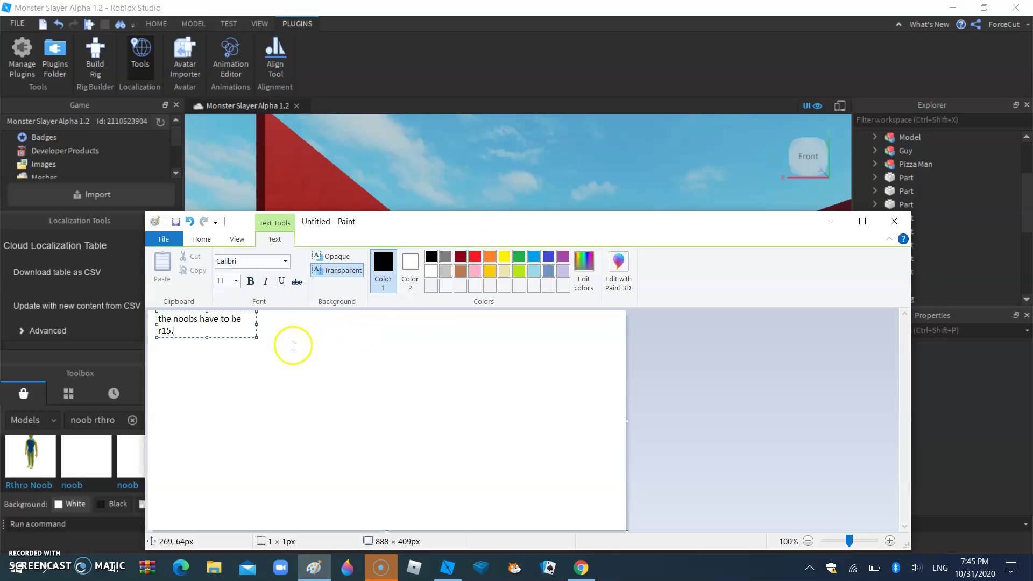
Switch to Roblox Studio, search the toolbox models for "noob r15" and insert two Noob R15 models.
click(305, 578)
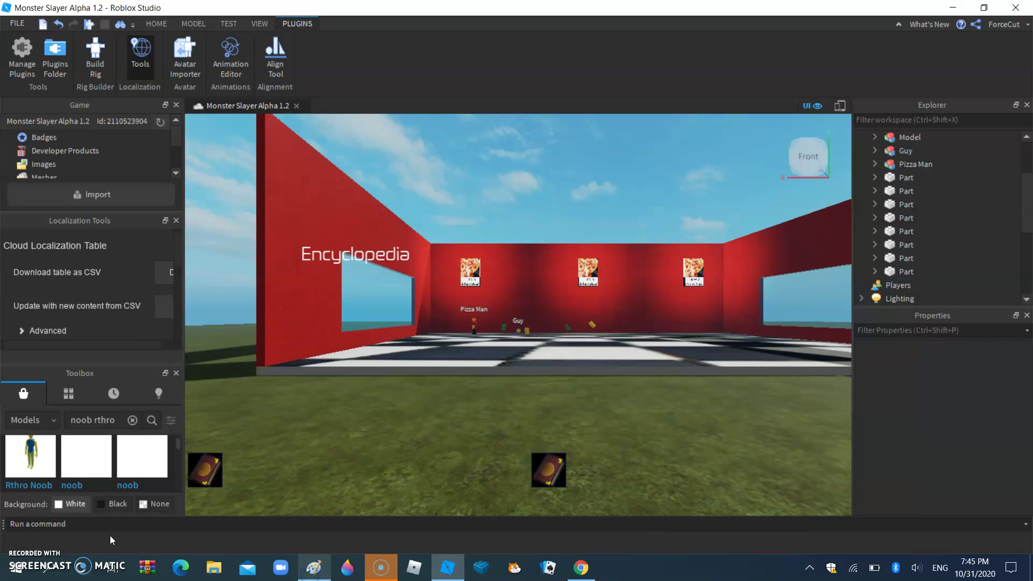
click(114, 425)
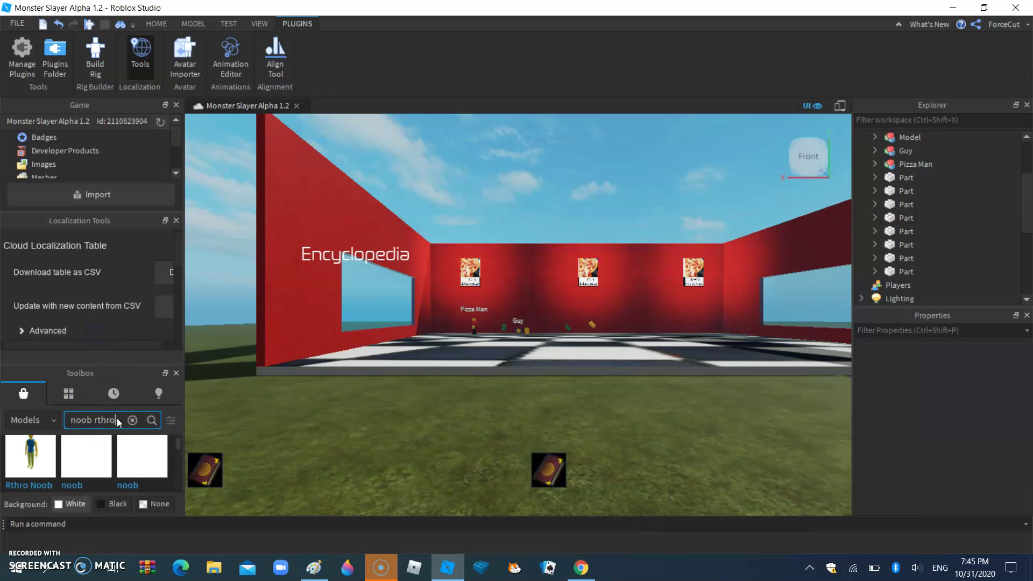
text(15)
key(Return)
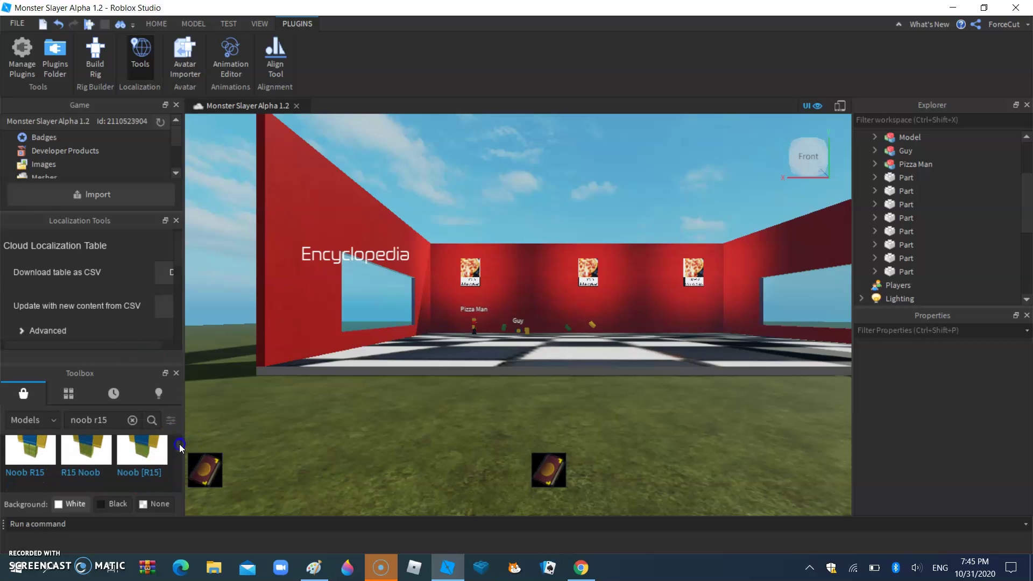
double_click(22, 459)
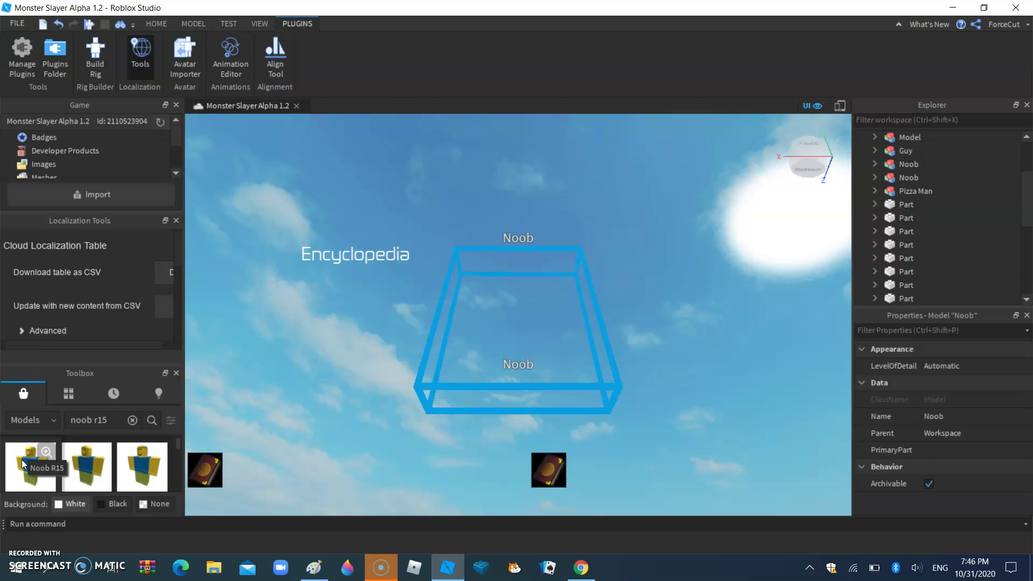
Move both Noob models down onto the grass in front of the red building, standing side by side with a gap between them.
drag(554, 376, 527, 428)
scroll(527, 428, down, 3)
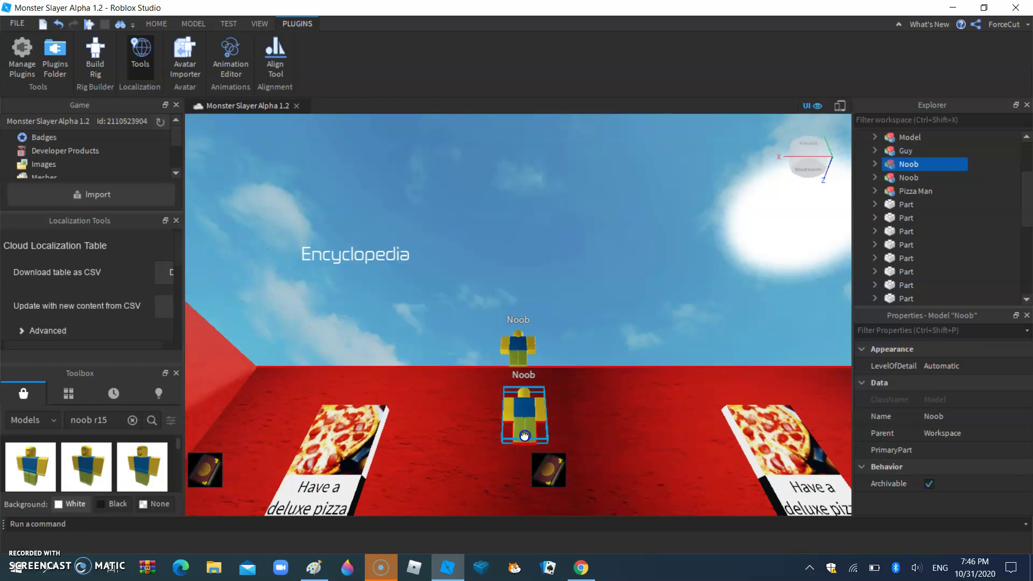
click(805, 145)
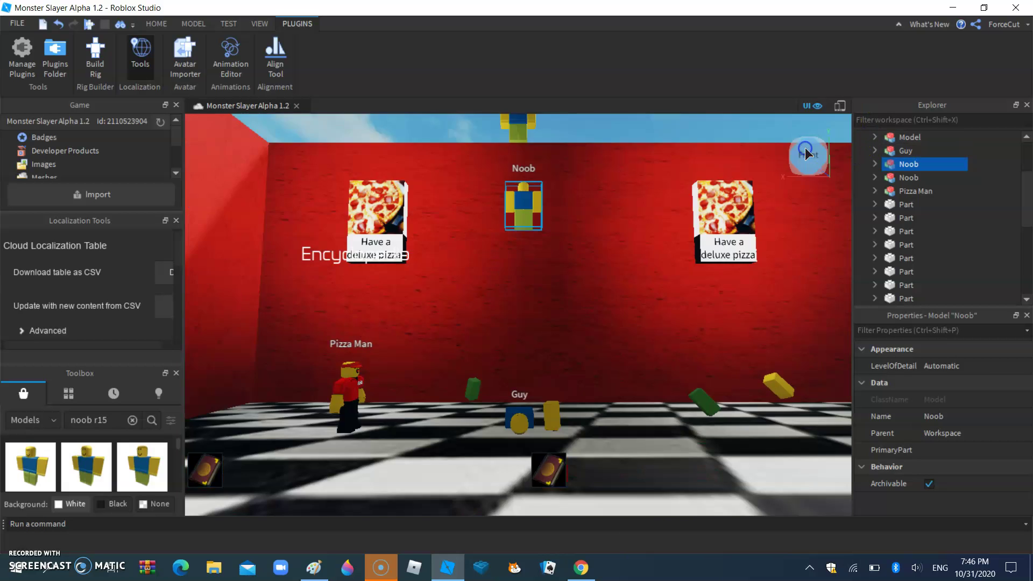
scroll(422, 156, down, 3)
scroll(516, 252, down, 5)
drag(516, 252, 629, 414)
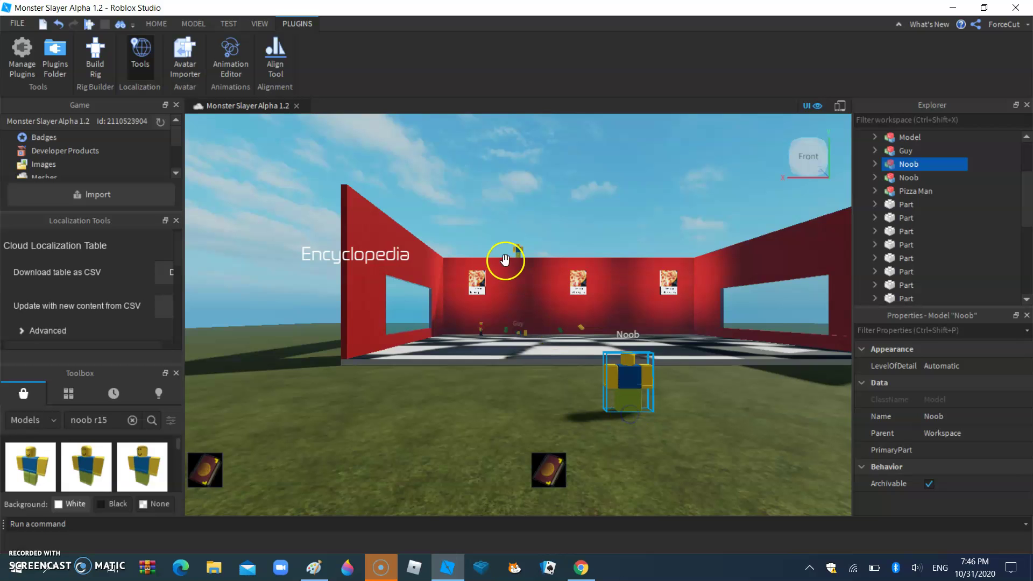
drag(518, 250, 495, 422)
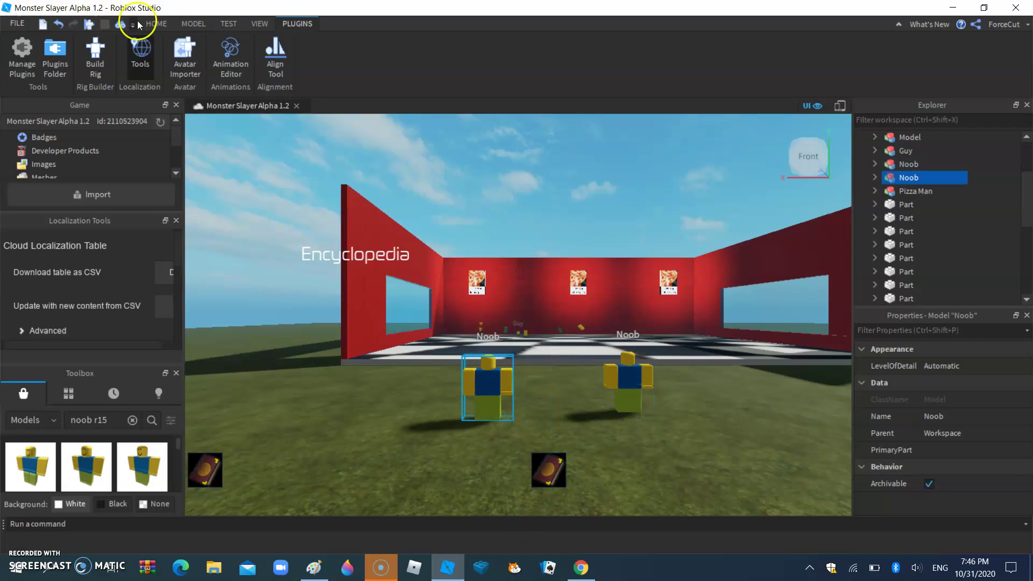
Rotate the left Noob about its vertical axis so that its face points toward the front view.
click(156, 24)
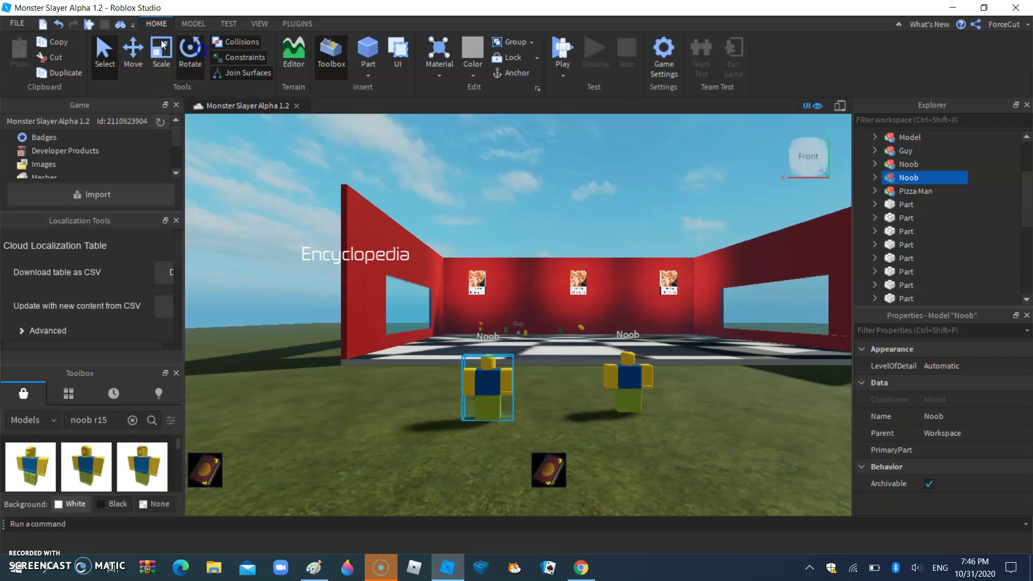
click(190, 53)
drag(526, 410, 357, 304)
Try to rotate the right Noob about its vertical and horizontal axes.
click(646, 381)
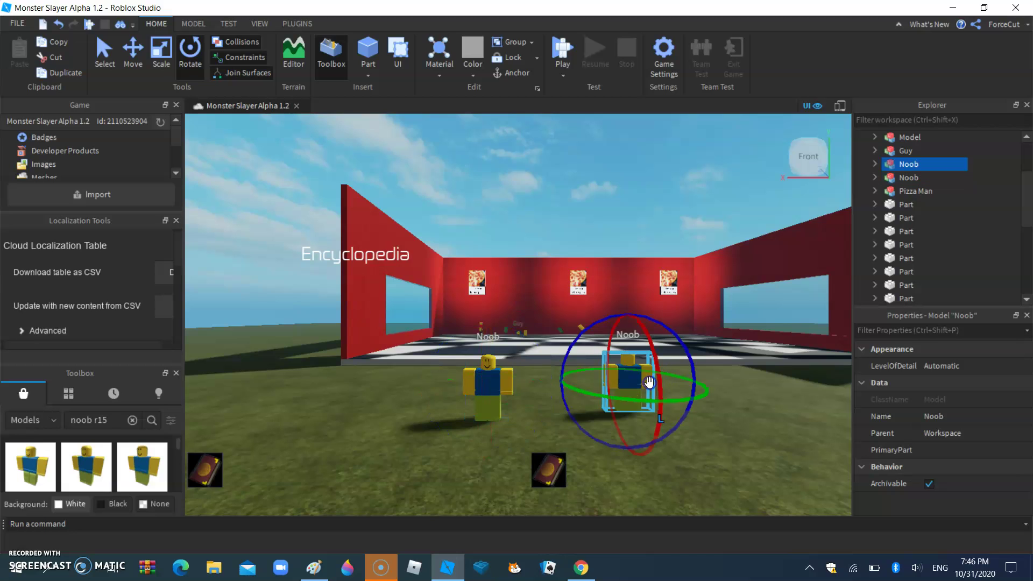
drag(618, 396, 554, 276)
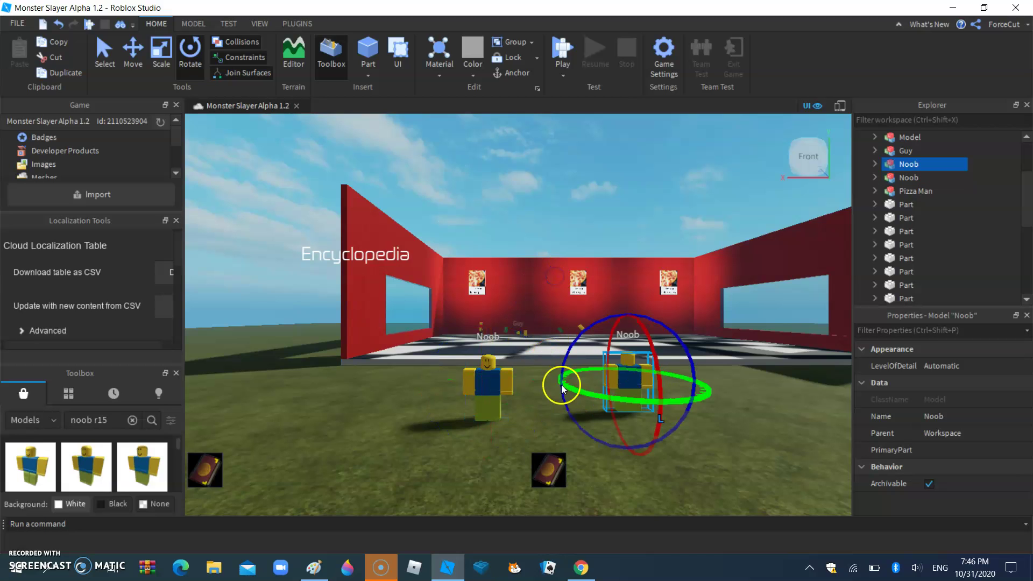
drag(583, 390, 780, 366)
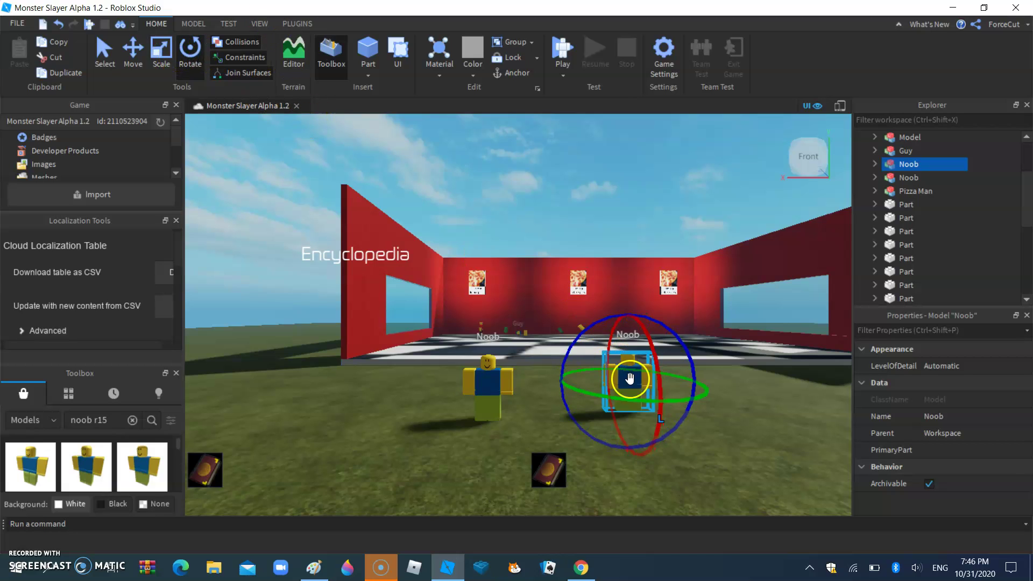
drag(643, 411, 678, 123)
drag(638, 407, 646, 410)
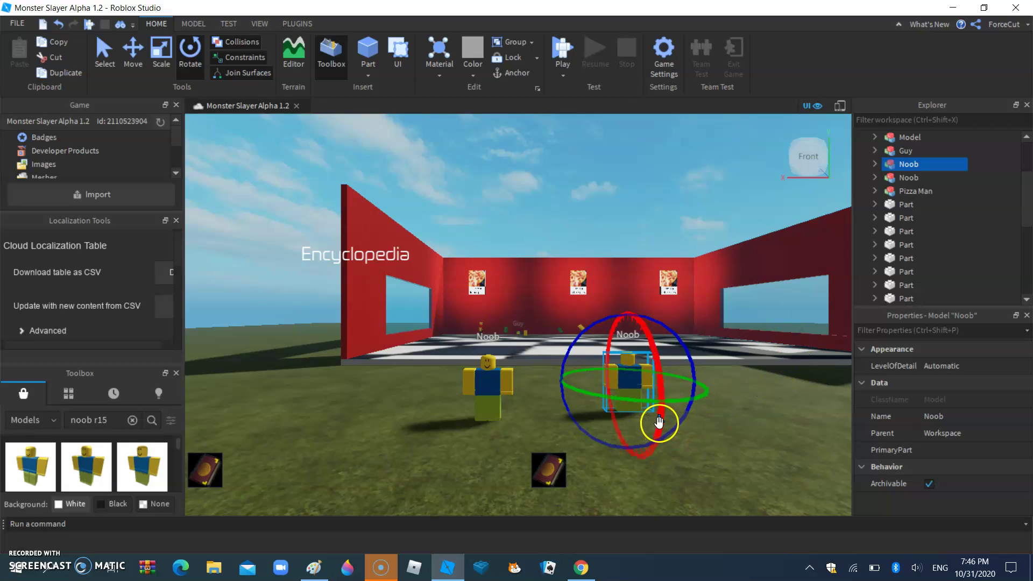
drag(604, 397, 714, 368)
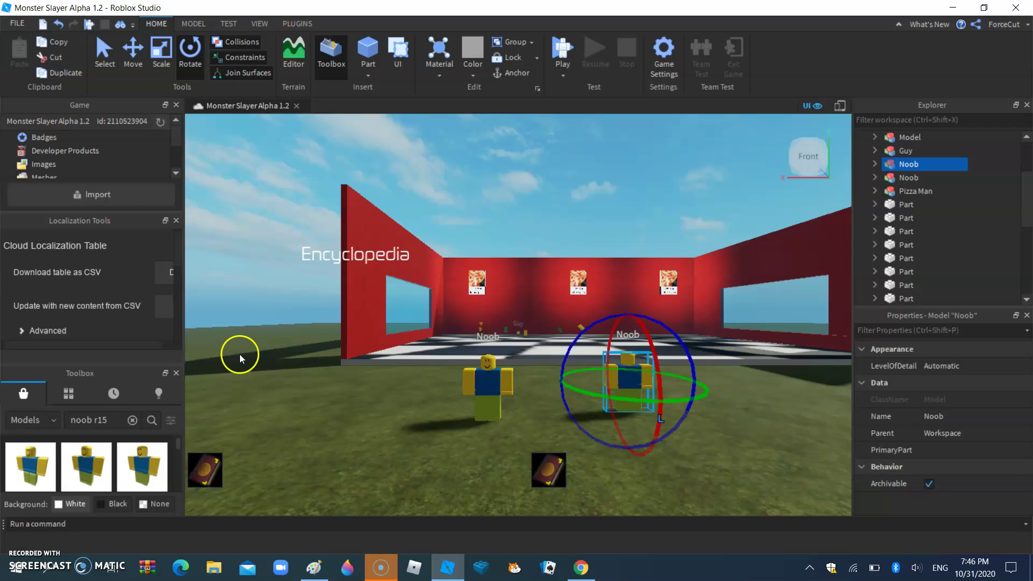
In Paint, append to the note: "we can't rotate the other one. let's delete the other and dupe the other noob that we didn't delete.".
click(315, 574)
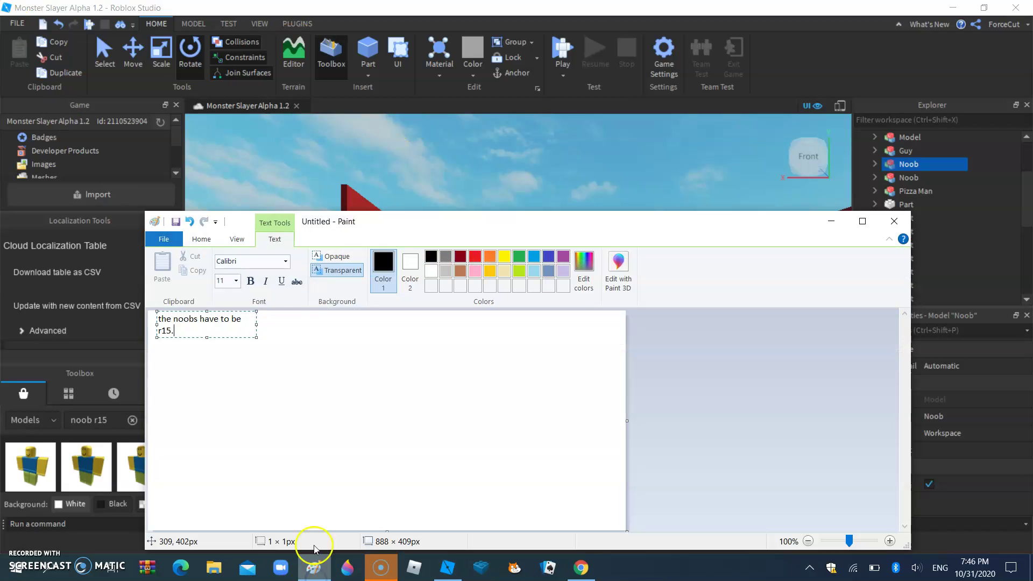
text(we v)
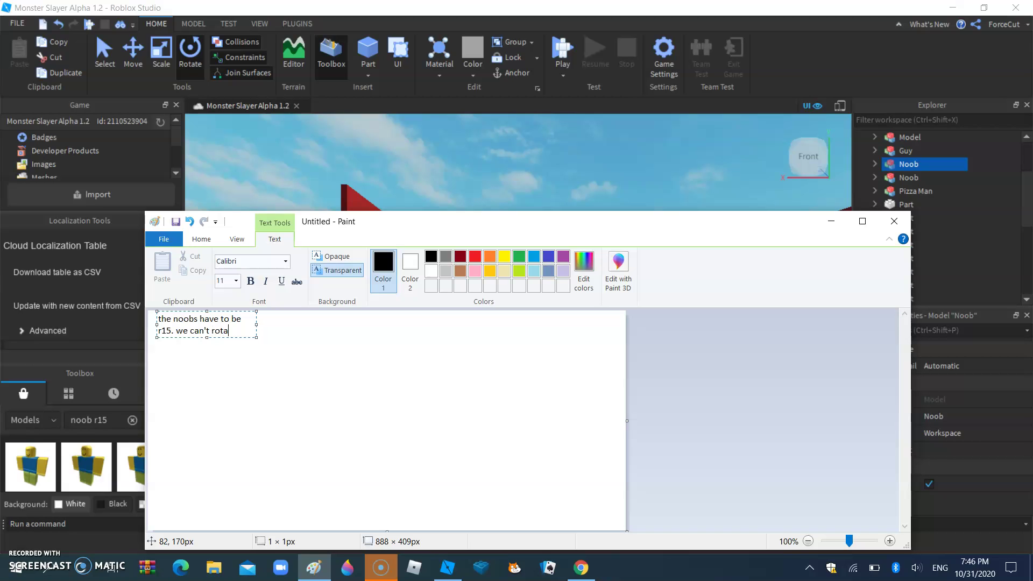
text(an't rotate rh)
key(BackSpace)
text(the other one. let's del)
text(et)
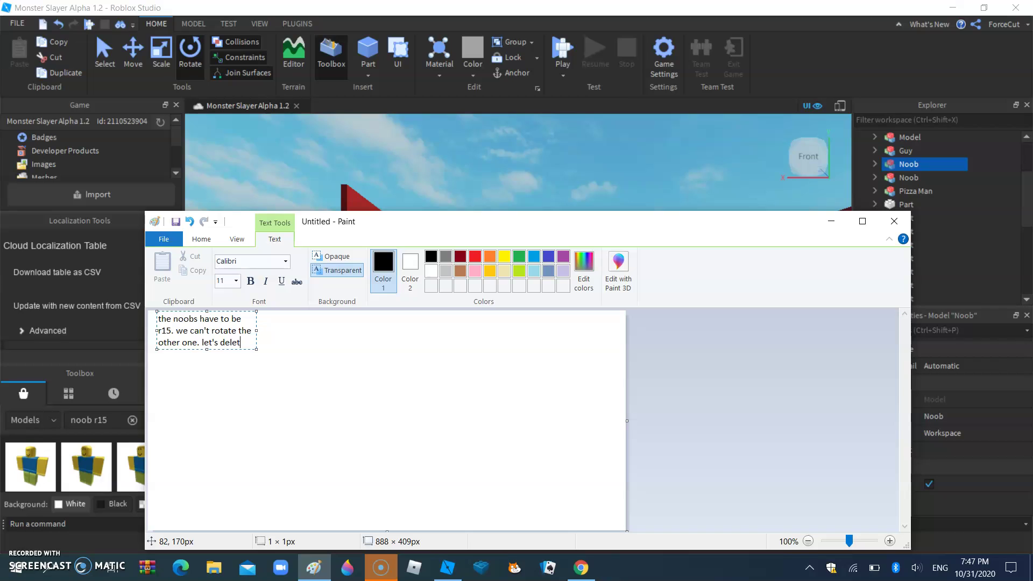
text(e the other and dupe the)
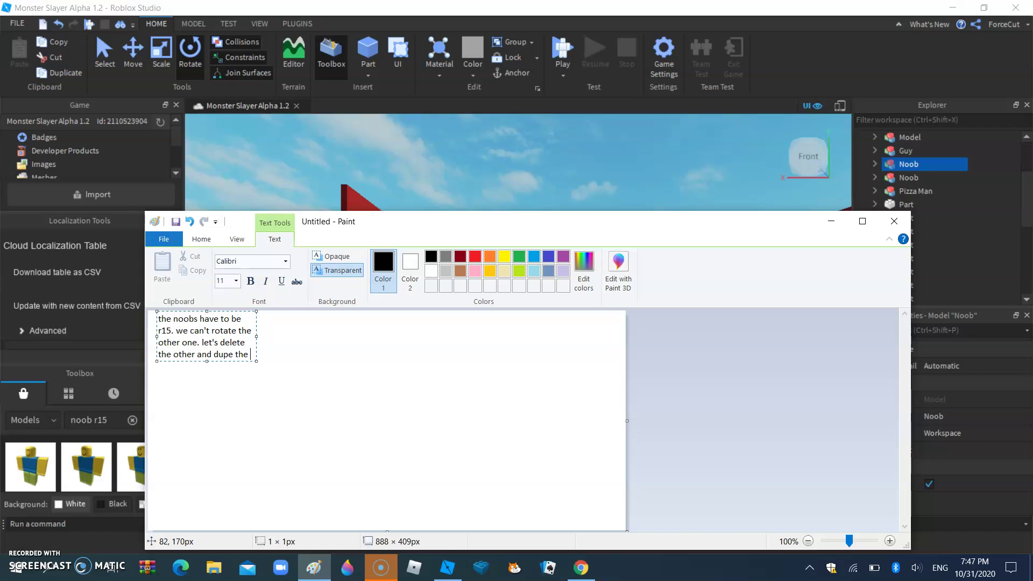
text( othe)
text(r noob)
text( tha)
text(t we did)
text(n')
text(t de)
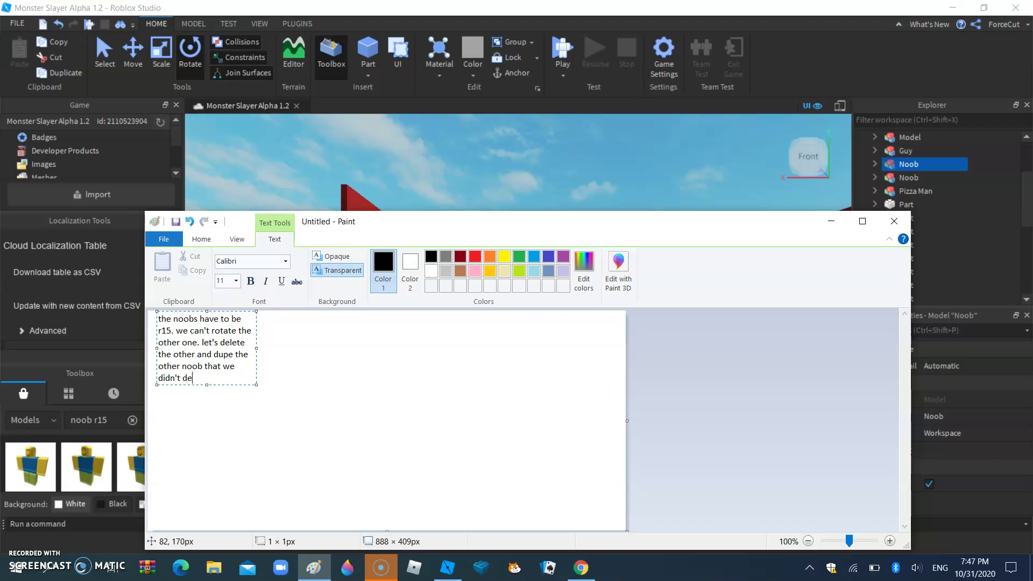
text(lete.)
Add a new line to the note reading "dupe means duplicate." and return to Roblox Studio.
key(Return)
text(dupe means duplicate)
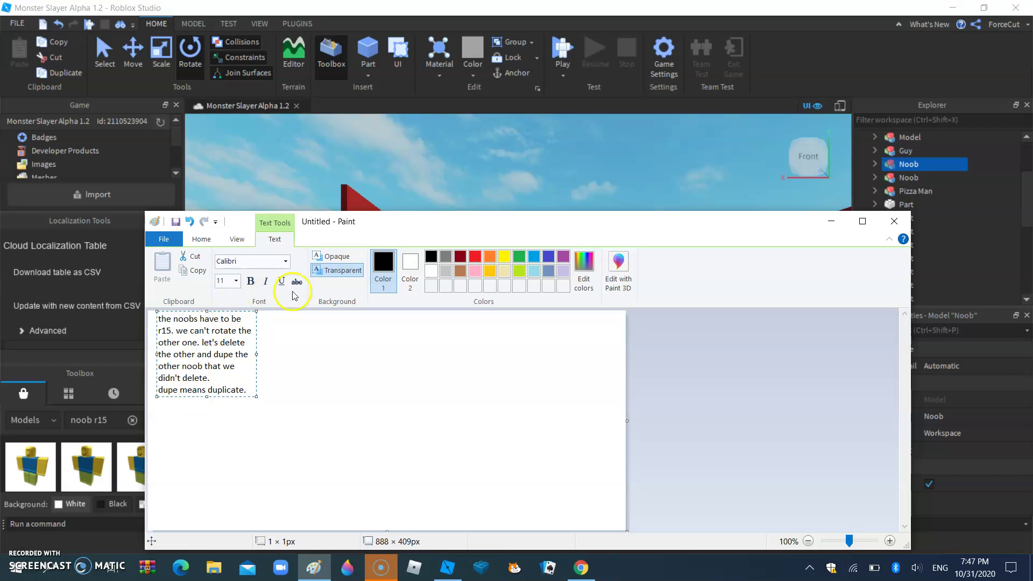
click(831, 221)
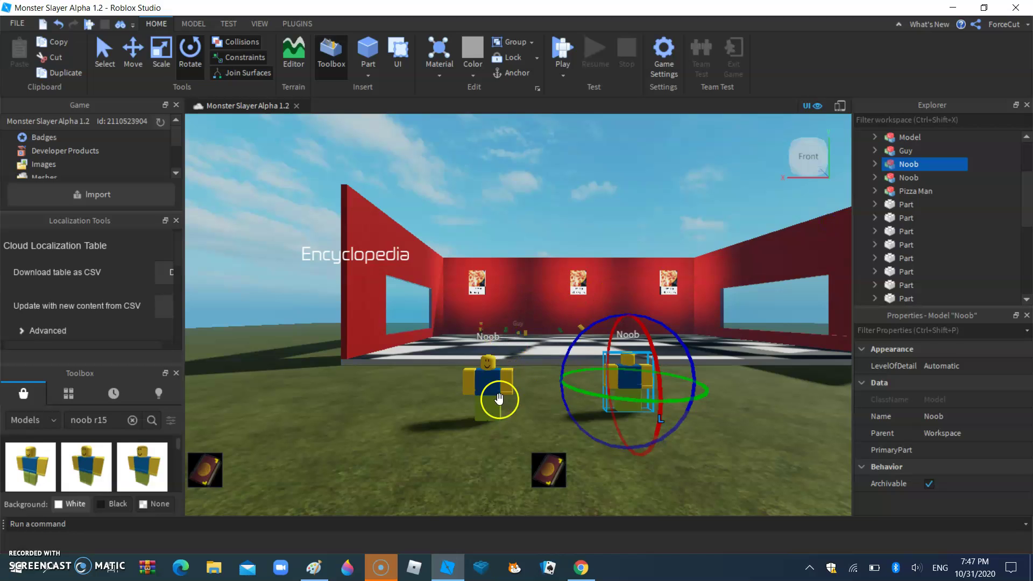
Delete the right Noob that faces away and duplicate the remaining Noob.
right_click(899, 161)
click(888, 230)
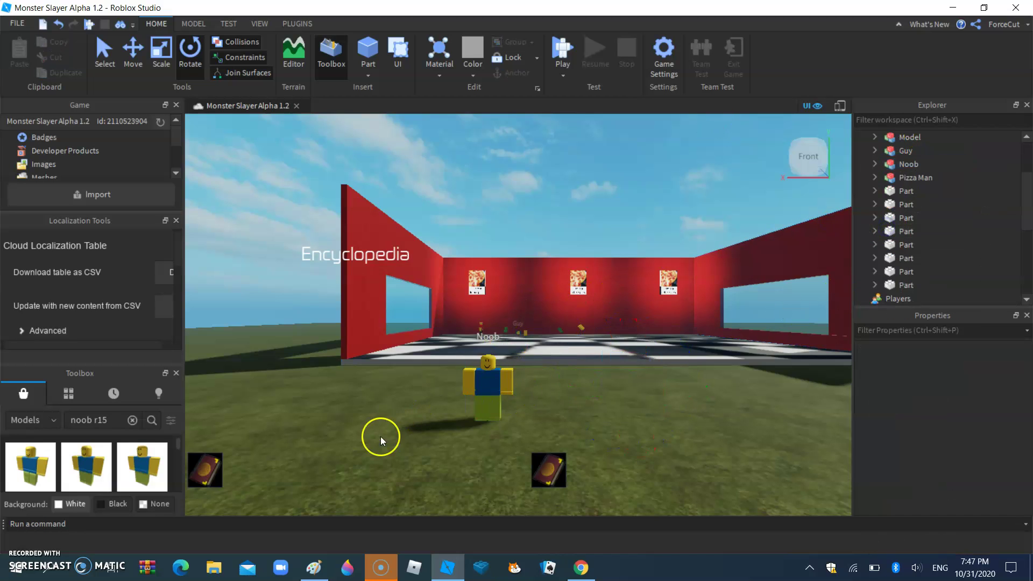
right_click(476, 392)
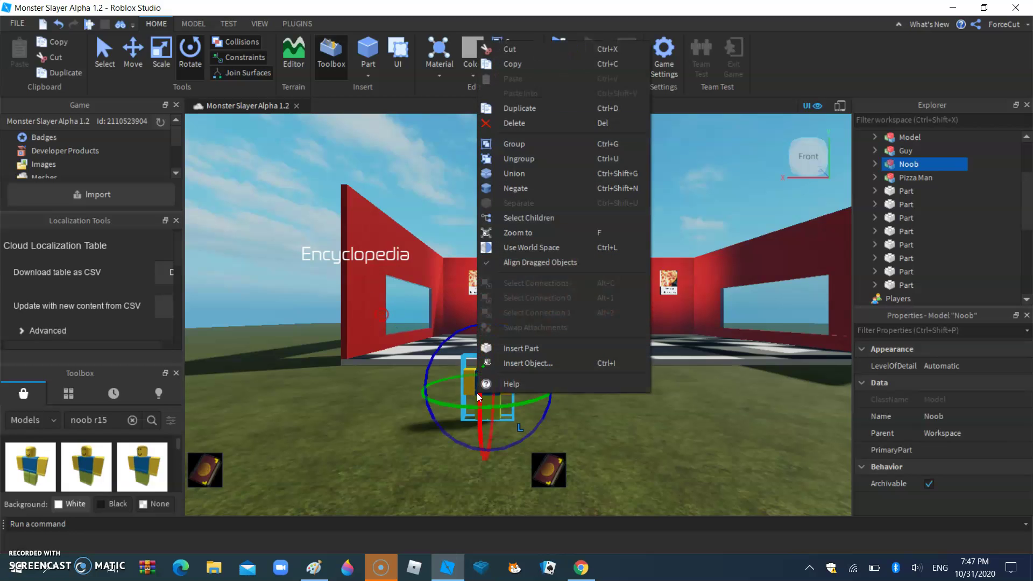
click(496, 110)
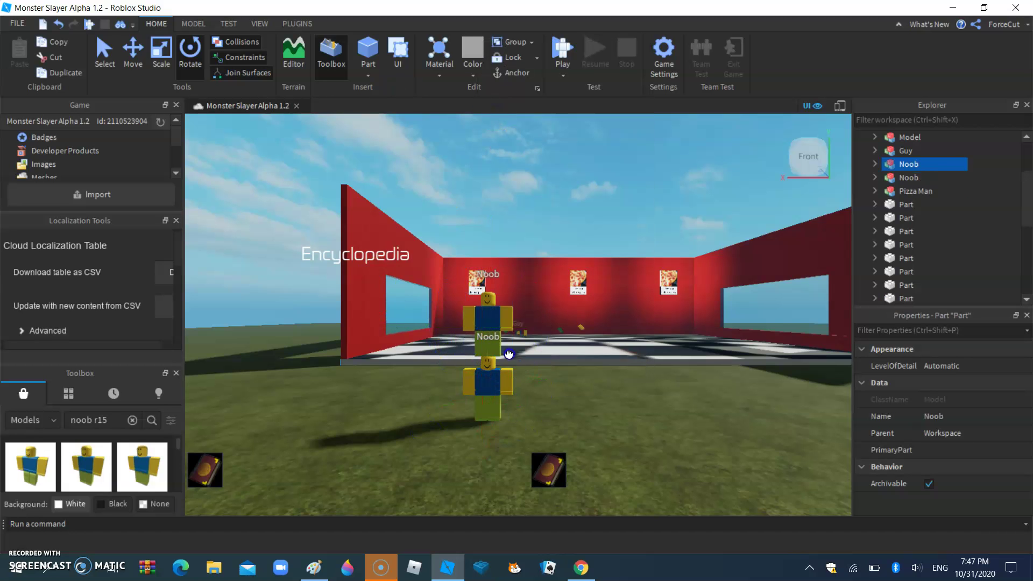
Move the duplicated Noob down onto the grass, just to the right of the original Noob.
click(572, 407)
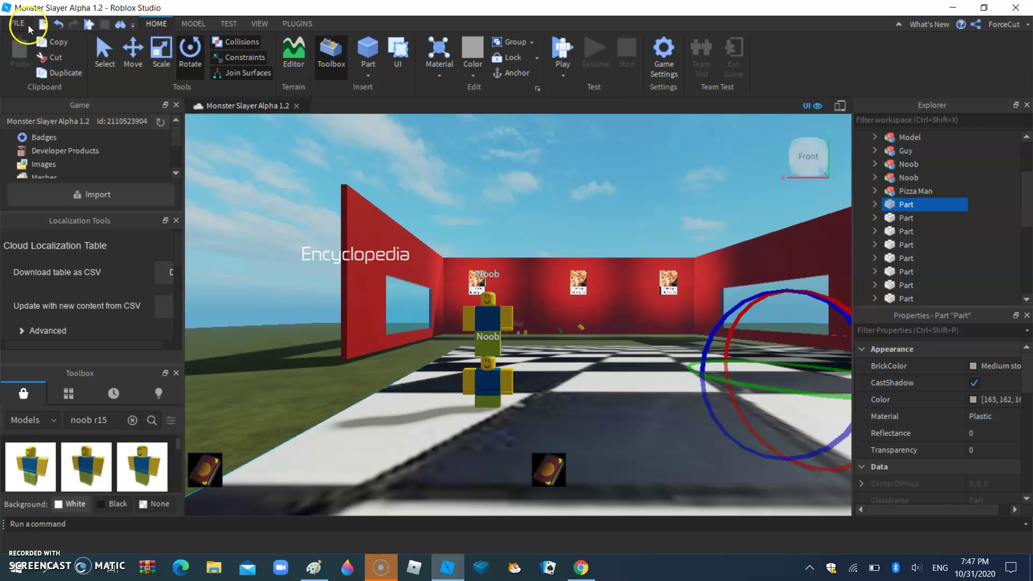
click(61, 25)
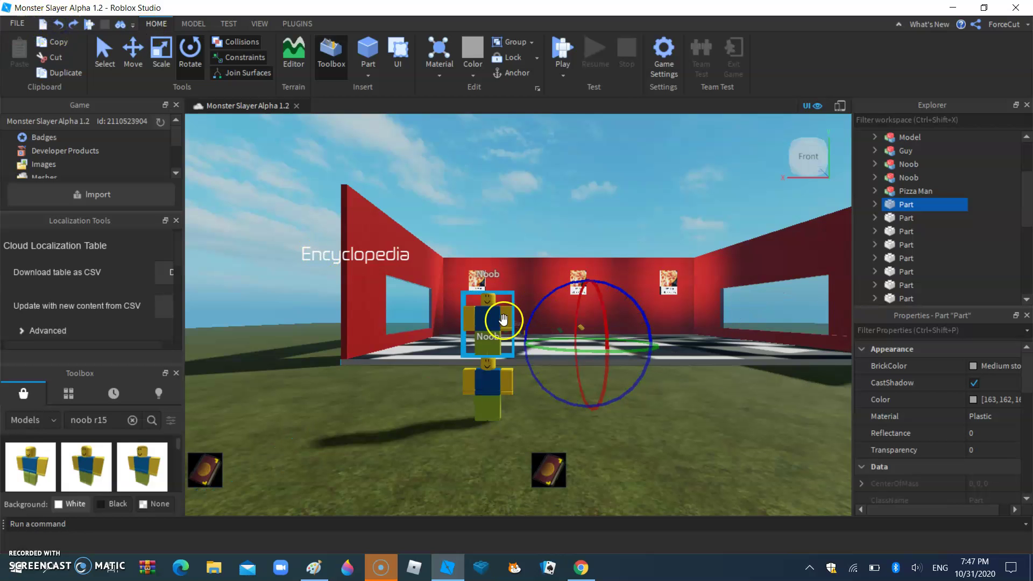
drag(484, 319, 557, 421)
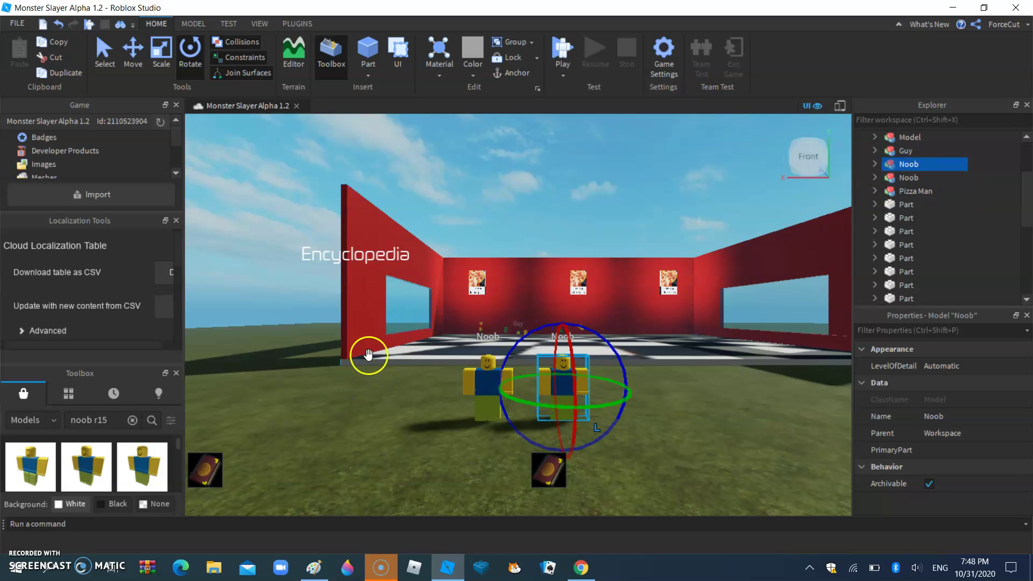
Switch to Paint and add a second text note: "ok! now lets go rename one to the name of the enemy you want.".
click(314, 568)
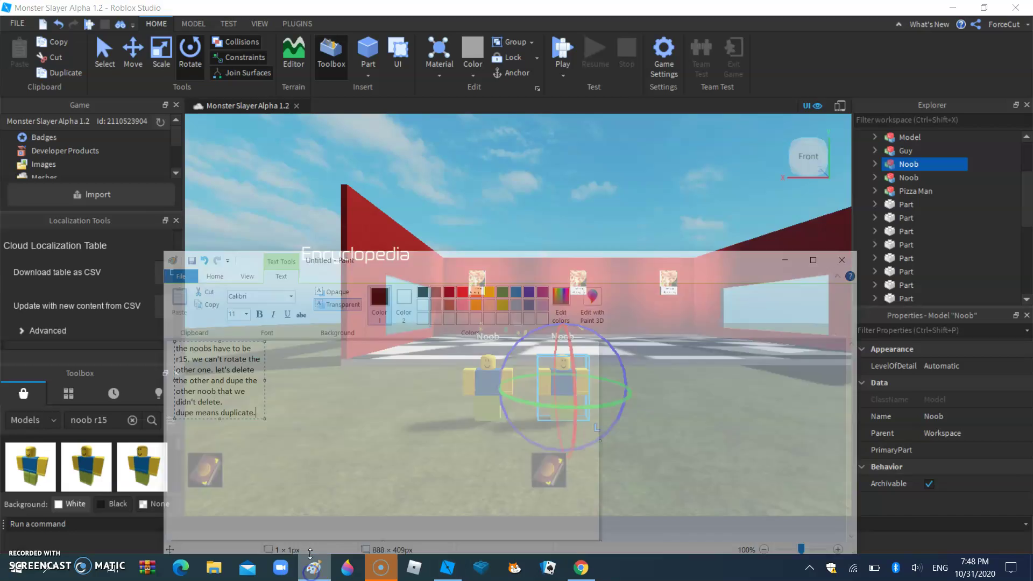
click(273, 316)
click(273, 317)
text(ok!)
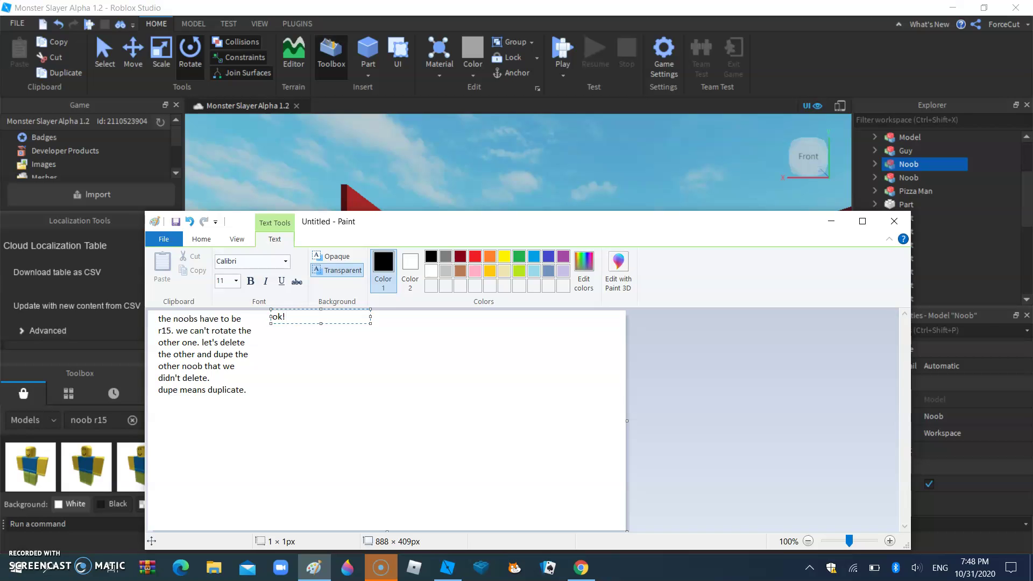
text( now)
text( lets)
text( go)
text( rename t)
text(he)
key(BackSpace)
key(BackSpace)
text(one to the n)
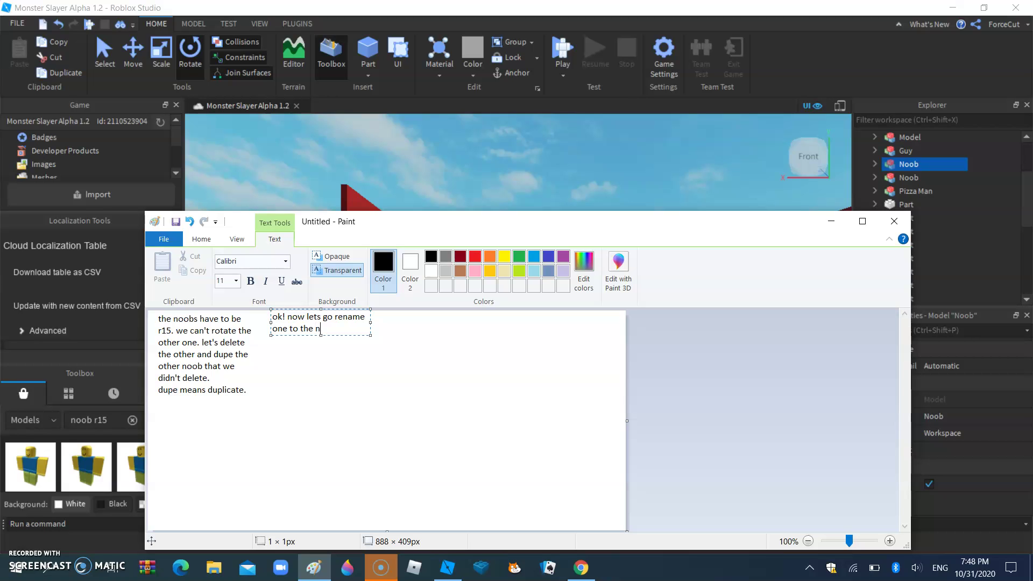
text(ame of the enemy you want.)
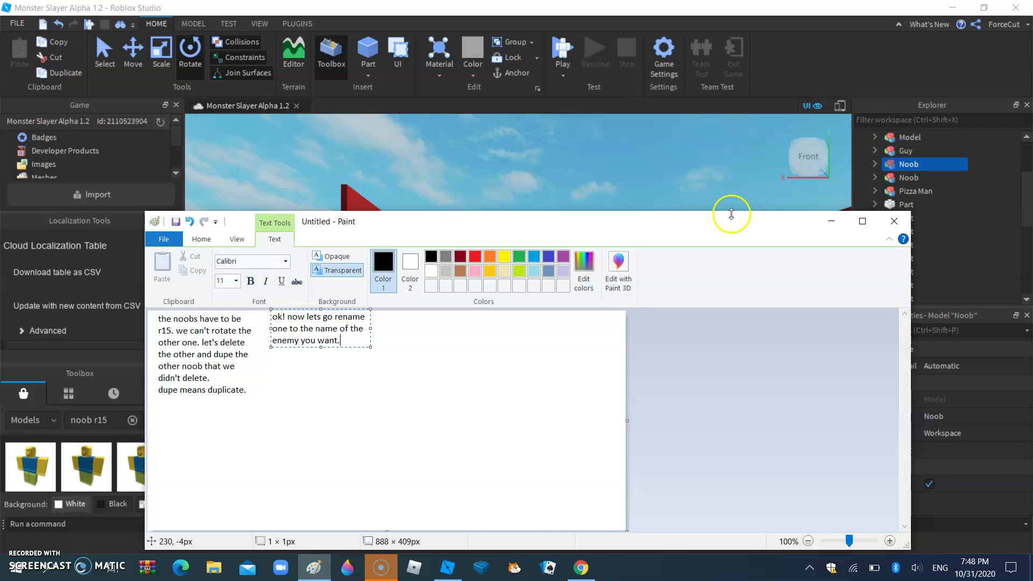
Switch to Roblox Studio and rename the right, duplicated Noob model as Zombie.
click(830, 224)
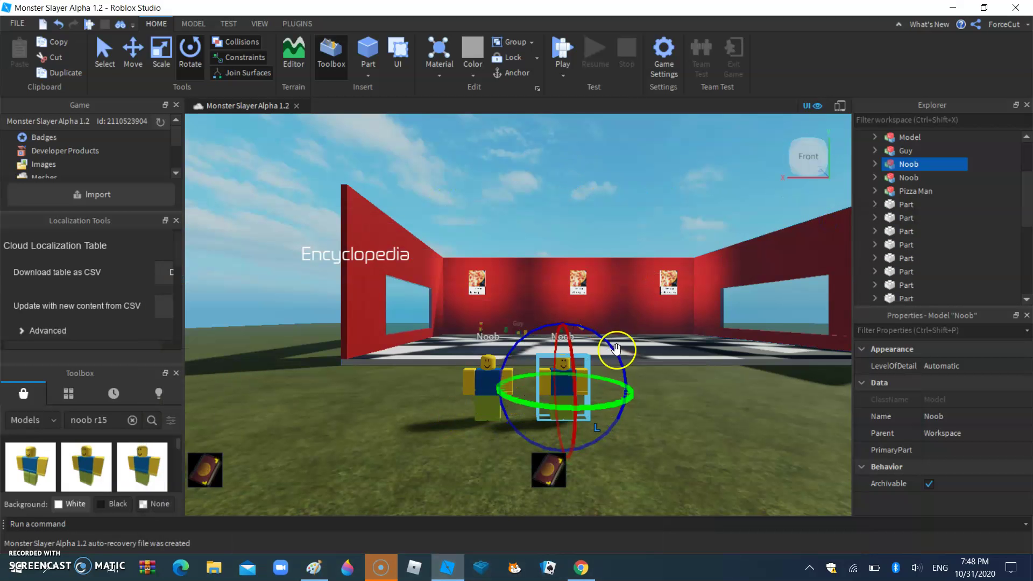
right_click(910, 165)
click(900, 247)
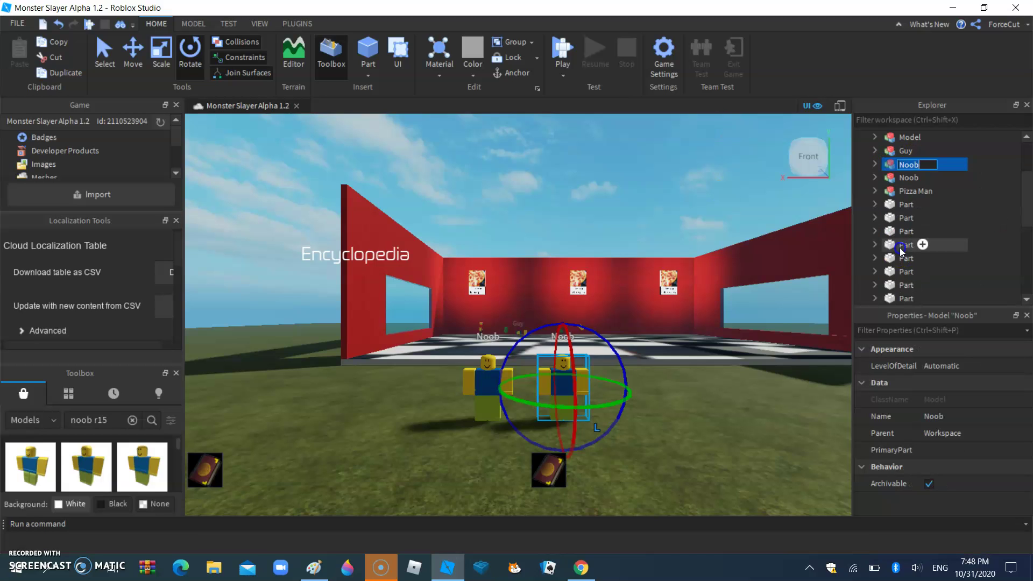
text(Zomb)
text(ie)
click(377, 421)
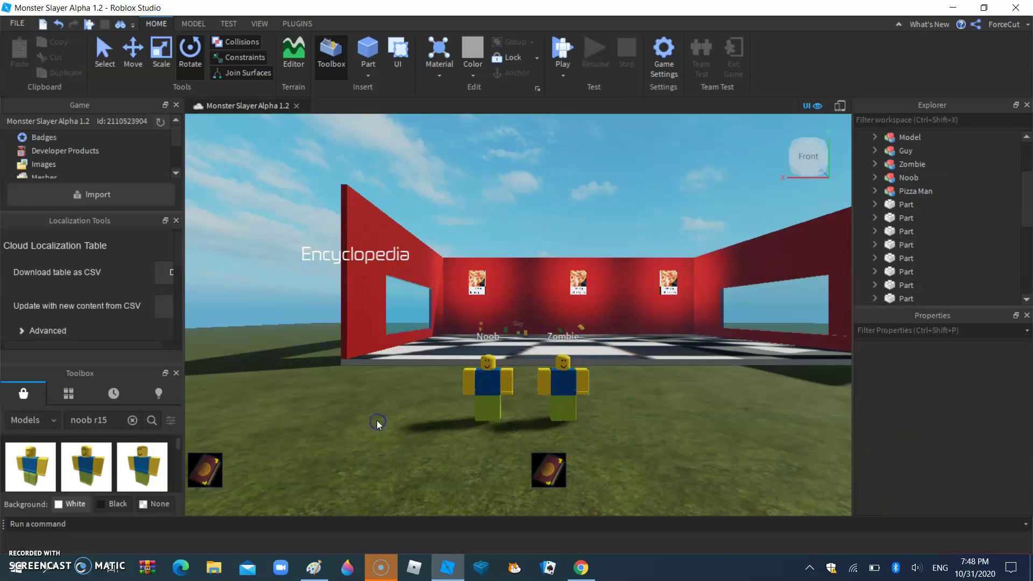
Switch to Paint and continue the second note with "now this is optional".
click(444, 575)
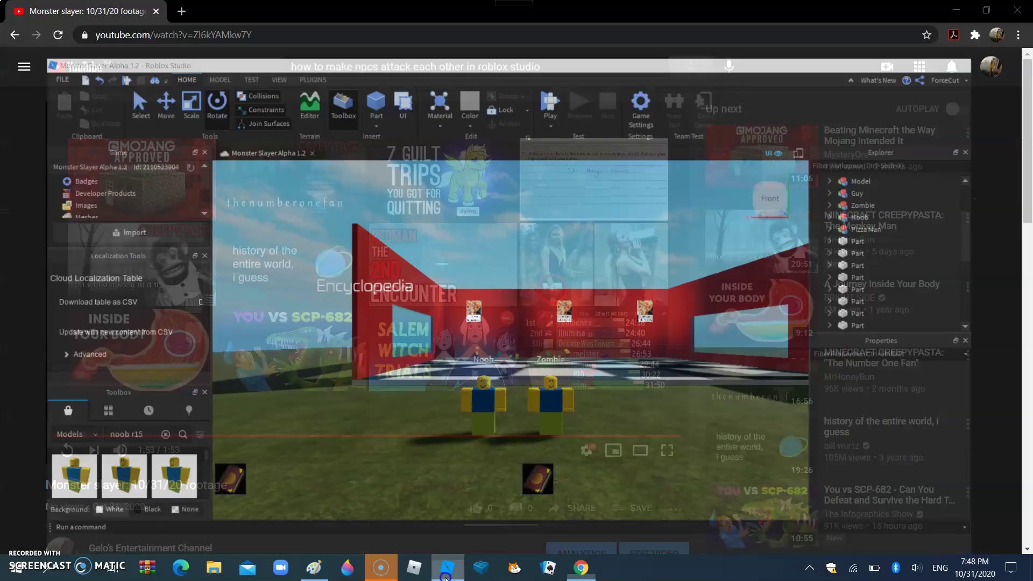
click(446, 570)
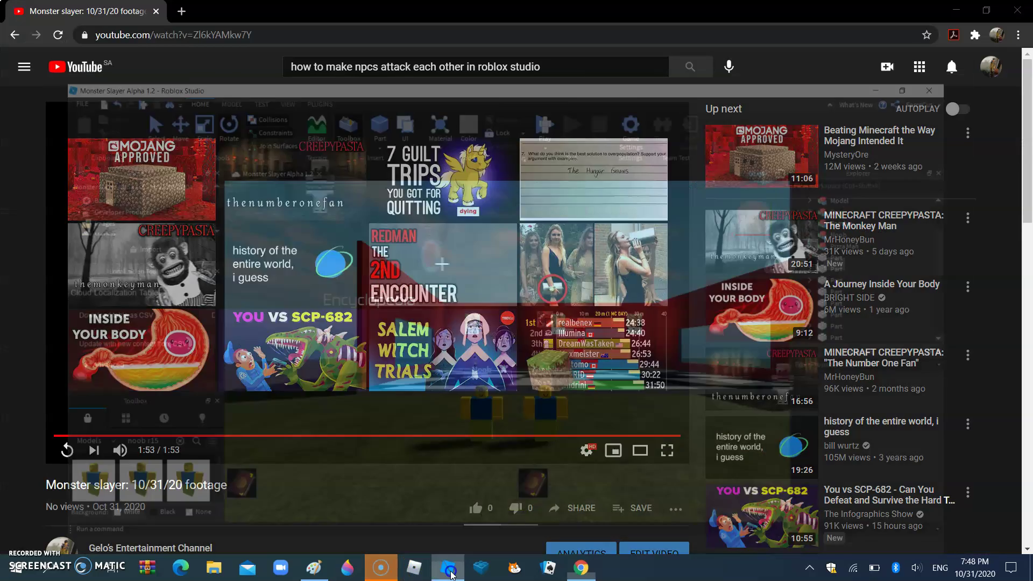
click(316, 572)
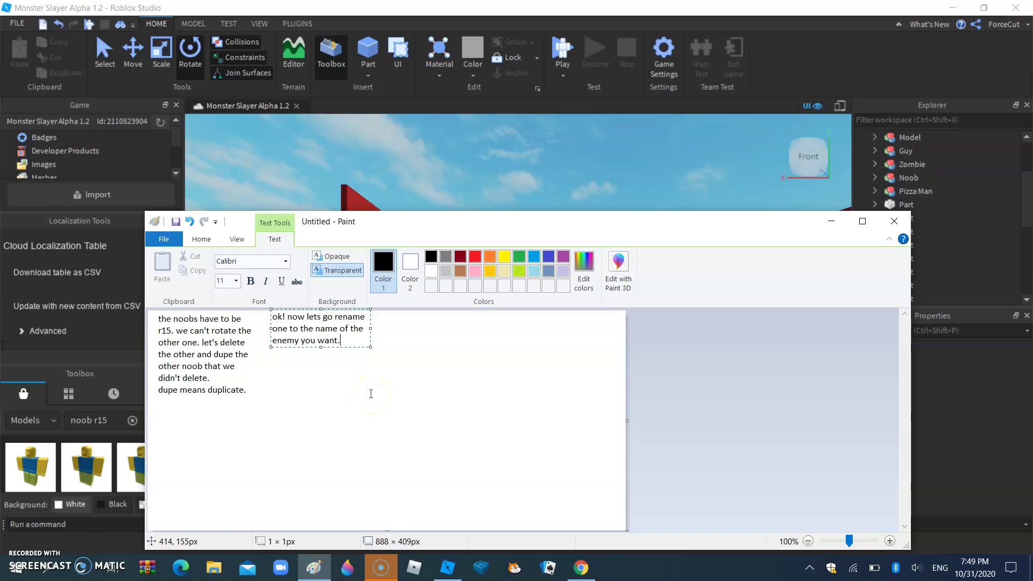
text(w let's)
key(BackSpace)
key(BackSpace)
key(BackSpace)
key(BackSpace)
text(th)
text(is is op)
text(tional)
Finish the remark in the second note with "you can name the other one to the other name.".
text(. you)
text( can name )
text(the other)
text( one)
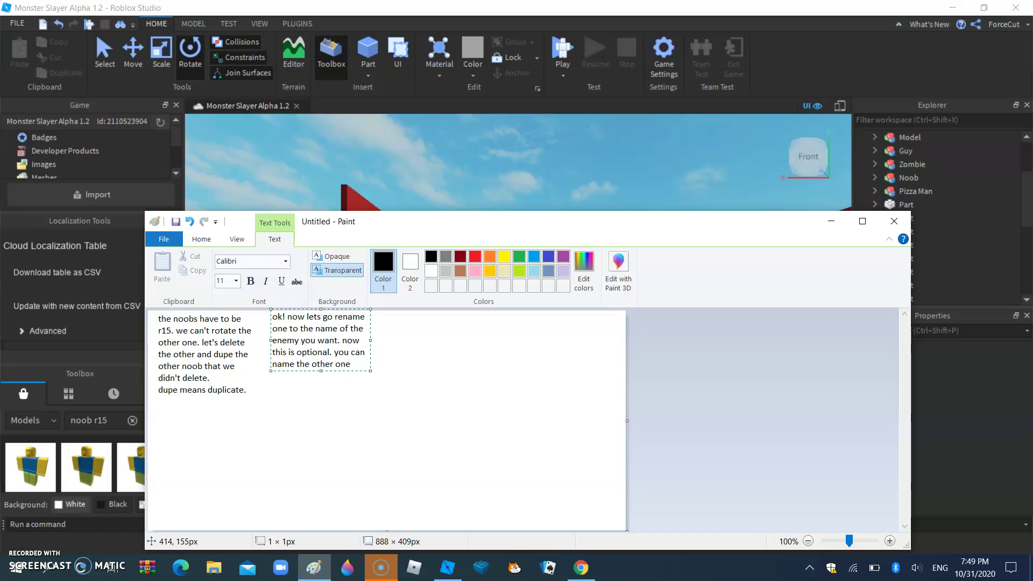
text( tho)
key(BackSpace)
key(BackSpace)
text(o)
text( the)
text( othe)
text(r )
text(nam)
key(BackSpace)
text(ame.)
Select the Zombie in Roblox Studio, and append to the Paint note "i do not like to do this. now lets recolor the two.".
click(829, 222)
click(546, 387)
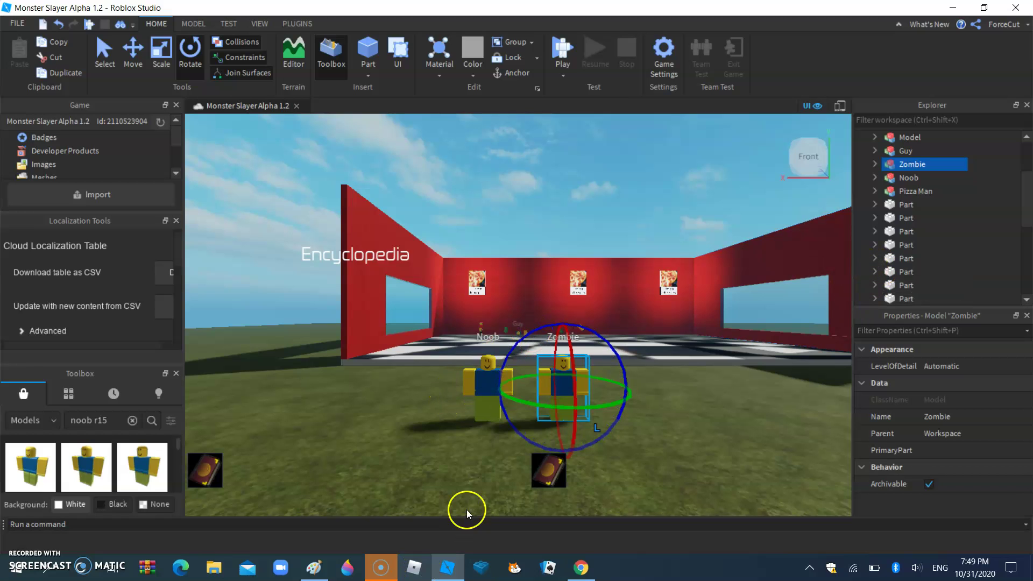
click(316, 573)
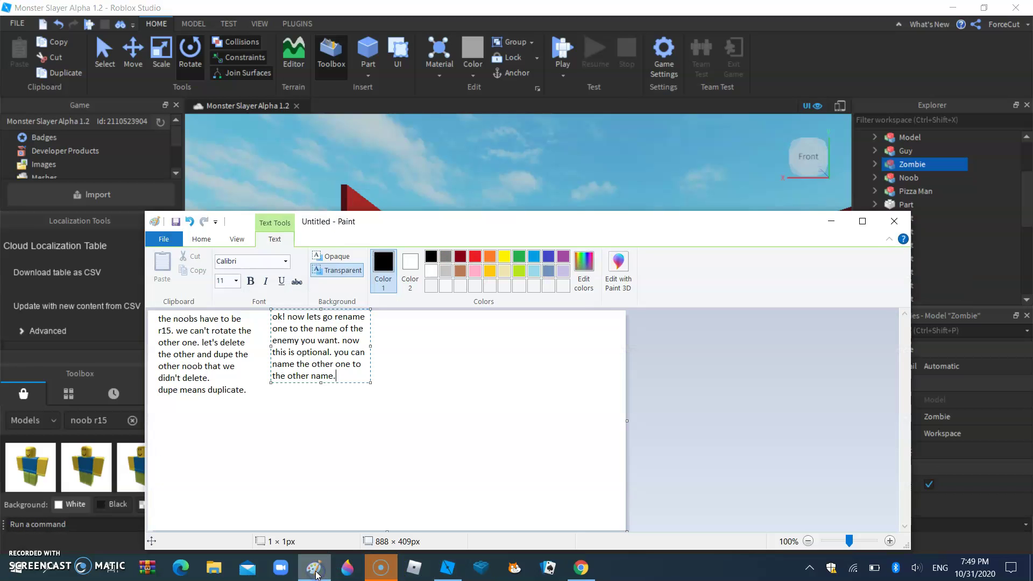
text(do not like to do this)
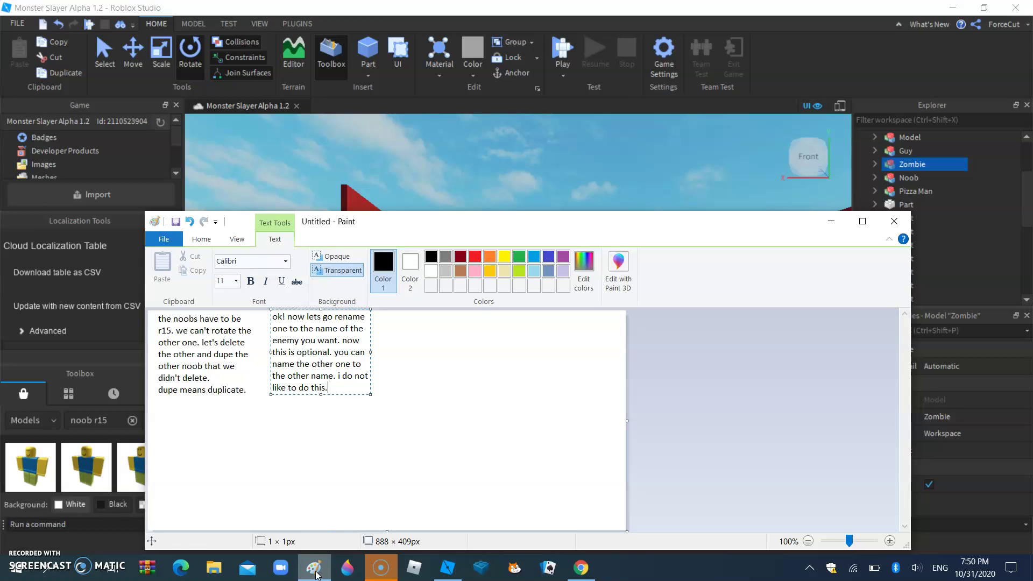
text(. now I)
text(ets re)
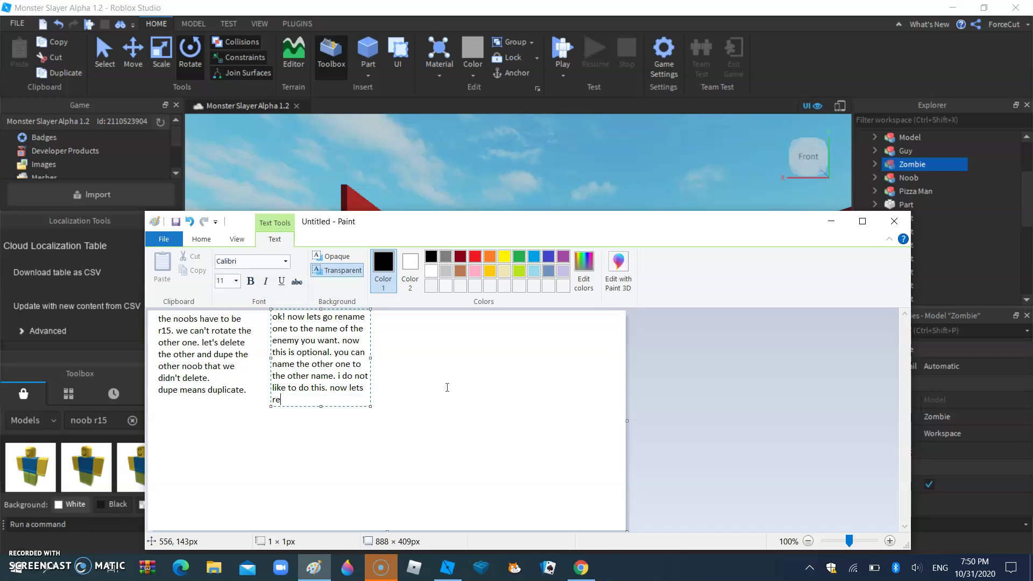
text(color the two.)
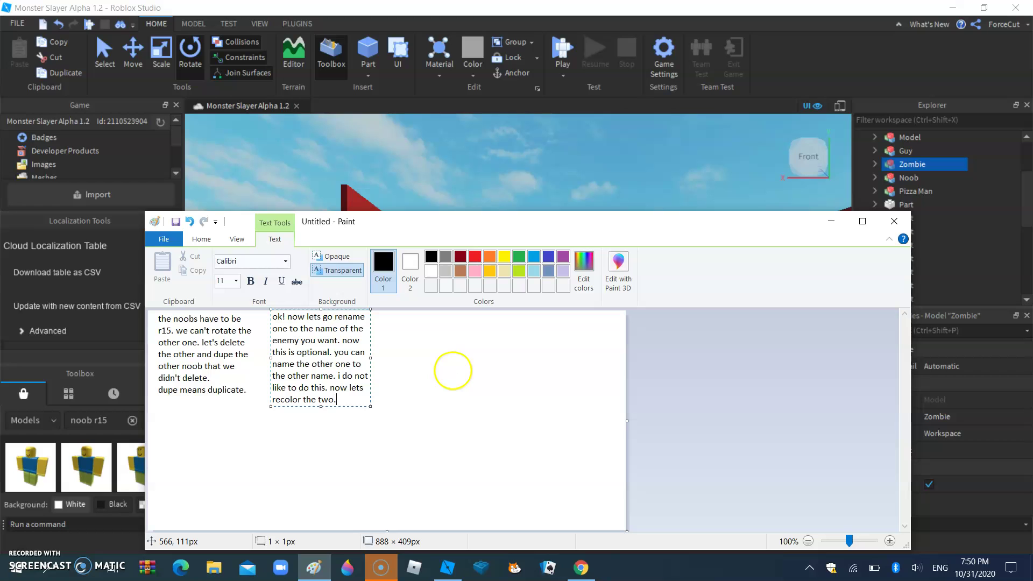
Append "NOTE: i will only recolor the zombie." to the second Paint note.
click(827, 225)
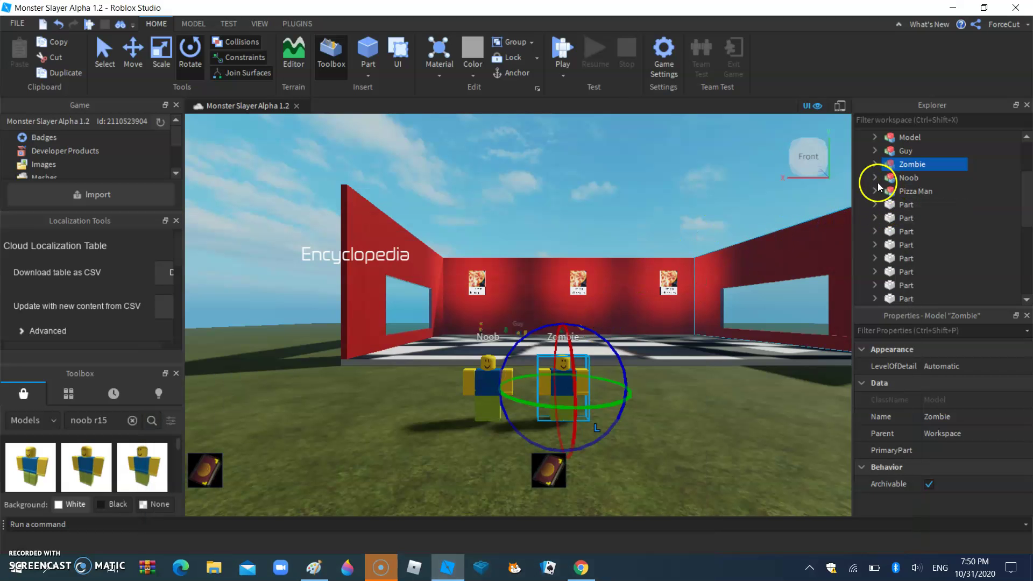
click(308, 570)
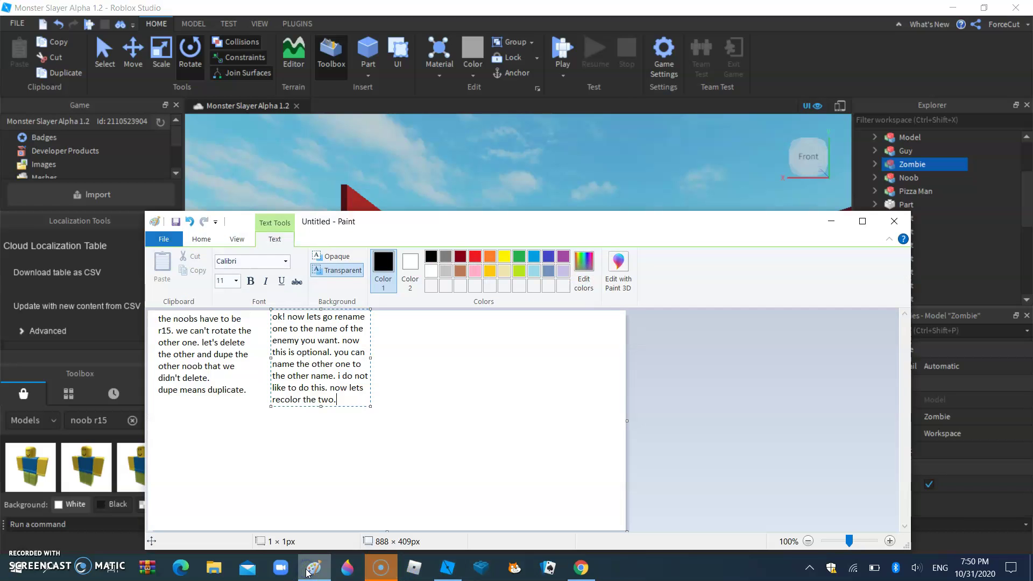
text(NOTE: i)
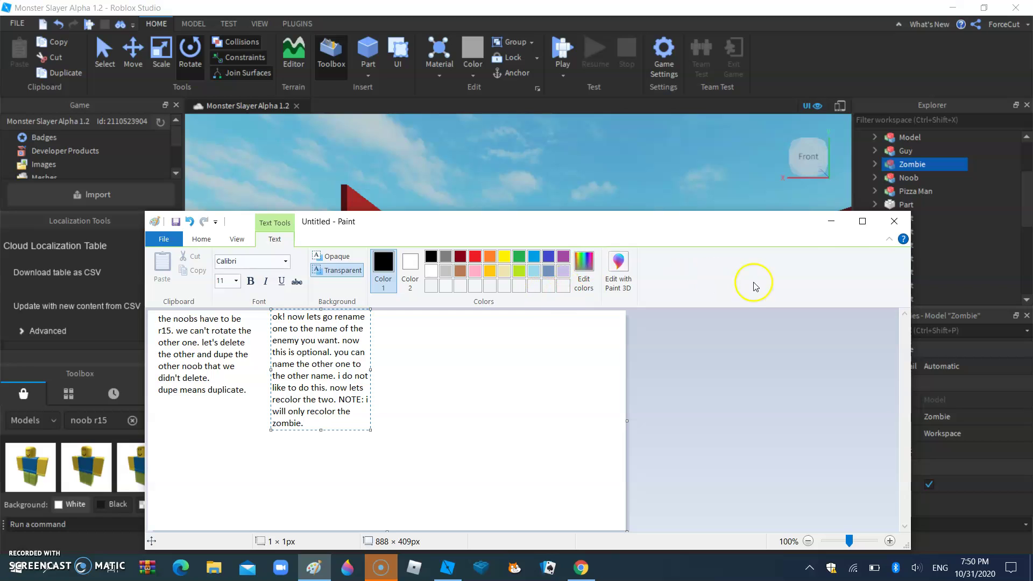
Switch to Roblox Studio and set the HeadColor in the Zombie's Body Colors to Grime.
click(831, 221)
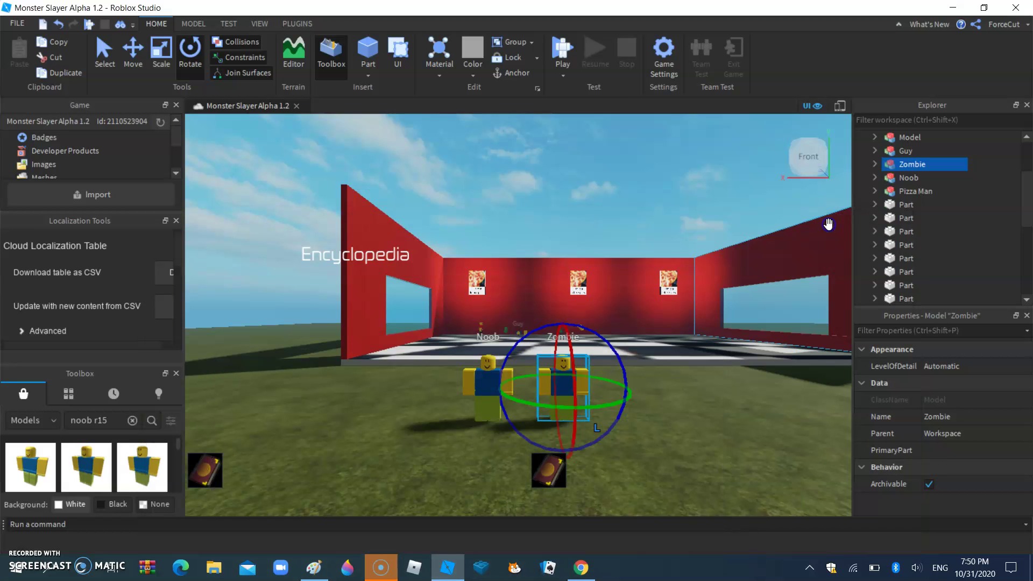
click(873, 163)
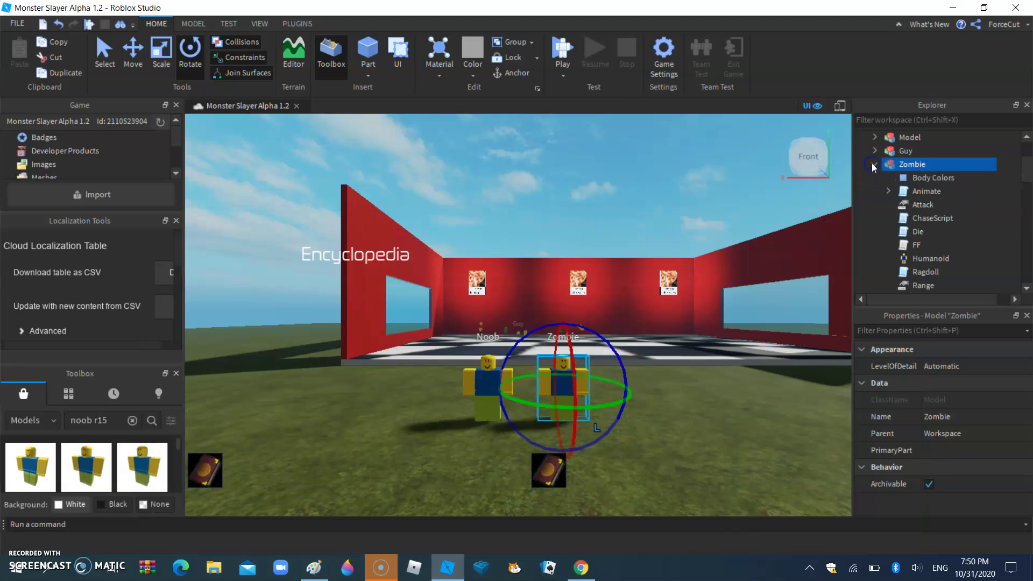
click(901, 180)
click(943, 376)
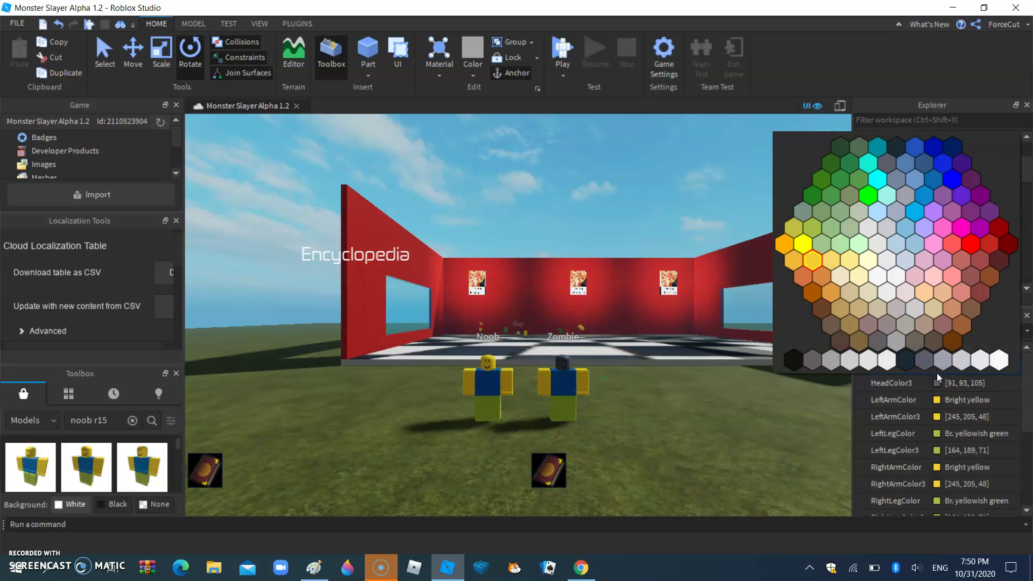
click(937, 385)
click(936, 384)
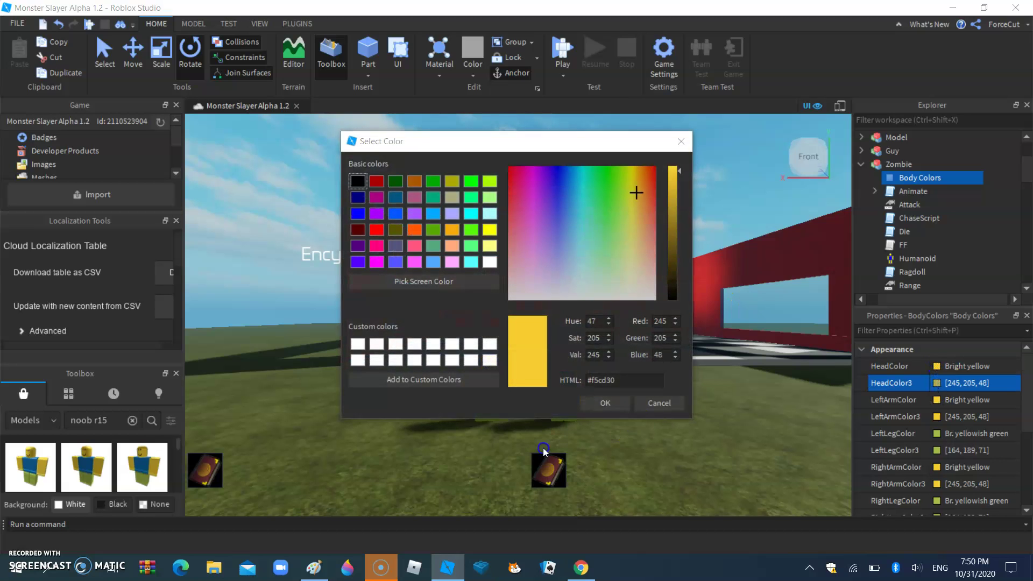
click(658, 402)
click(935, 366)
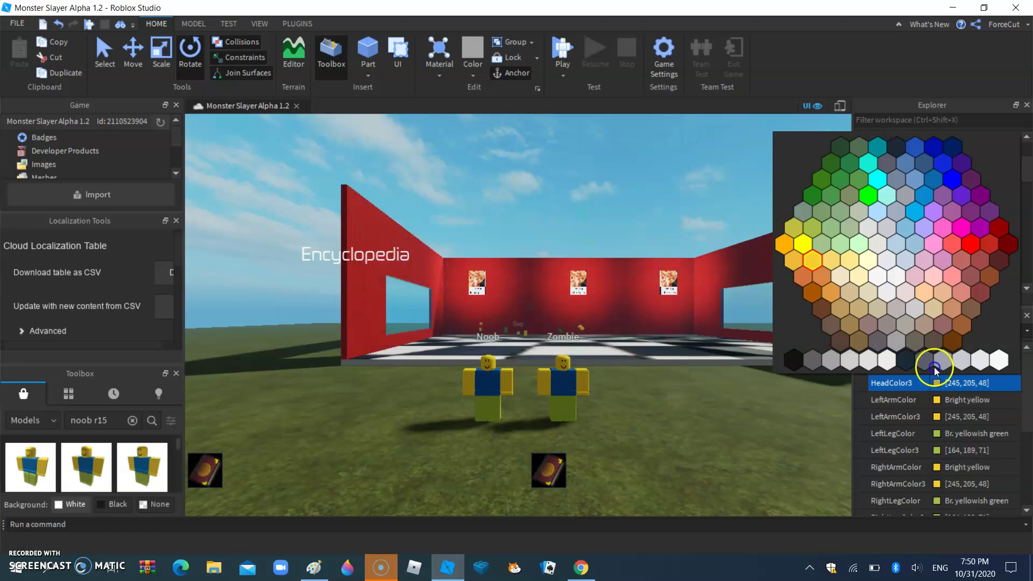
click(850, 201)
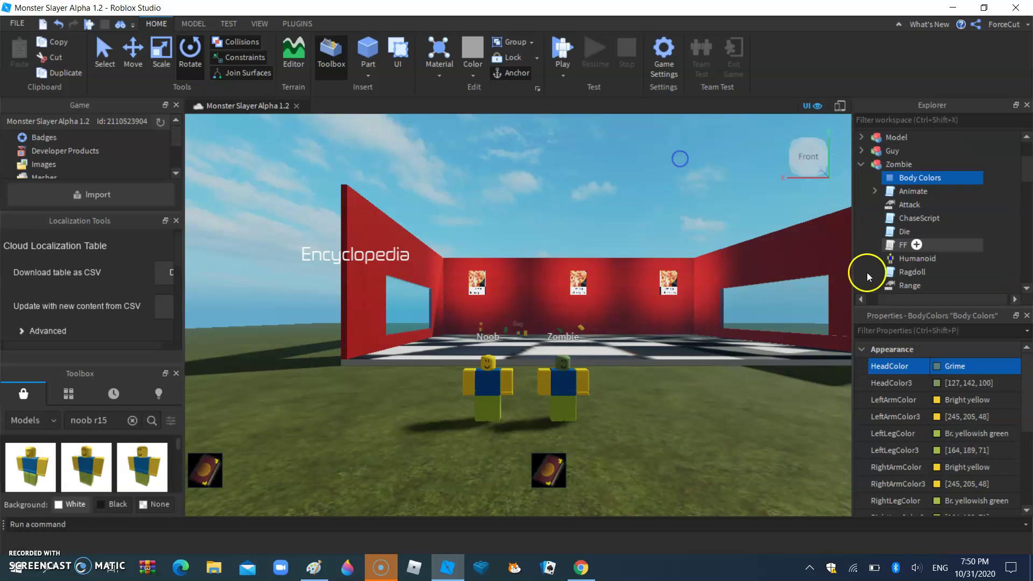
Set LeftArmColor to Grime and LeftLegColor to Dirt brown in the Zombie's Body Colors.
click(938, 408)
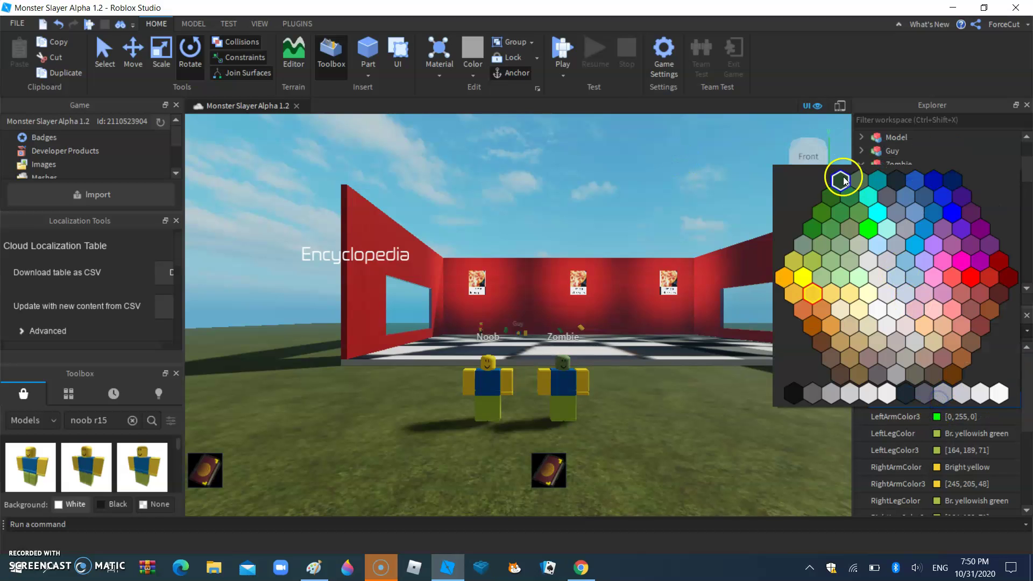
click(838, 228)
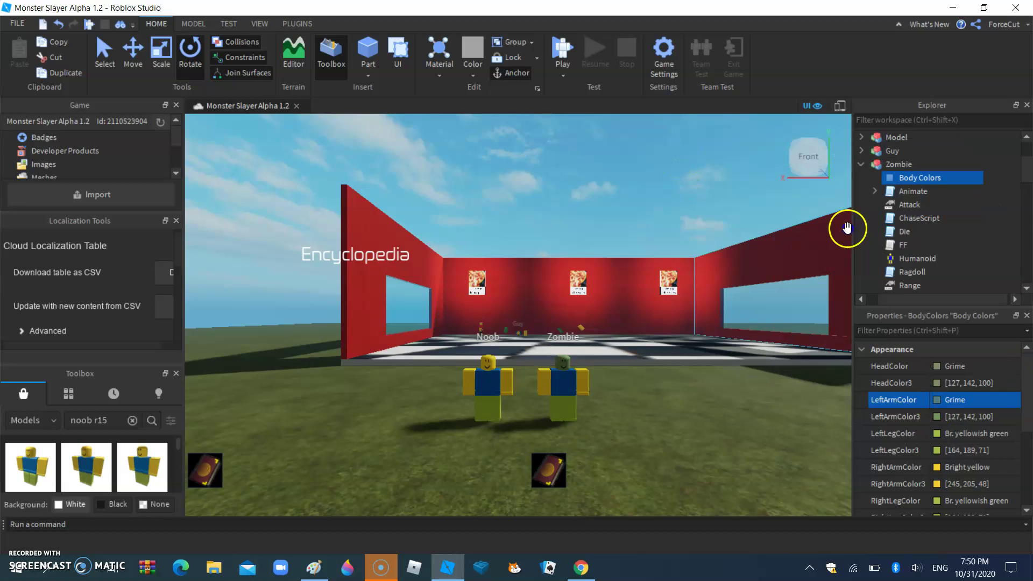
click(935, 434)
click(934, 435)
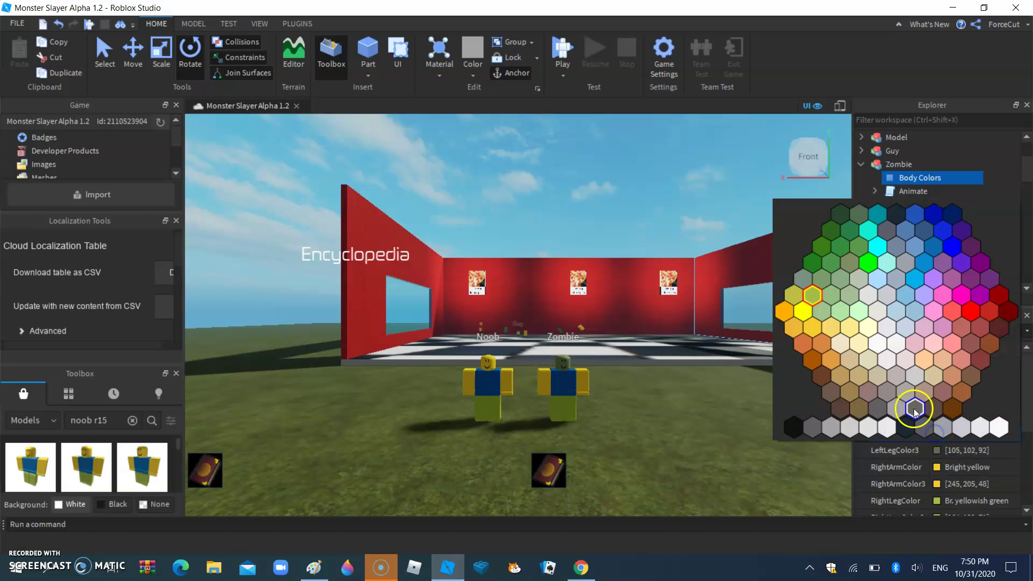
click(833, 409)
Set RightArmColor to Grime and RightLegColor to Dirt brown in the Zombie's Body Colors.
click(936, 466)
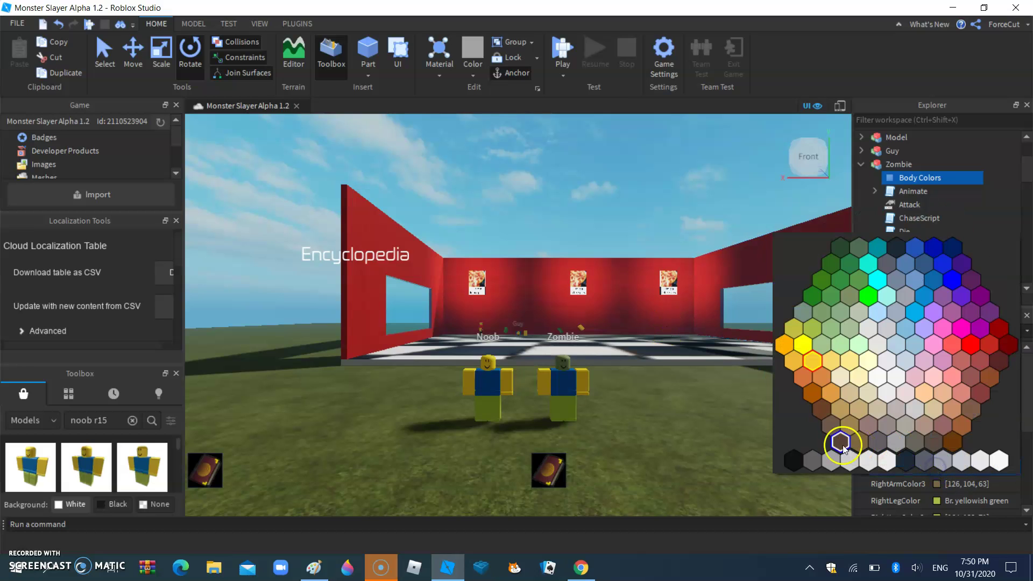
click(851, 297)
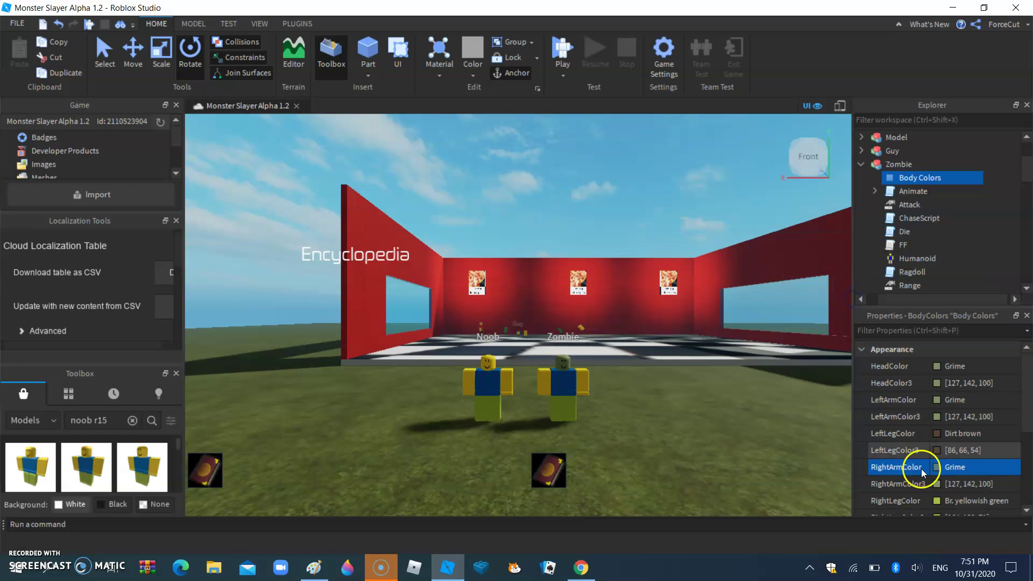
click(936, 501)
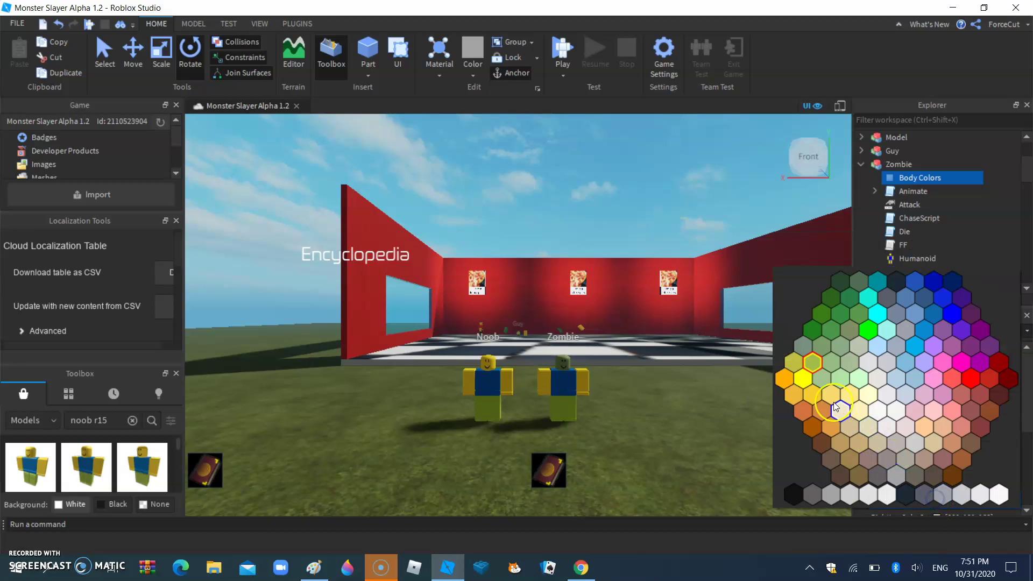
click(834, 473)
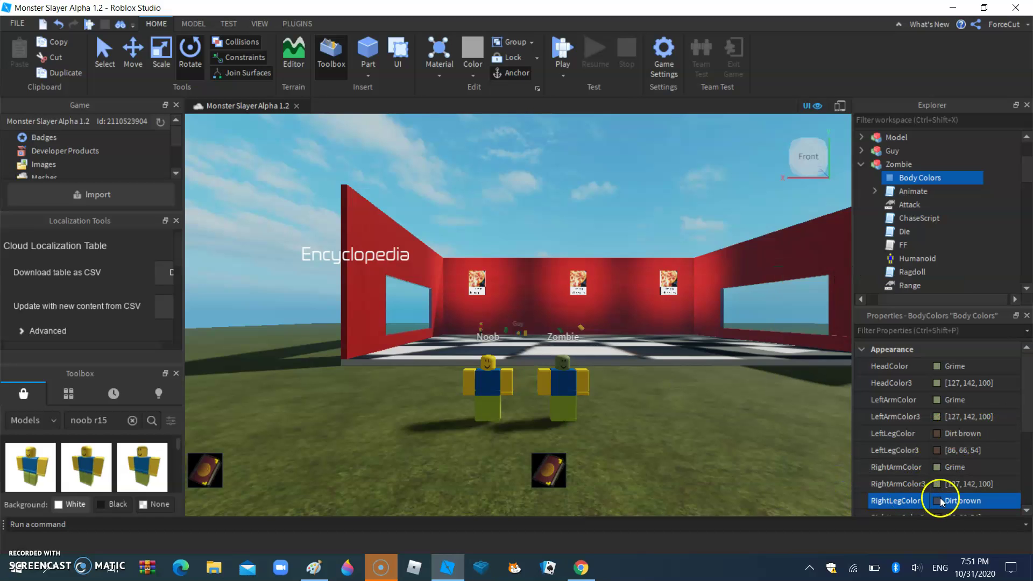
Set the Zombie's TorsoColor to Dirt brown and review all of its Body Colors values.
drag(1023, 420, 1021, 452)
click(936, 467)
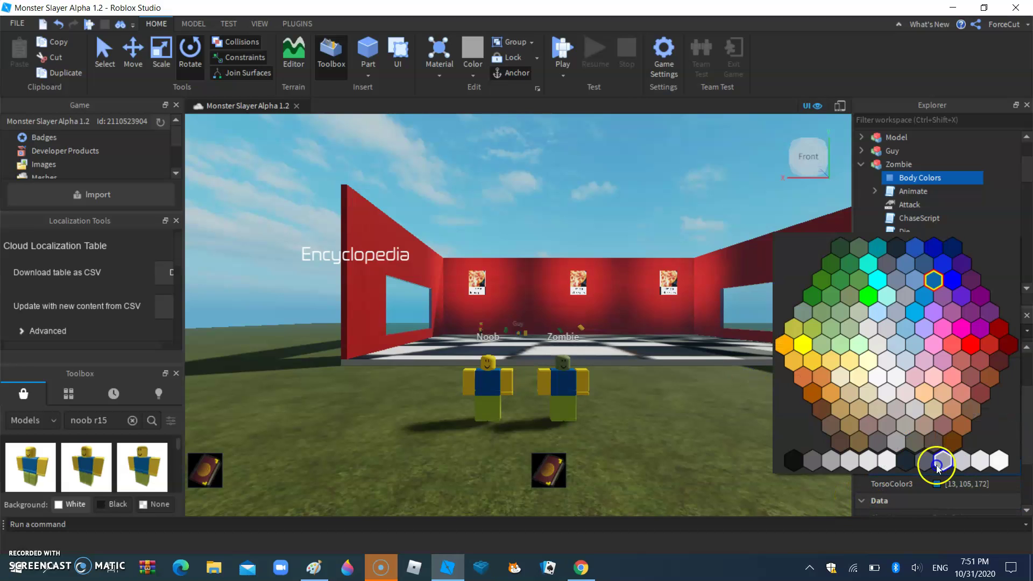
click(859, 333)
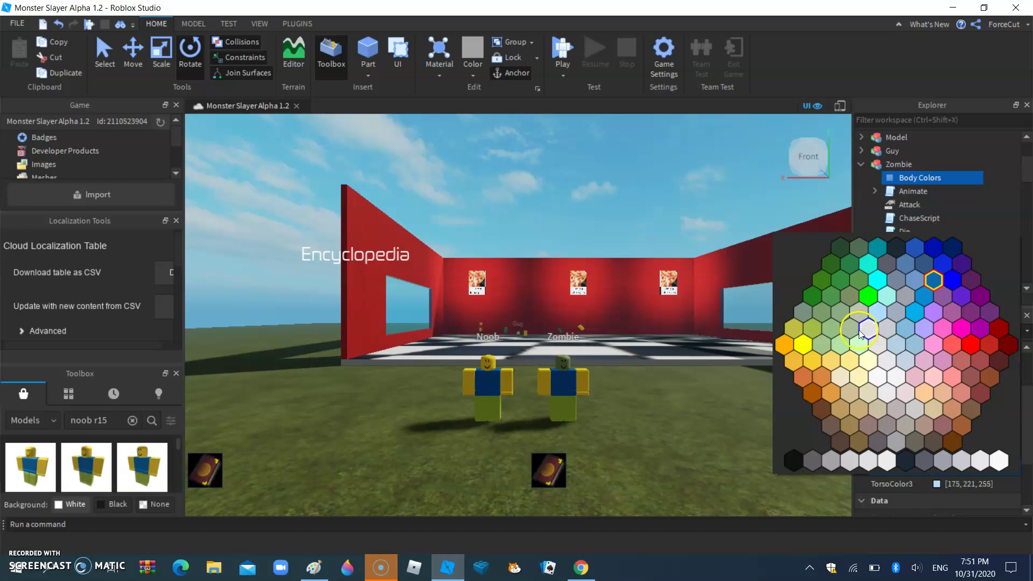
click(841, 438)
mouse_move(1024, 397)
mouse_down()
mouse_move(1025, 453)
mouse_move(1030, 361)
mouse_up()
click(572, 396)
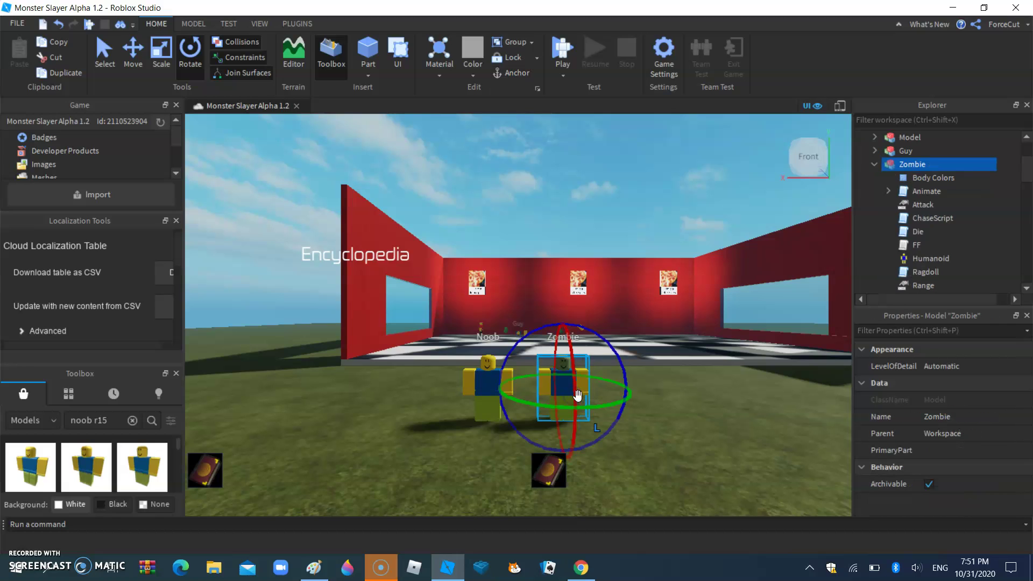
click(917, 179)
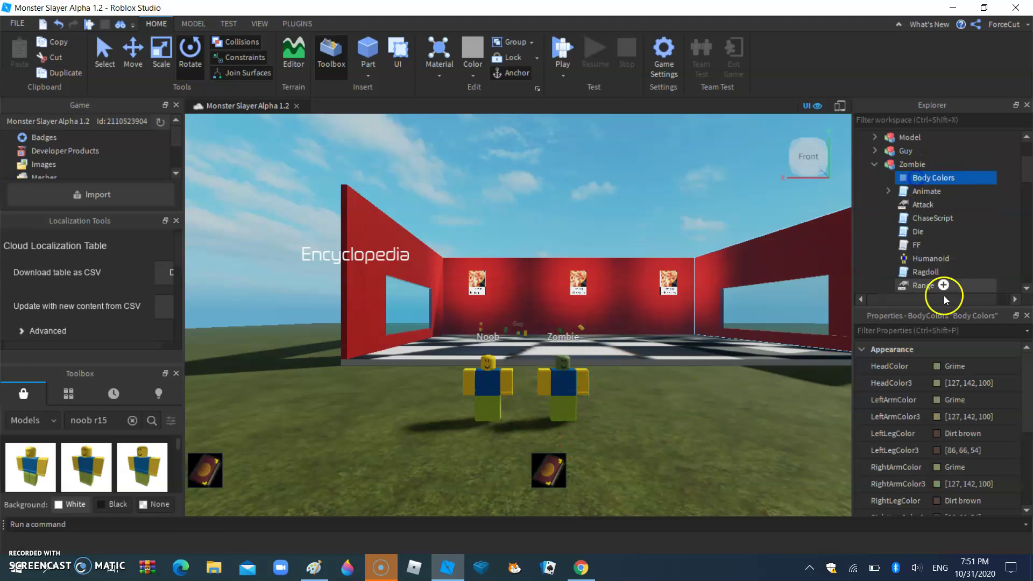
drag(1029, 381, 1004, 492)
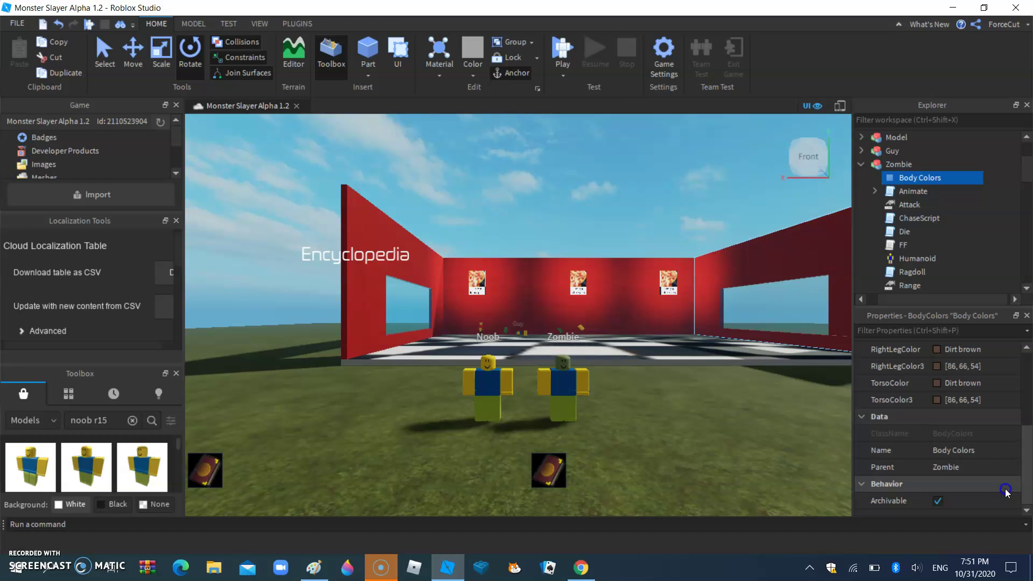
scroll(1013, 471, up, 4)
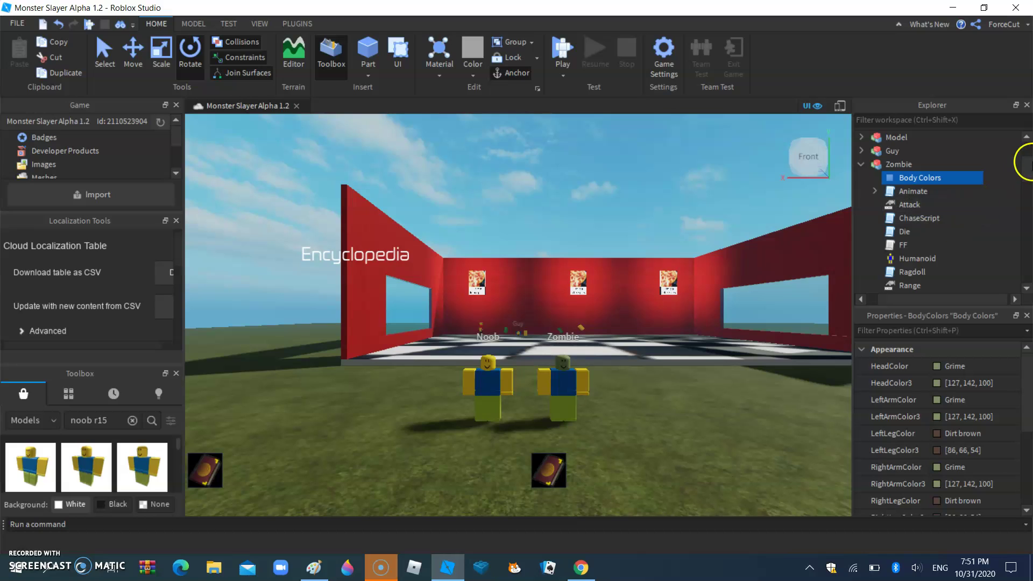
Select the Zombie's LeftFoot, and switch to Paint to append "that did not work" to the second note.
drag(1028, 171, 1023, 195)
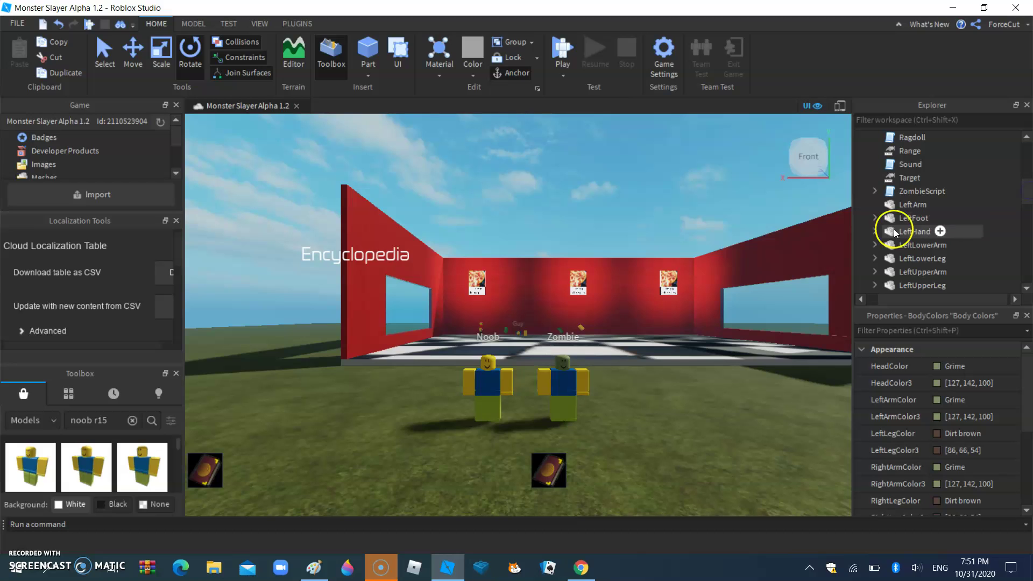
click(879, 218)
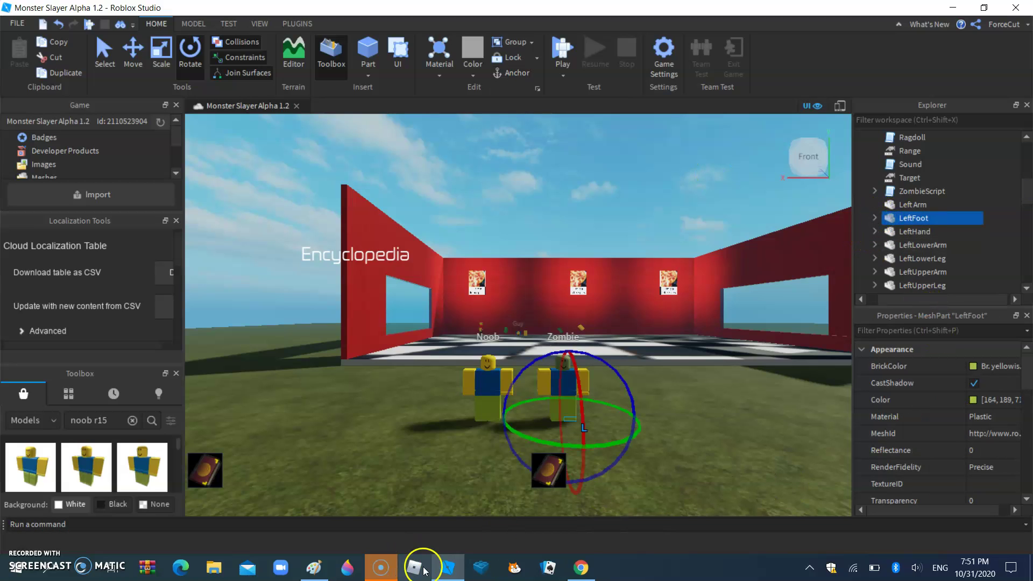
click(314, 569)
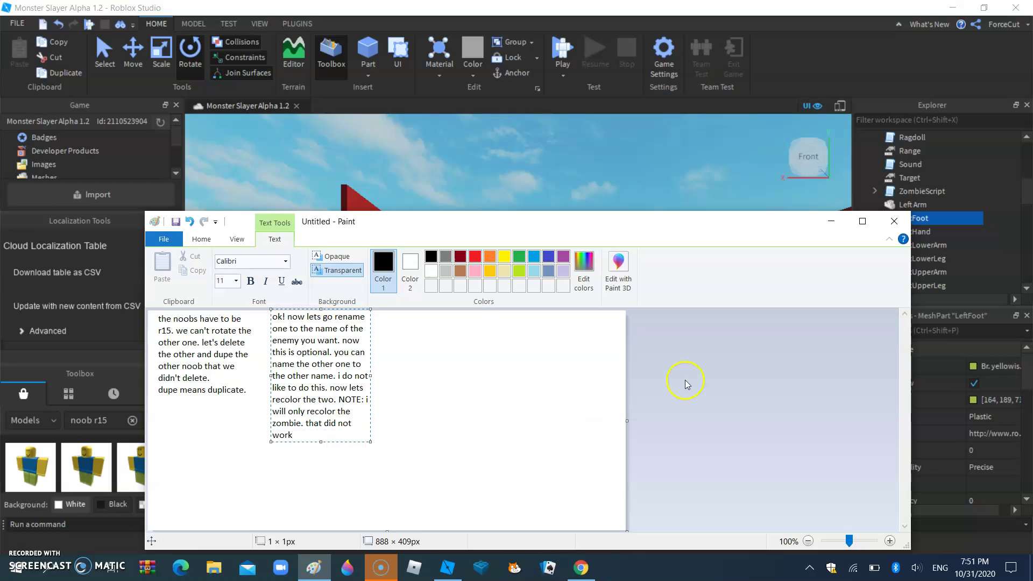
Switch back to Roblox Studio and set the BrickColor of the Zombie's LeftFoot to Dirt brown and of its LeftHand to Grime.
click(830, 221)
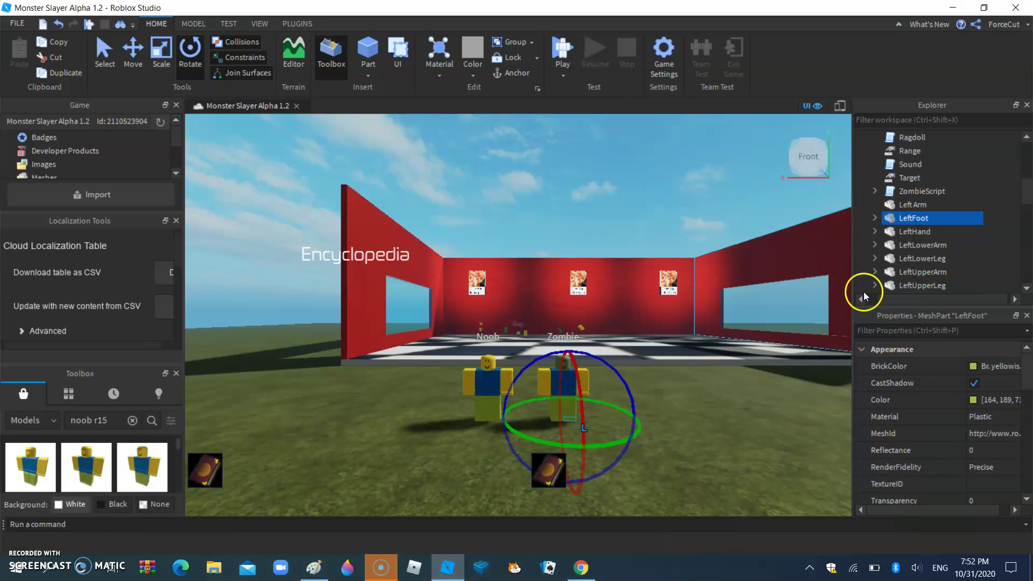
click(976, 367)
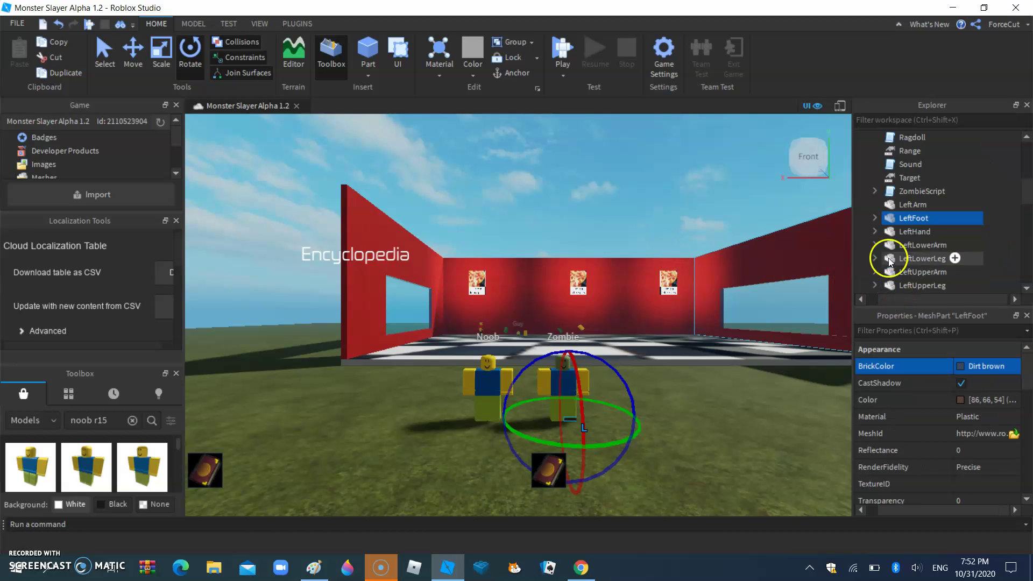
click(884, 230)
click(967, 367)
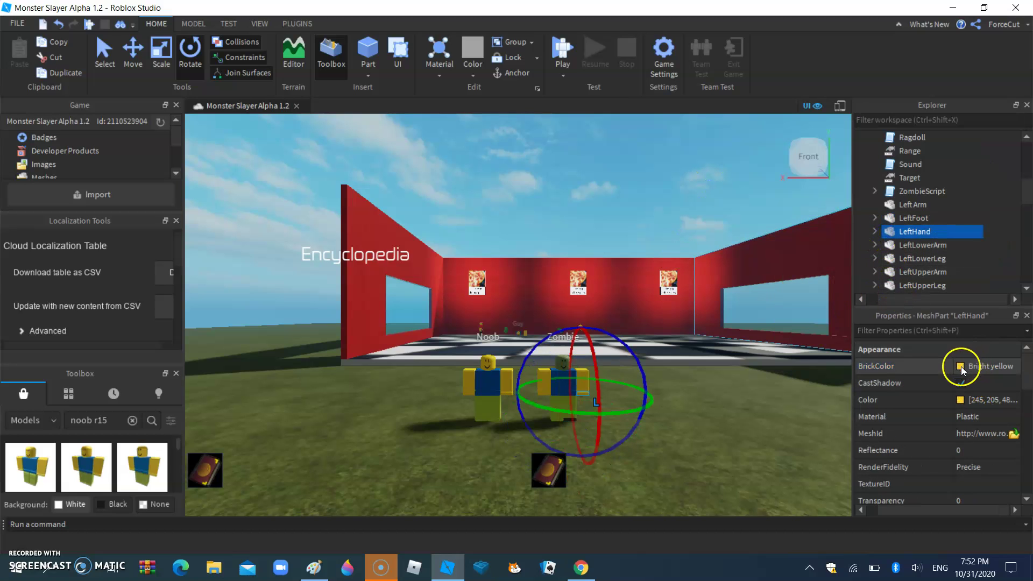
click(925, 333)
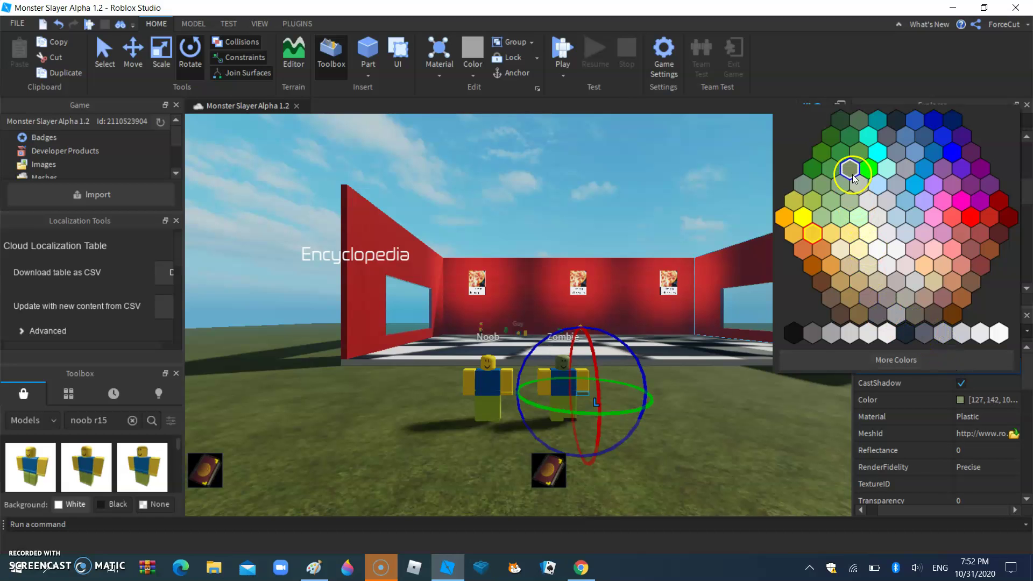
Set the BrickColor of the Zombie's LeftLowerArm to Grime.
click(890, 245)
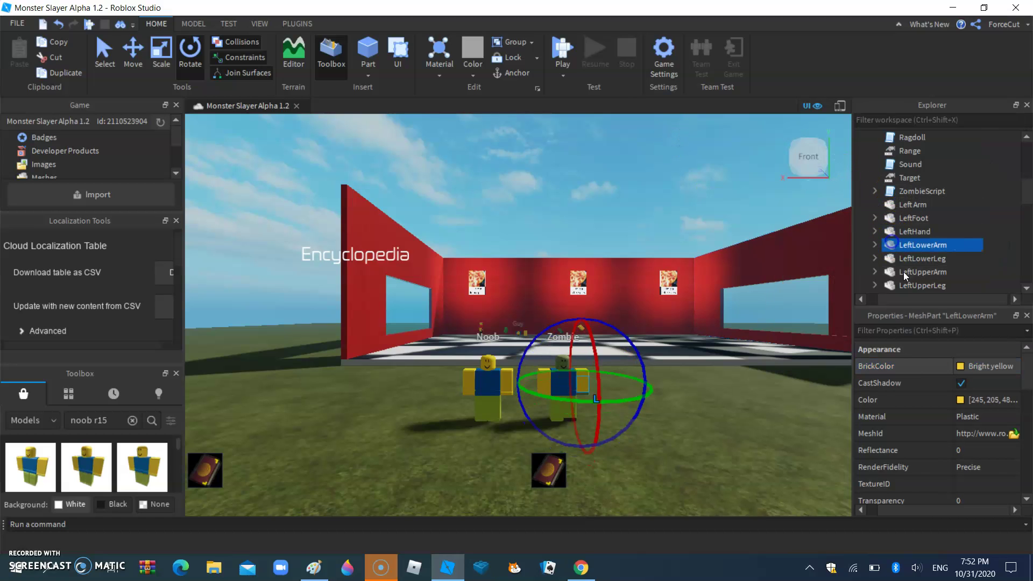
click(959, 368)
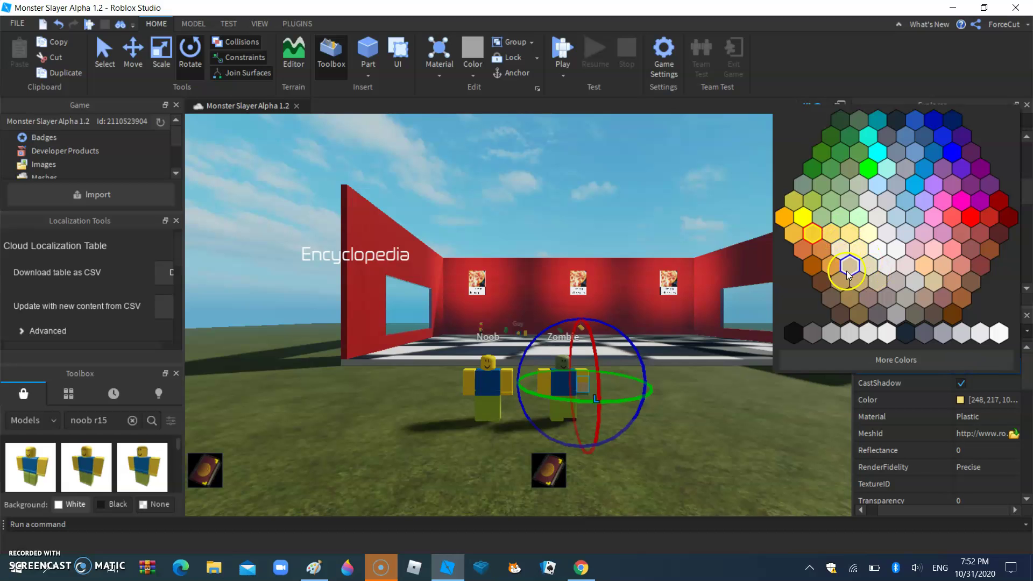
click(824, 301)
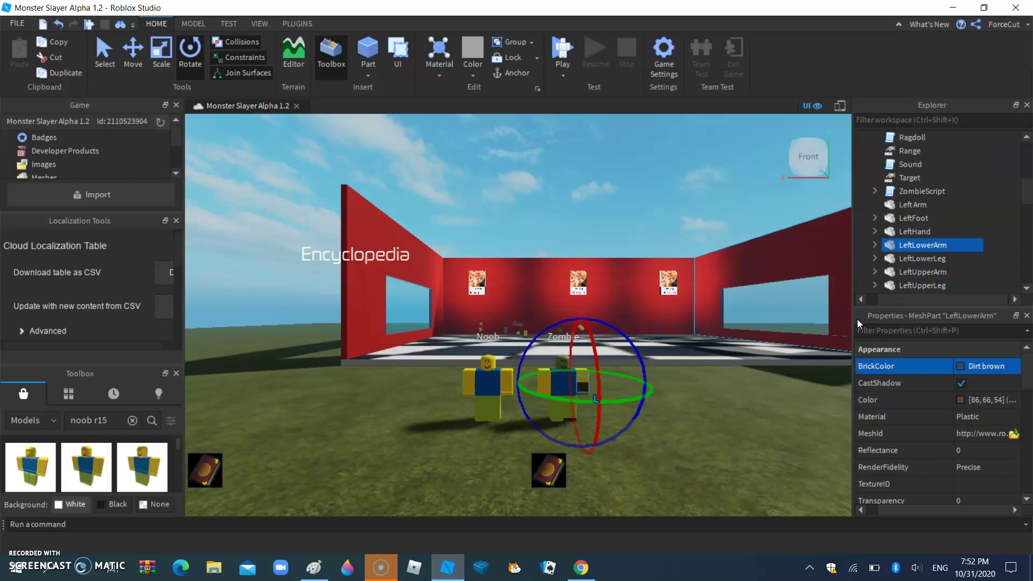
click(963, 366)
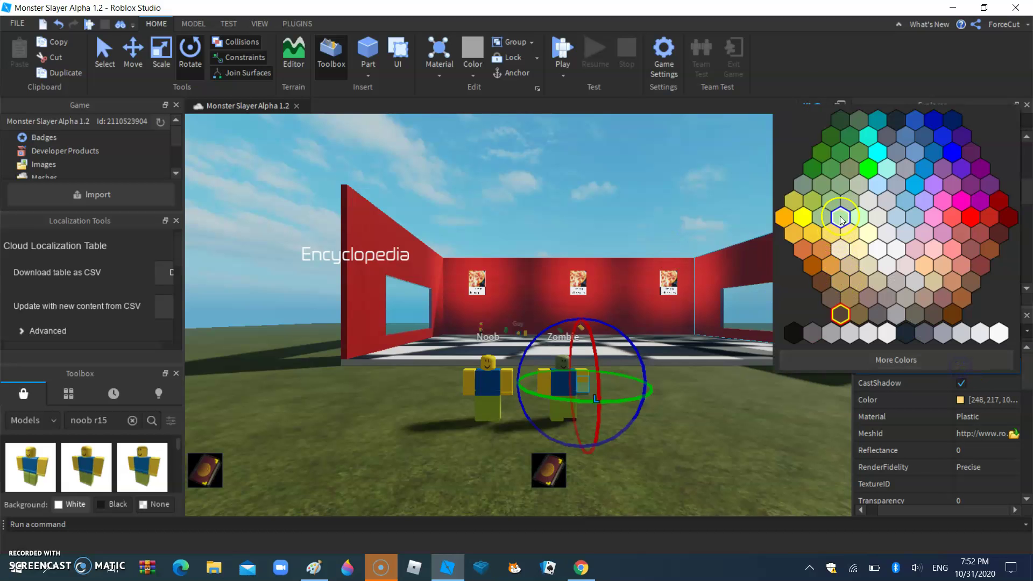
click(845, 162)
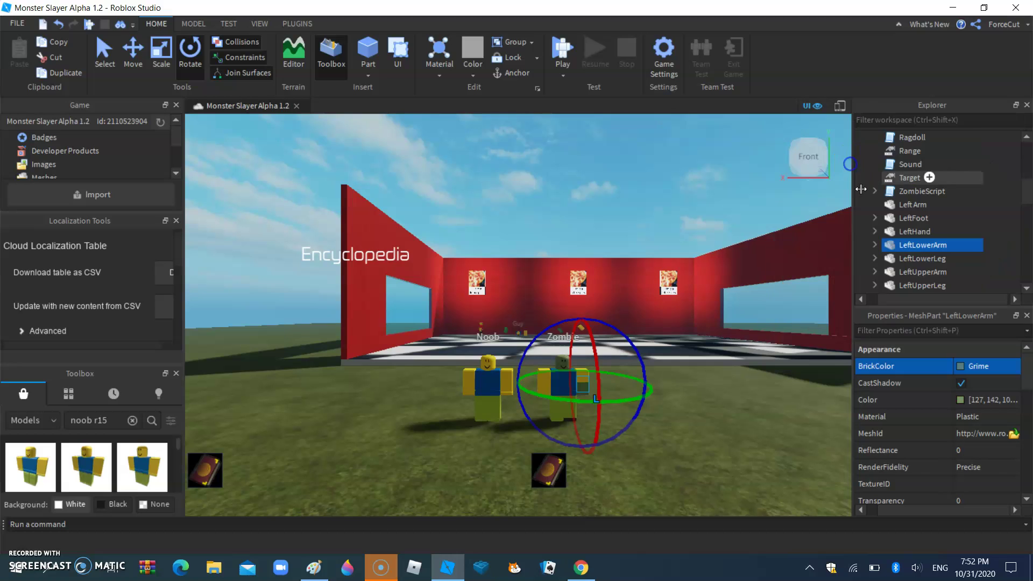
Set the BrickColor of the Zombie's LeftLowerLeg and LeftUpperArm to Dirt brown.
click(890, 259)
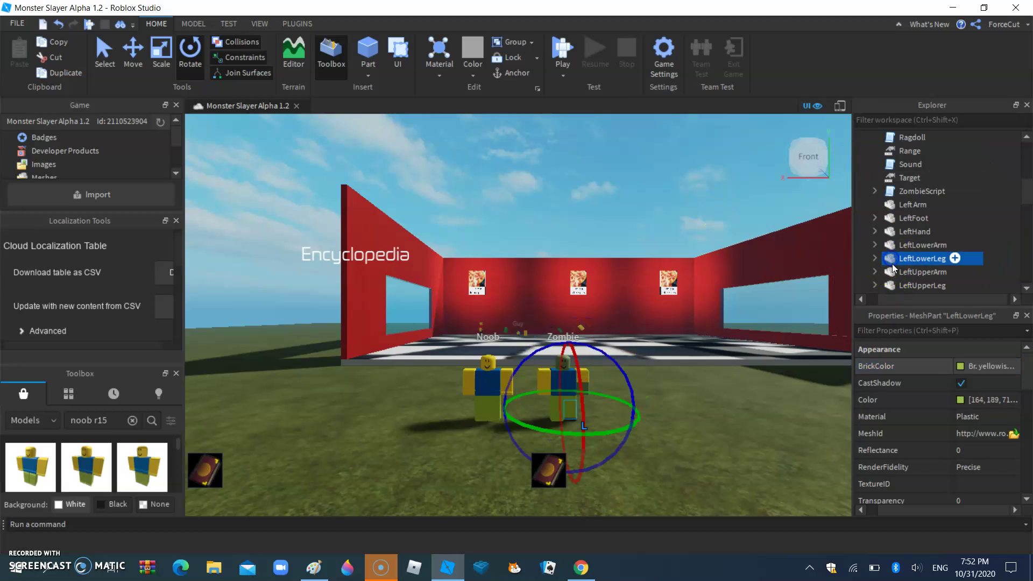
click(962, 366)
click(836, 316)
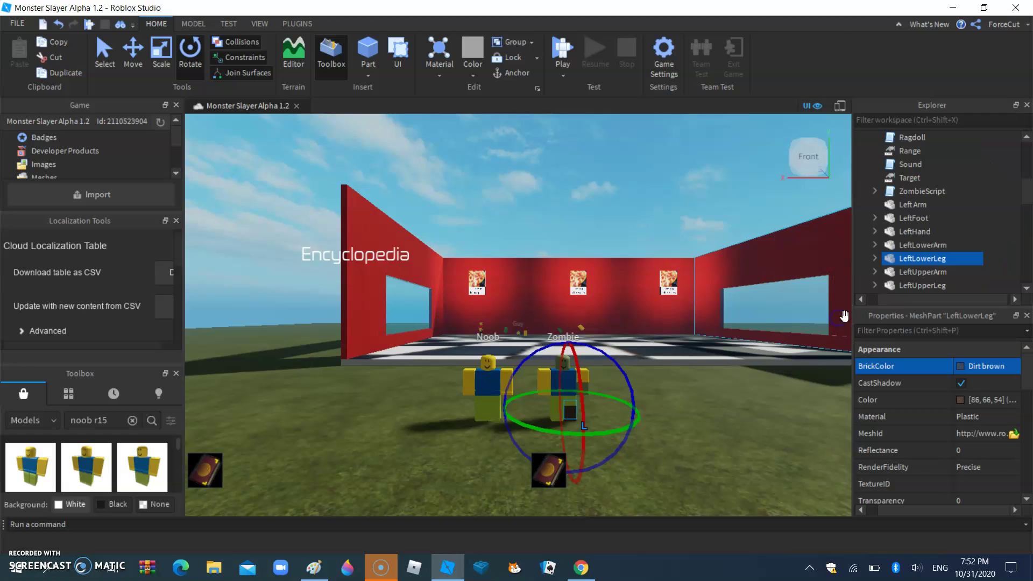
click(892, 272)
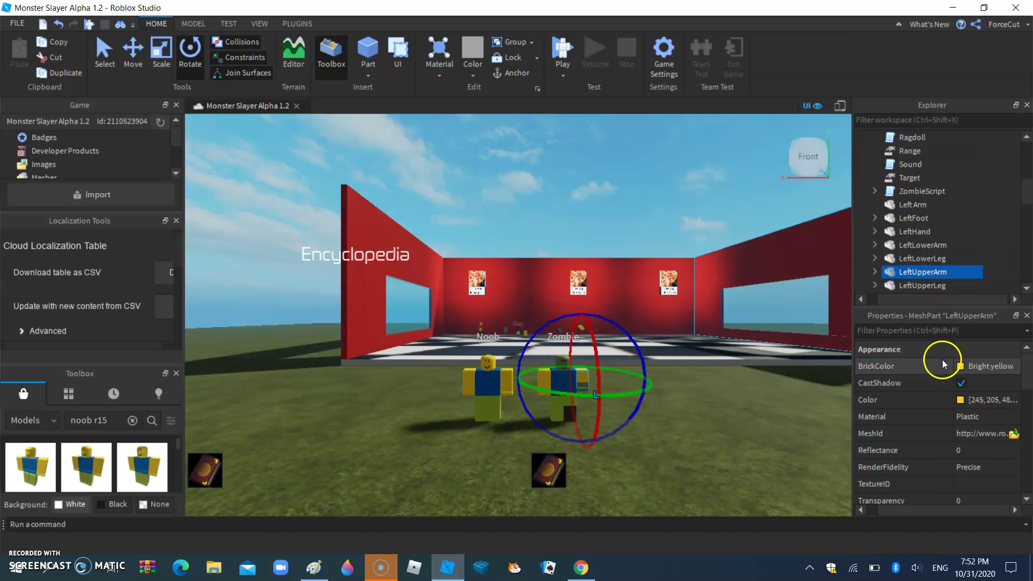
click(961, 366)
click(840, 316)
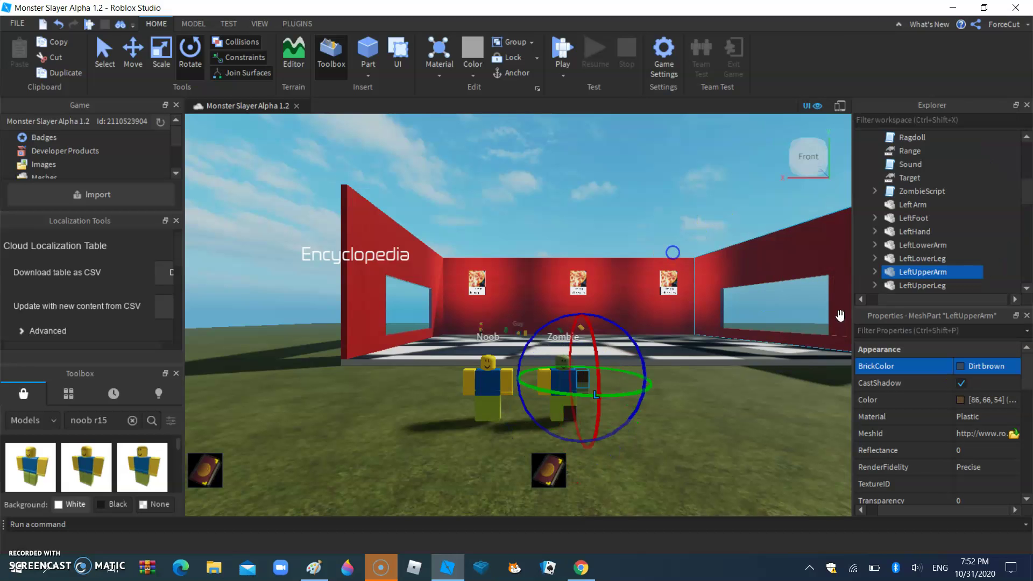
Set the BrickColor of the Zombie's LeftUpperLeg and LowerTorso to Dirt brown.
click(893, 286)
click(958, 367)
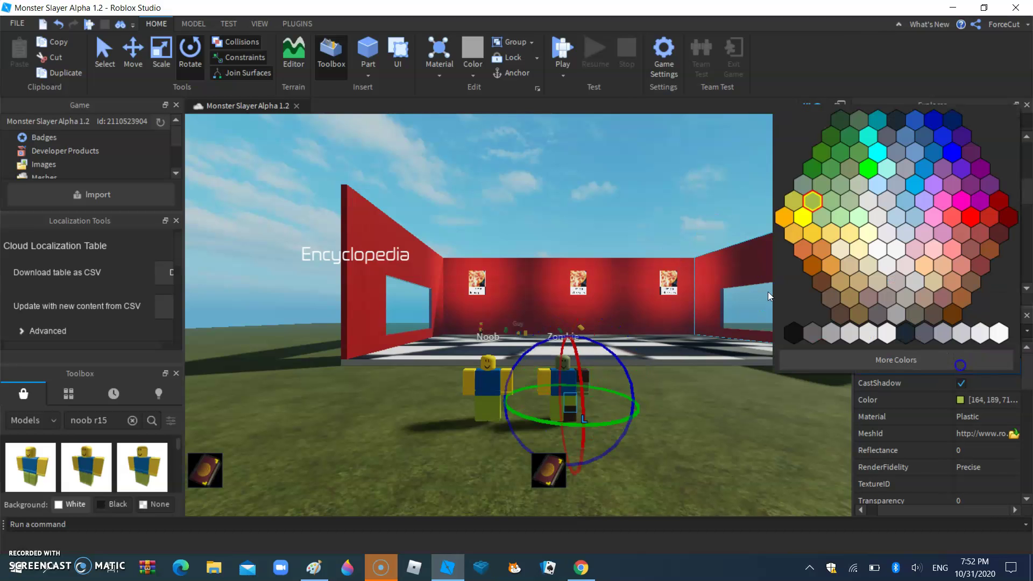
click(840, 312)
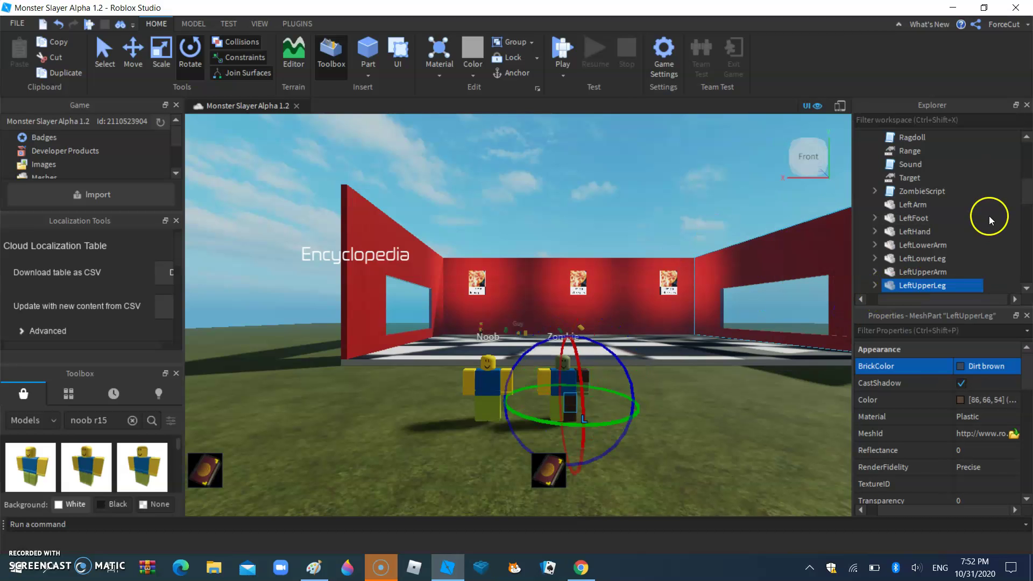
scroll(941, 242, down, 3)
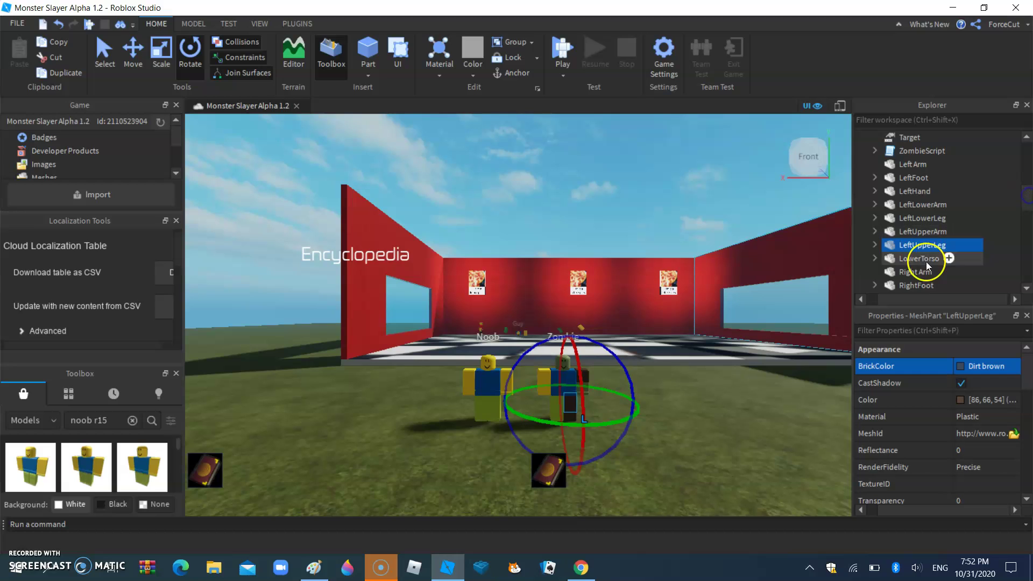
click(917, 258)
click(960, 367)
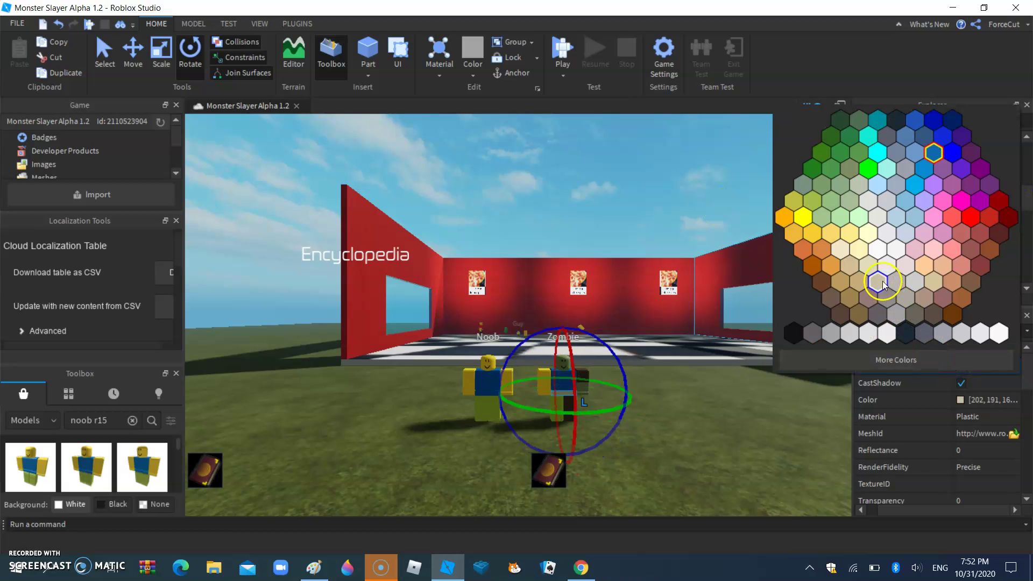
click(838, 318)
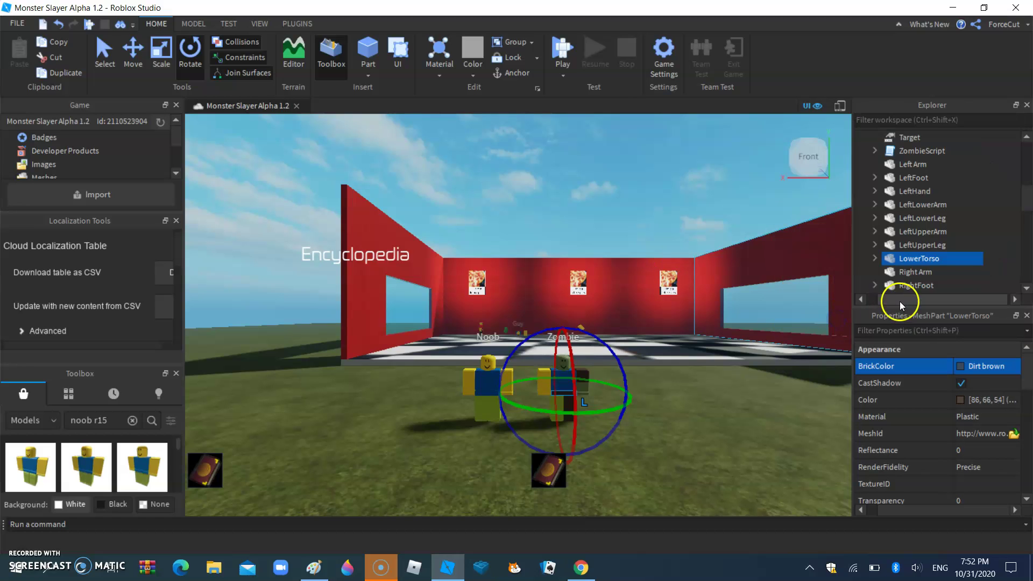
Set the BrickColor of the Zombie's Right Arm and RightFoot to Grime.
click(888, 272)
click(963, 365)
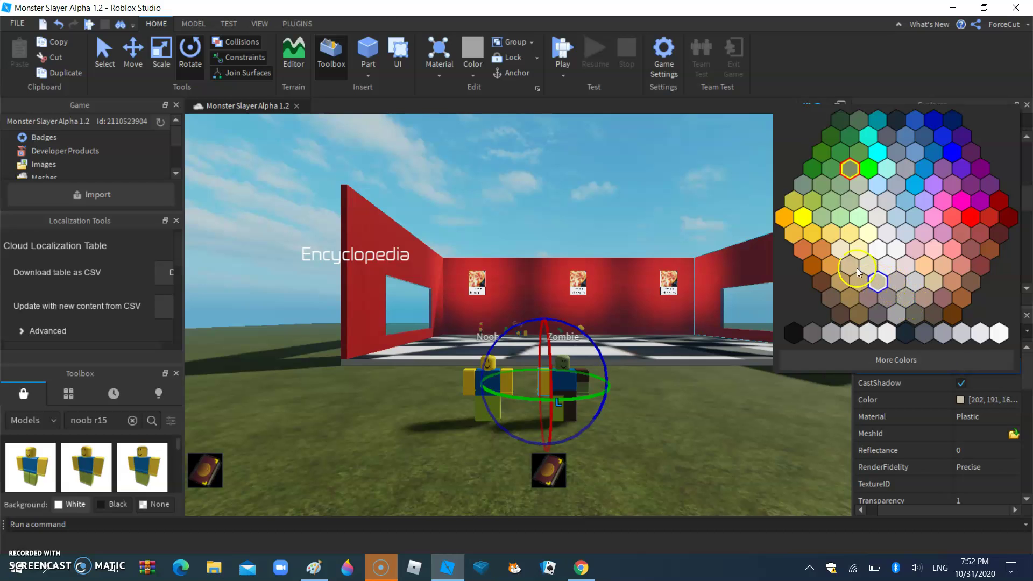
click(854, 166)
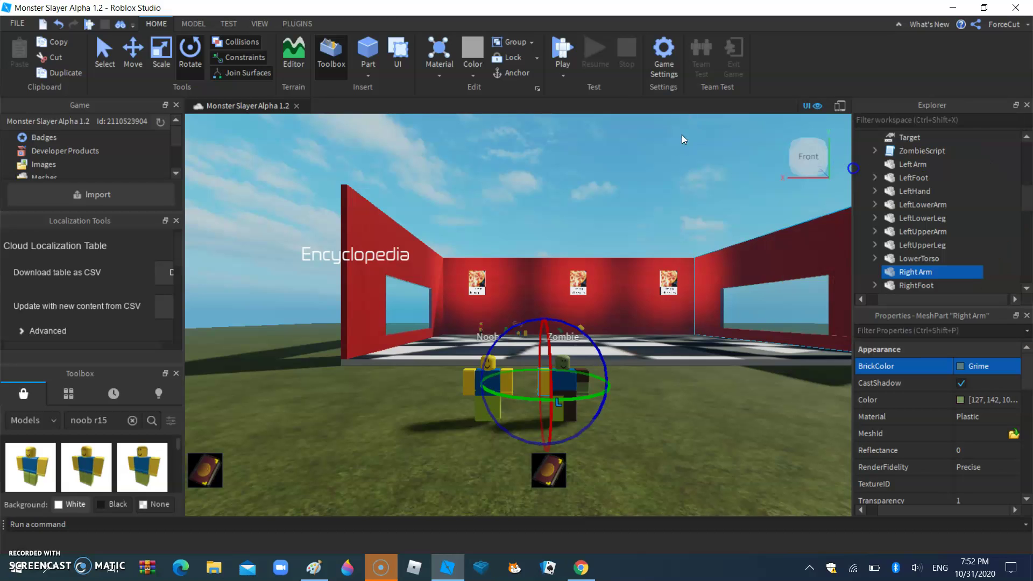
click(893, 283)
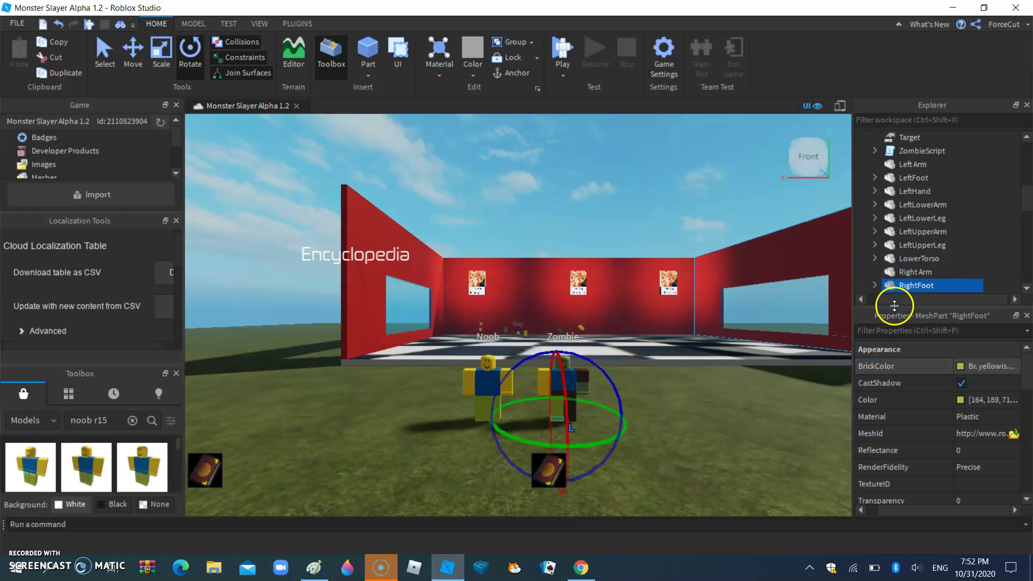
click(961, 366)
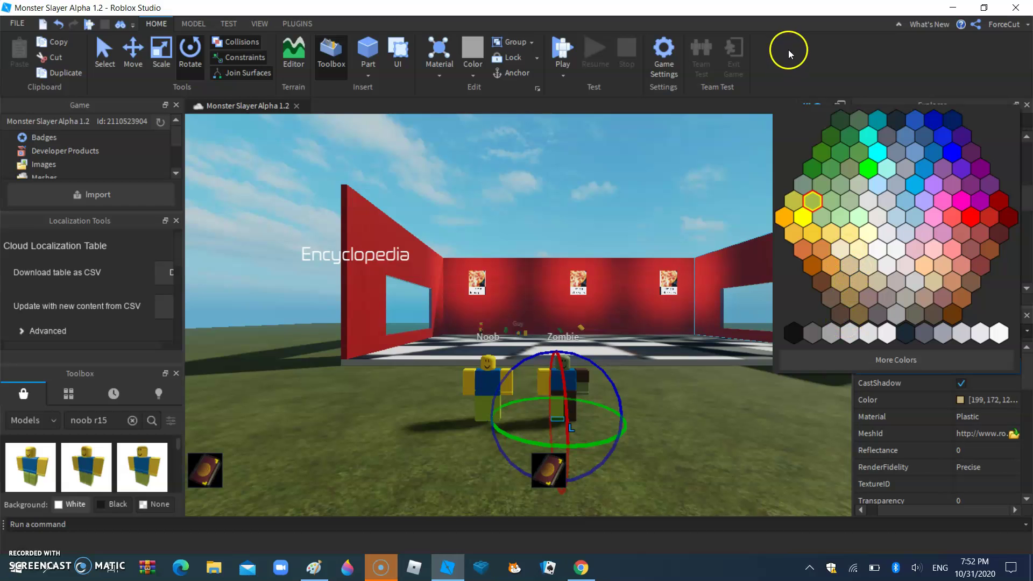
click(848, 173)
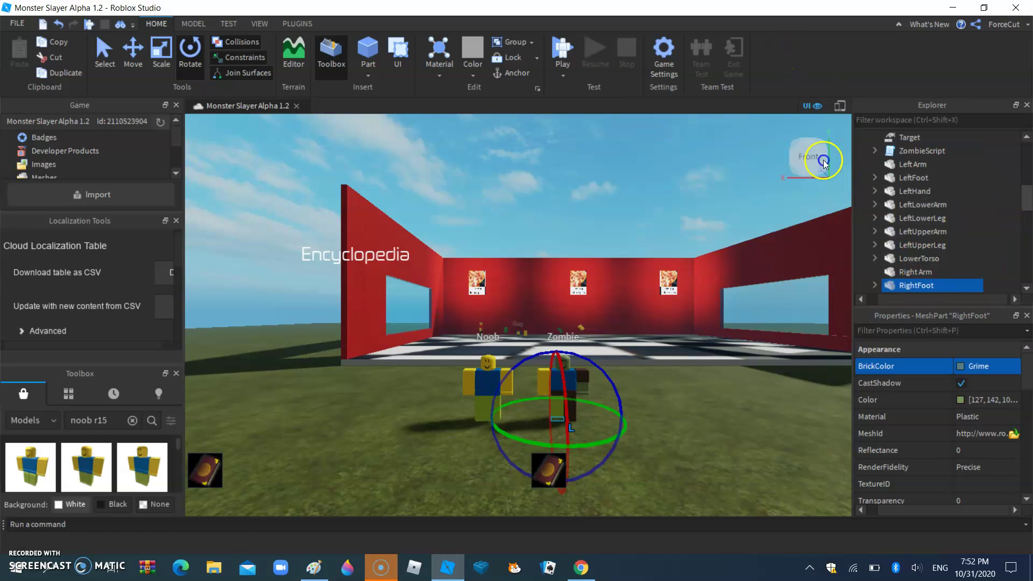
Set the BrickColor of the Zombie's RightHand and RightLowerArm to Grime.
scroll(893, 226, down, 3)
click(891, 231)
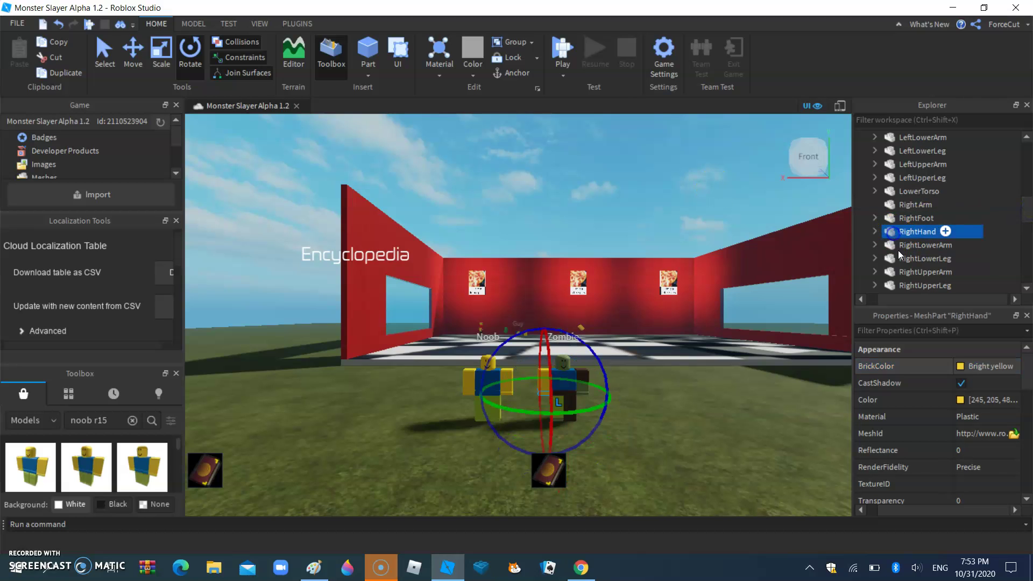
click(960, 366)
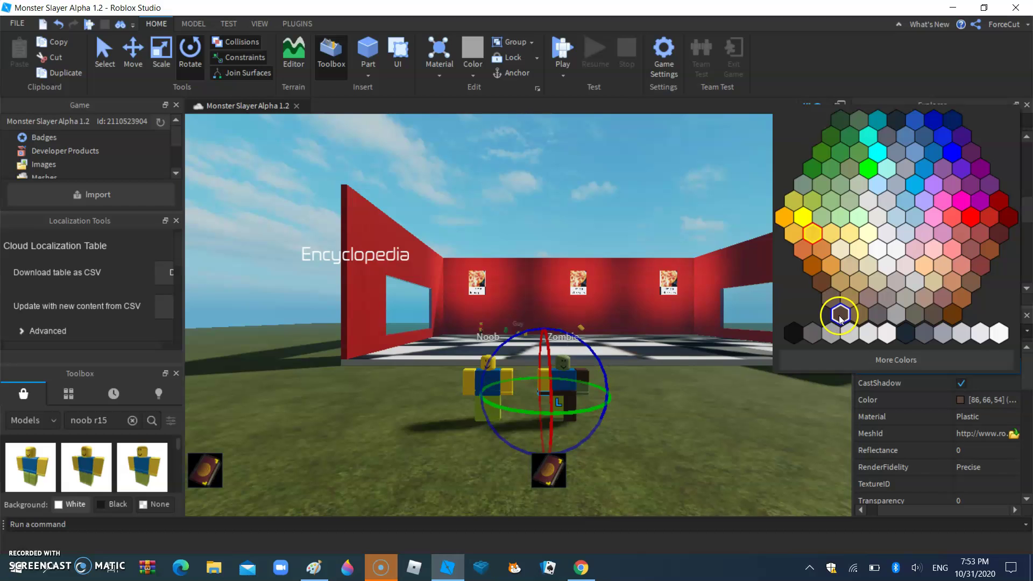
click(845, 169)
click(907, 245)
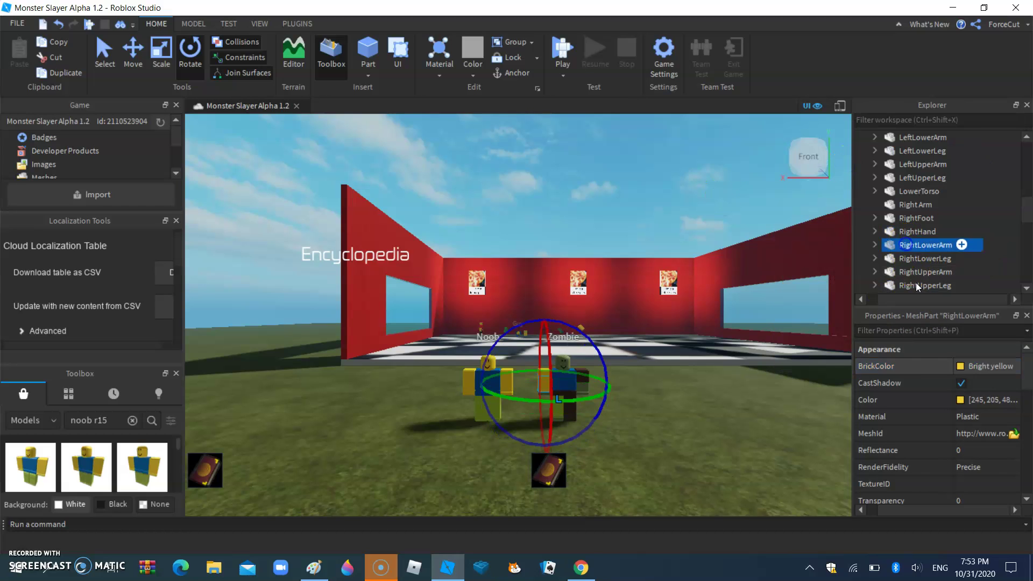
click(958, 370)
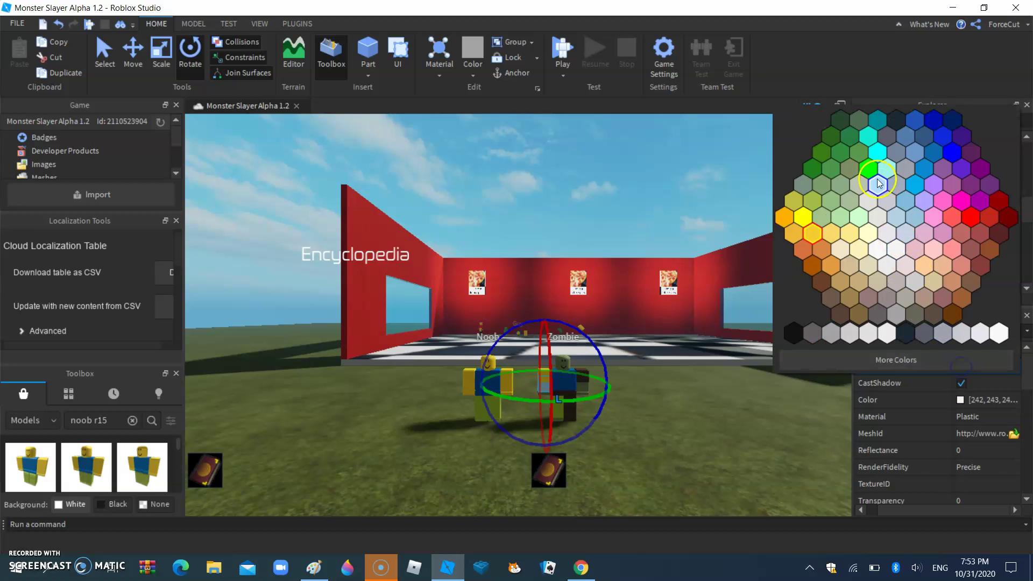
click(851, 170)
Set the BrickColor of the Zombie's RightLowerLeg and RightUpperArm to Grime.
click(900, 257)
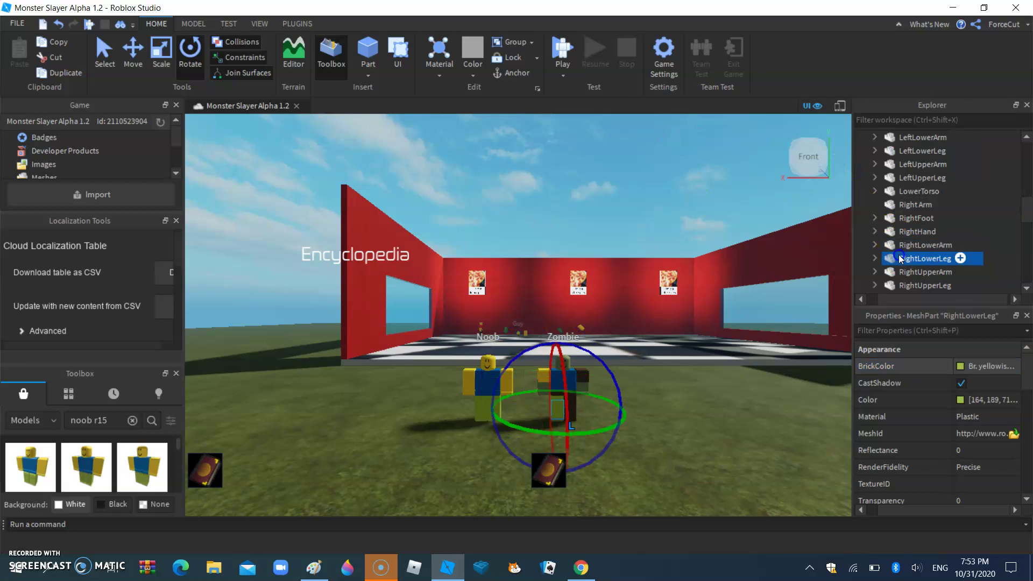
click(959, 367)
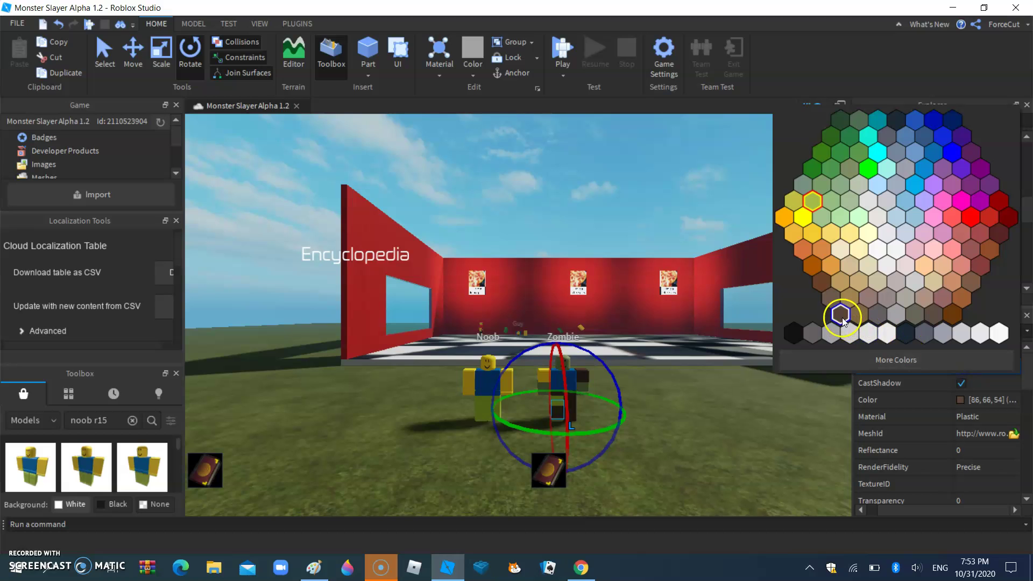
click(851, 169)
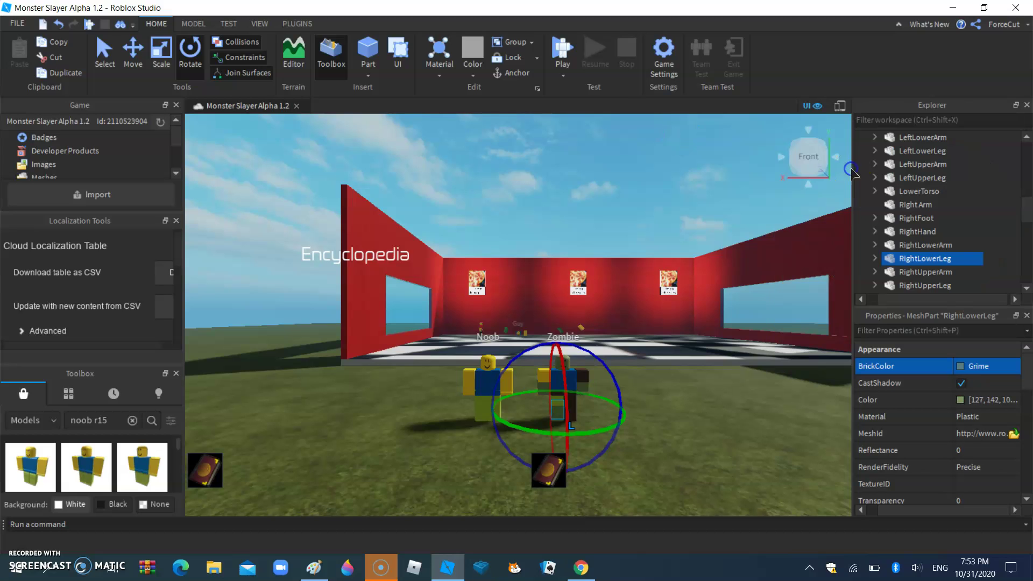
click(911, 272)
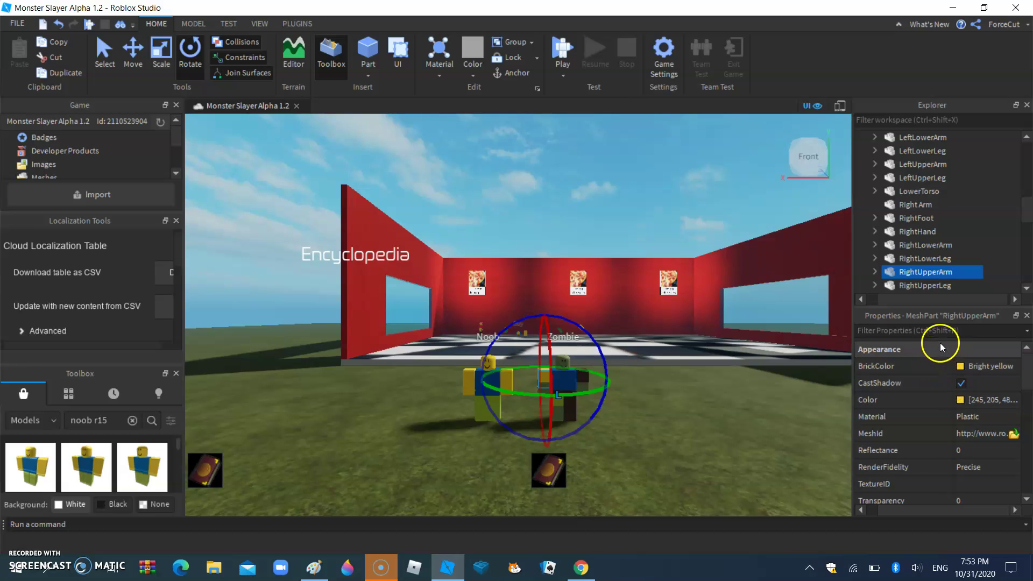
click(960, 367)
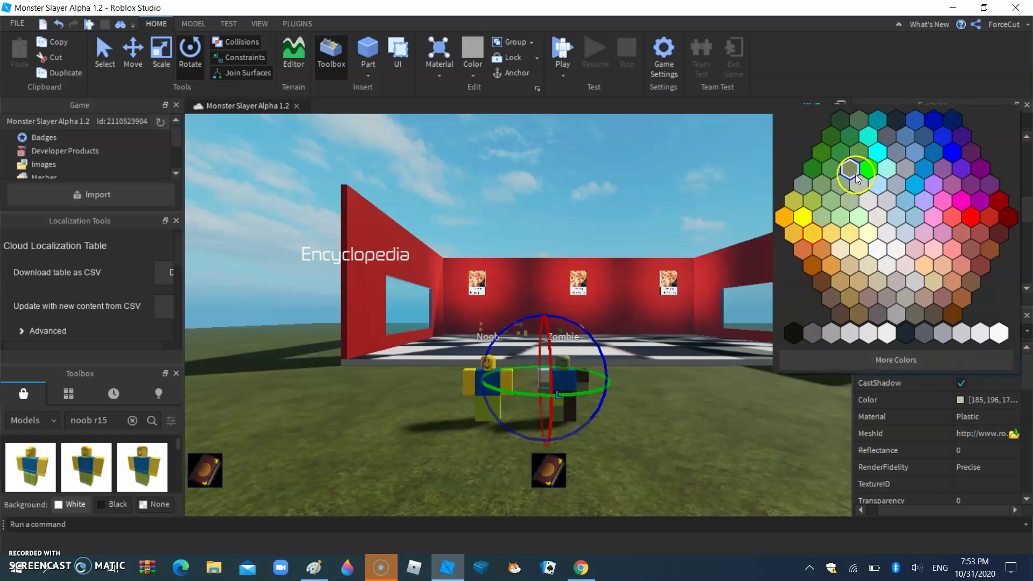
click(856, 176)
Set the BrickColor of the Zombie's RightUpperLeg to Dirt brown and select its Torso.
click(923, 286)
click(945, 371)
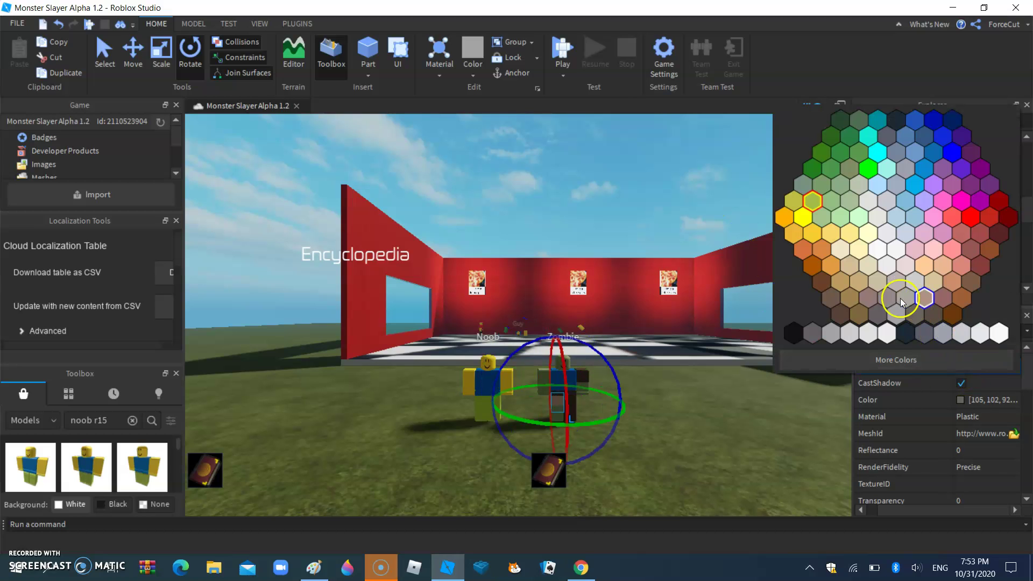
click(847, 317)
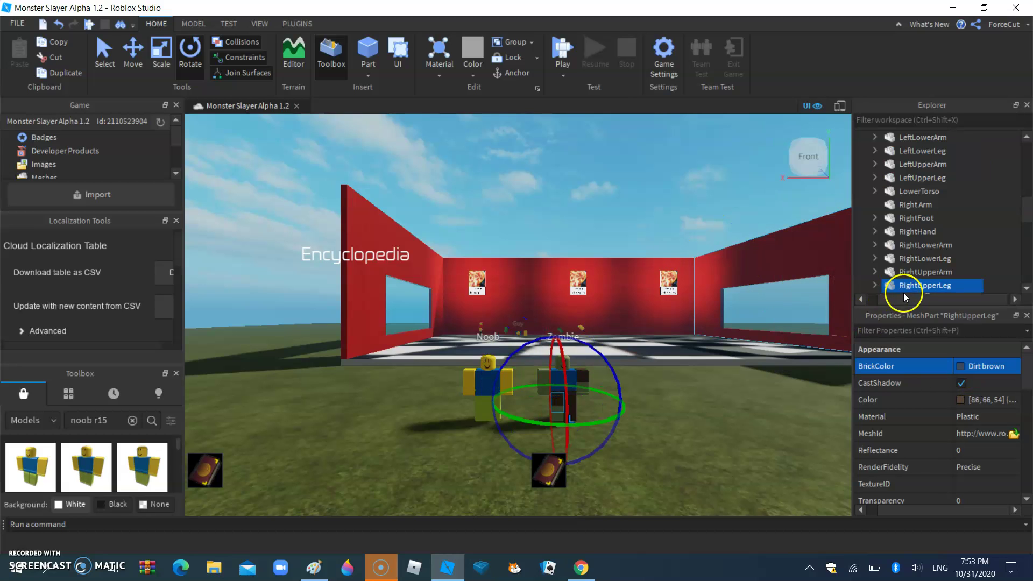
drag(1027, 211, 1025, 224)
click(909, 205)
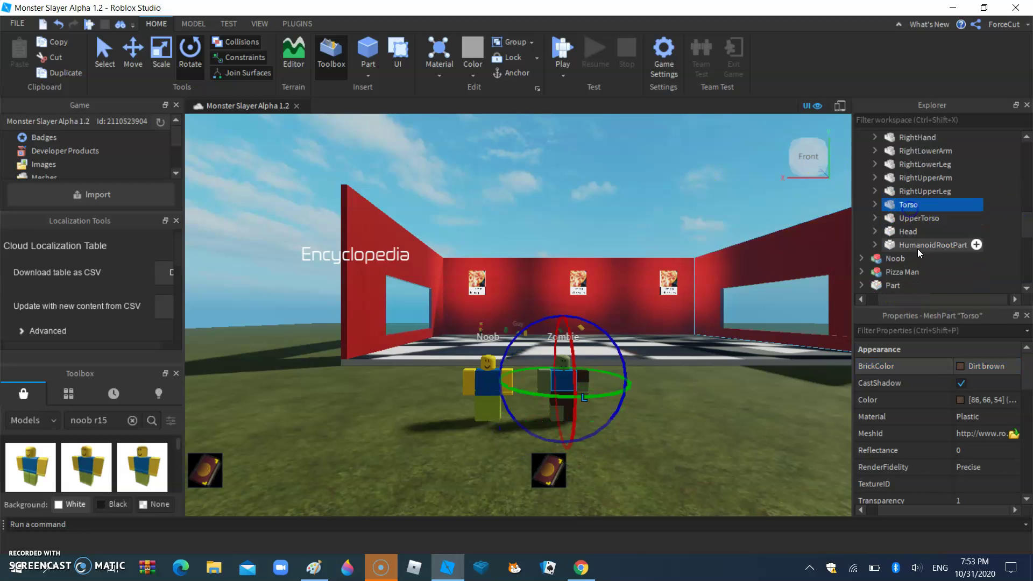
click(958, 366)
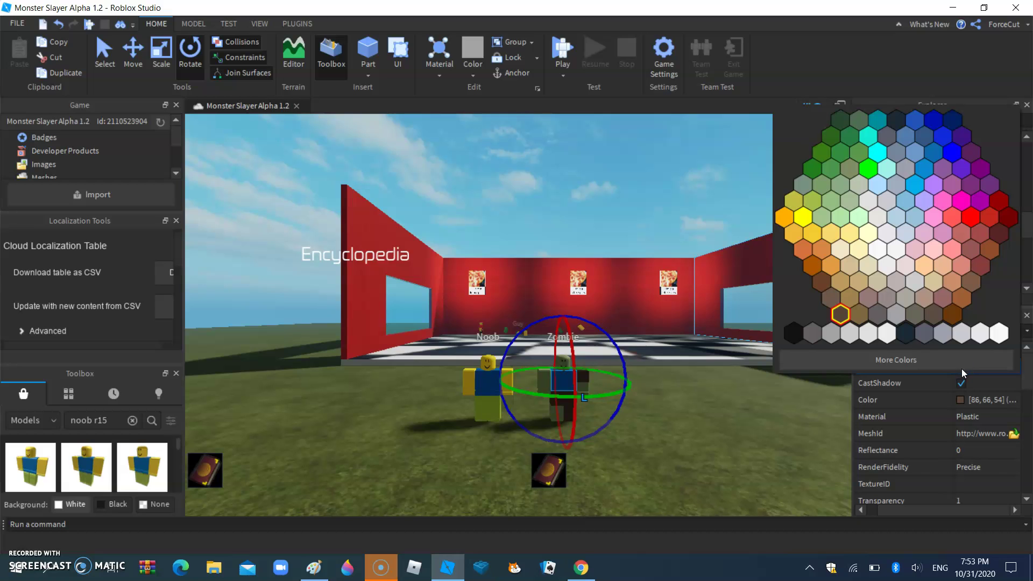
click(961, 368)
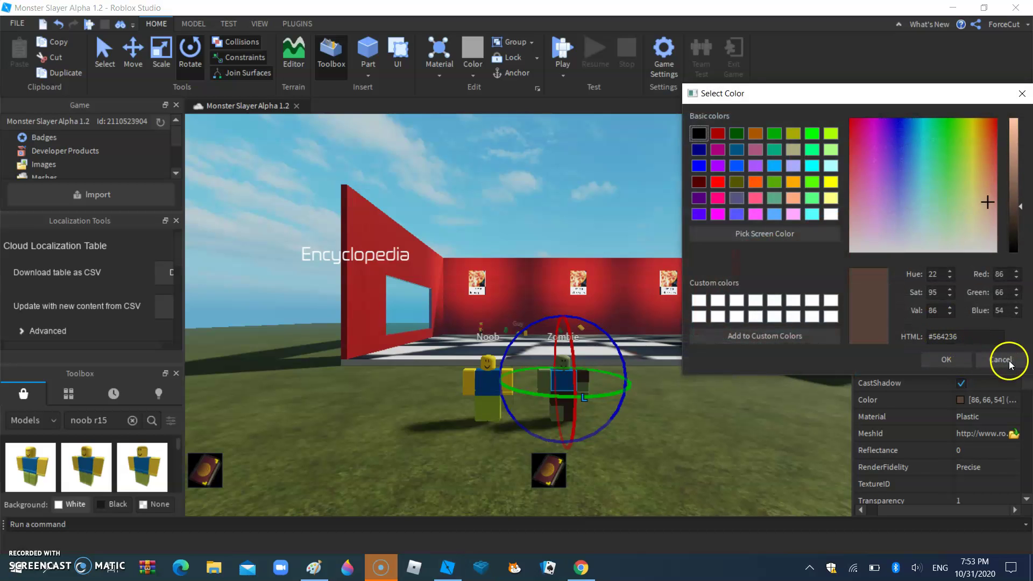
click(1009, 364)
Set the BrickColor of the Zombie's Torso and UpperTorso to Dirt brown.
click(963, 362)
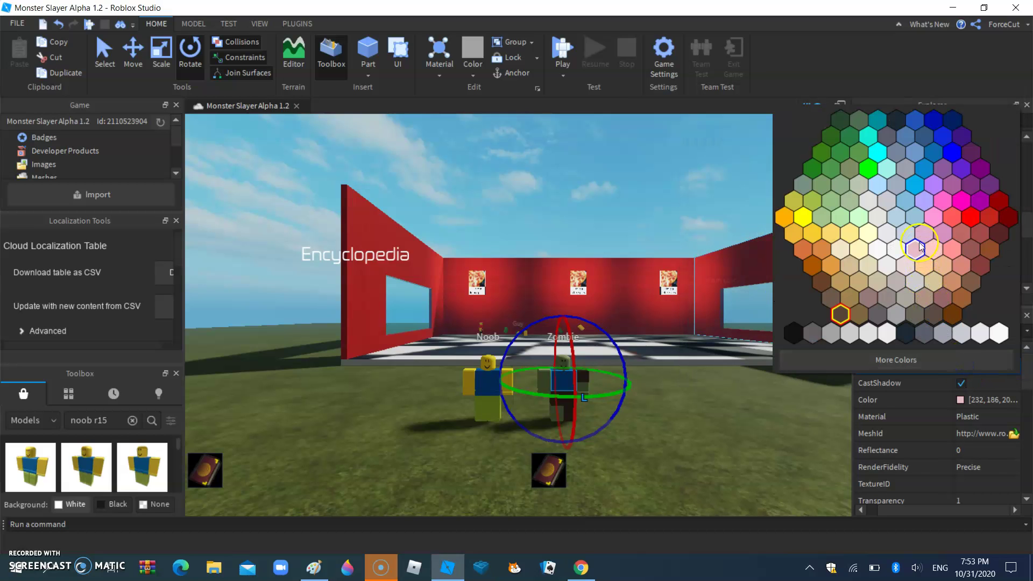
click(838, 319)
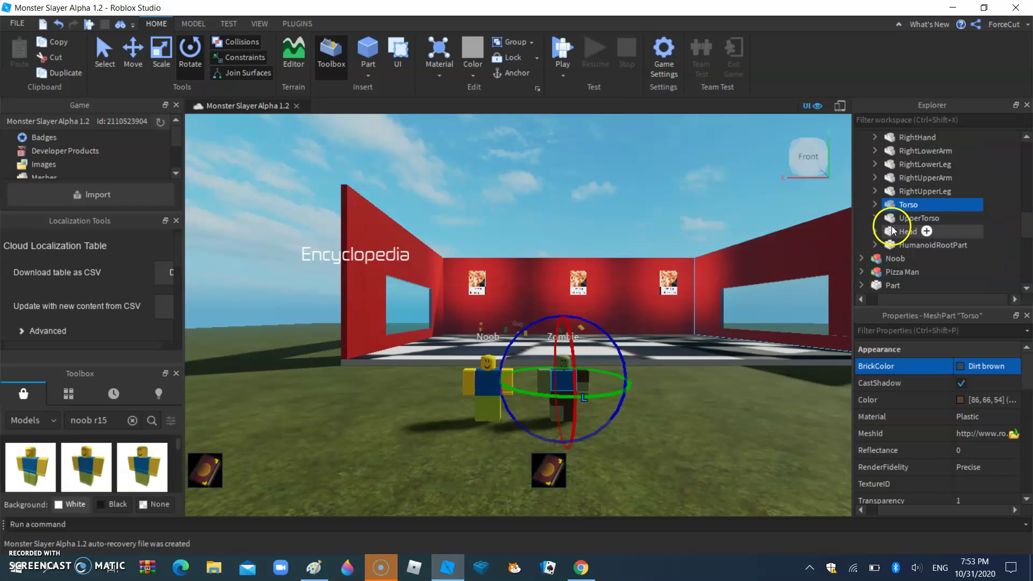
click(915, 218)
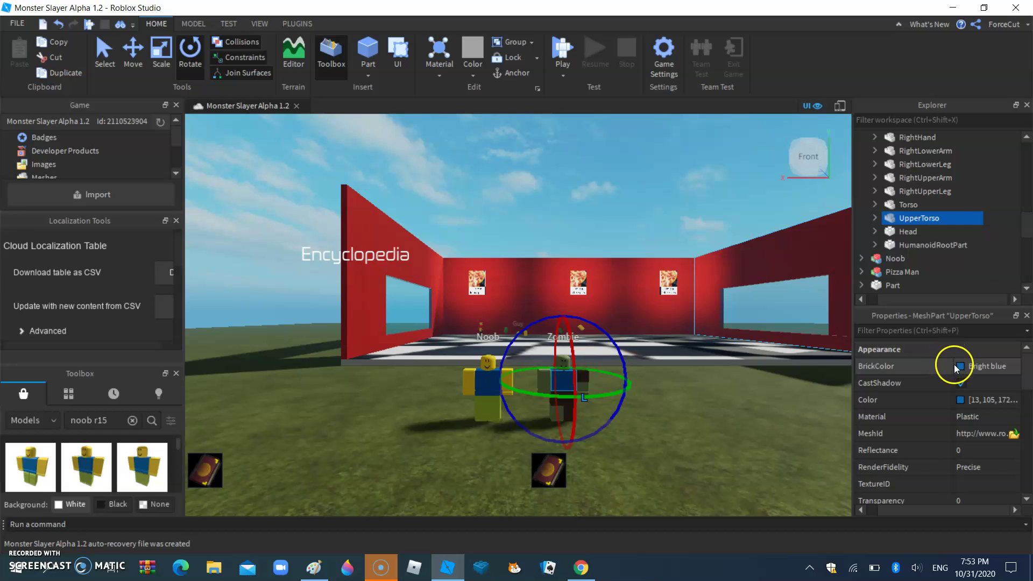
click(955, 365)
click(839, 316)
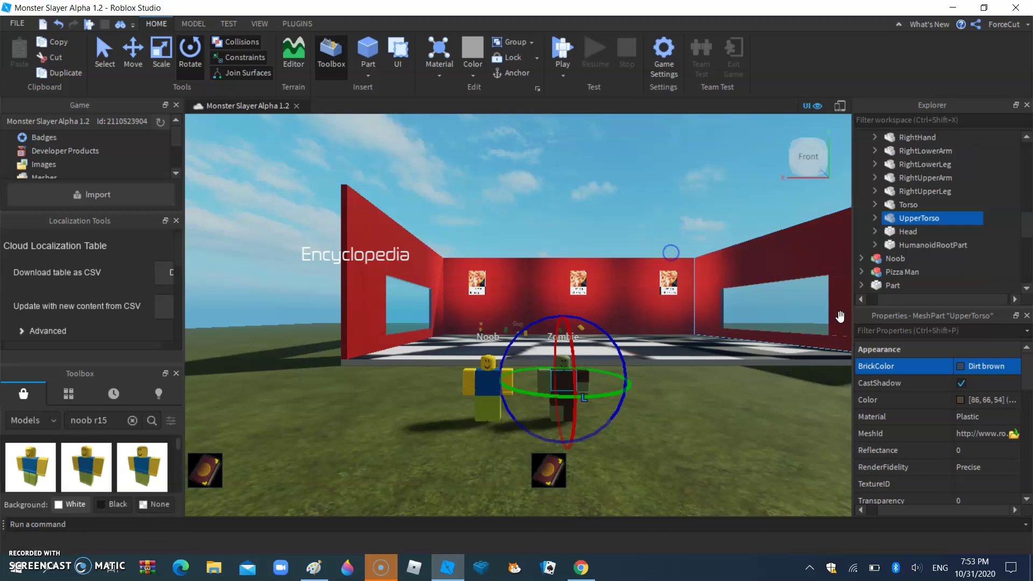
Set the BrickColor of the Zombie's HumanoidRootPart to Dirt brown.
click(904, 232)
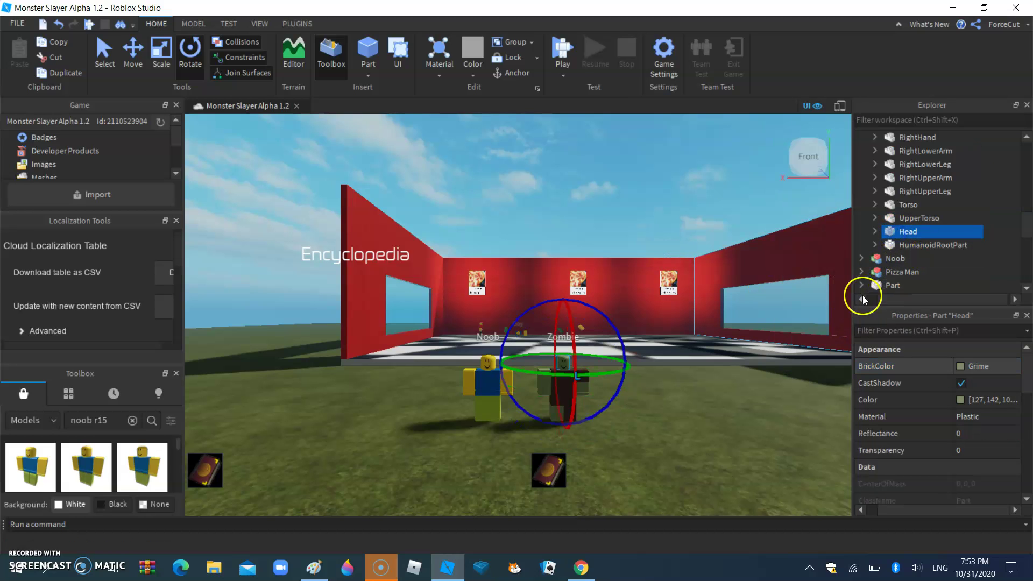
click(892, 244)
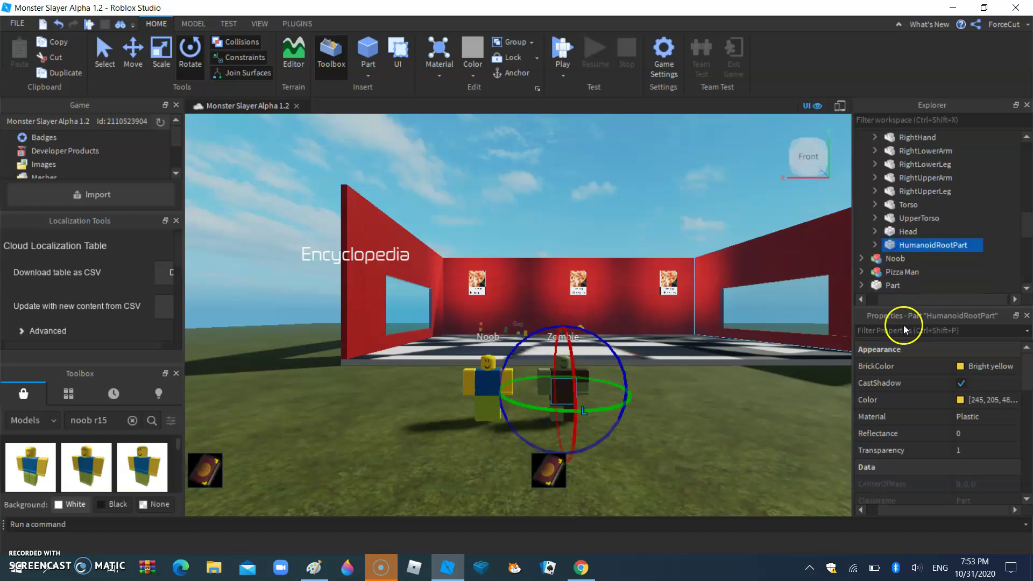
click(952, 365)
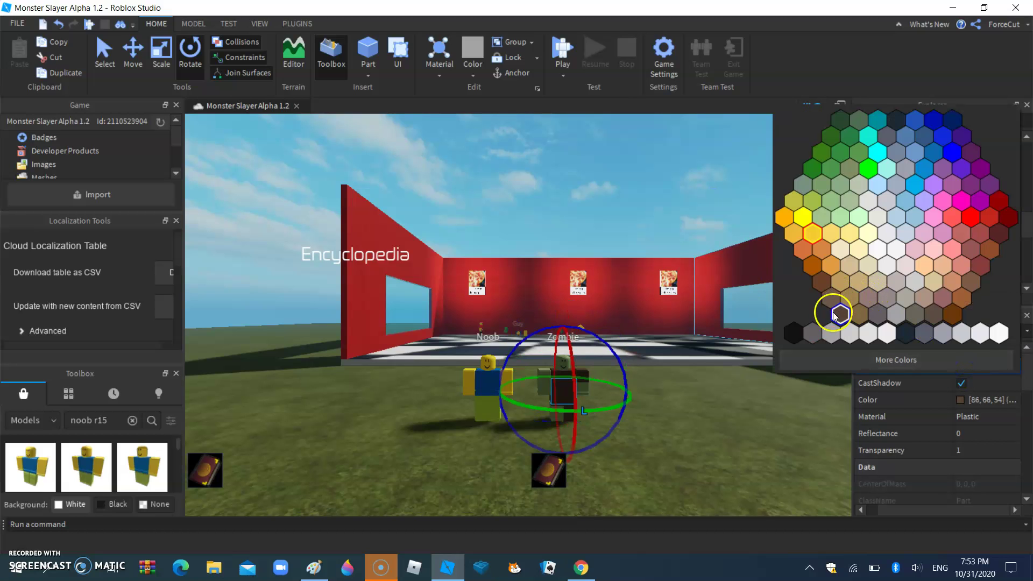
click(838, 315)
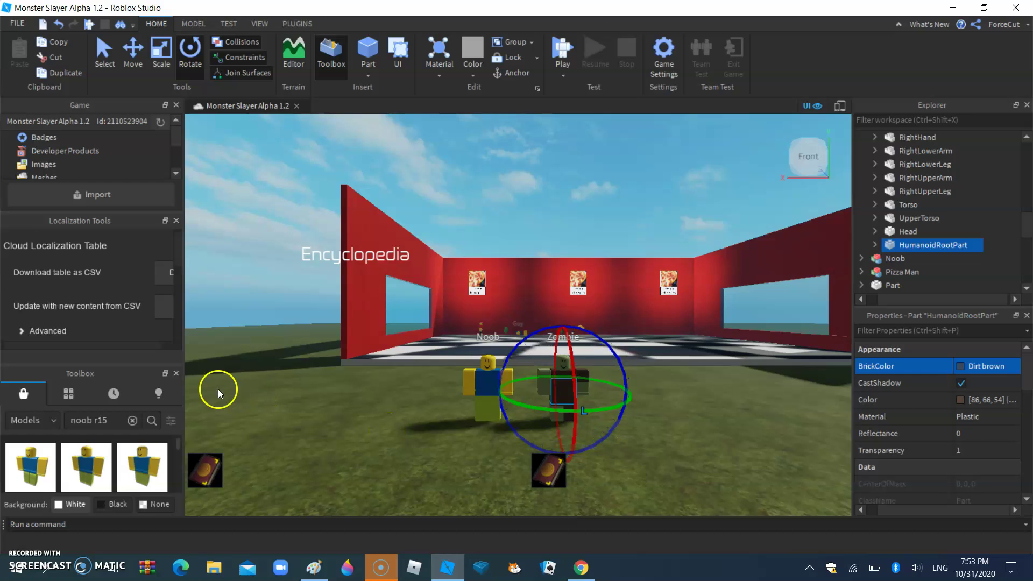
Switch to Paint, append "now lets go replace the zombie's face" to the second note, and return to Roblox Studio.
click(313, 567)
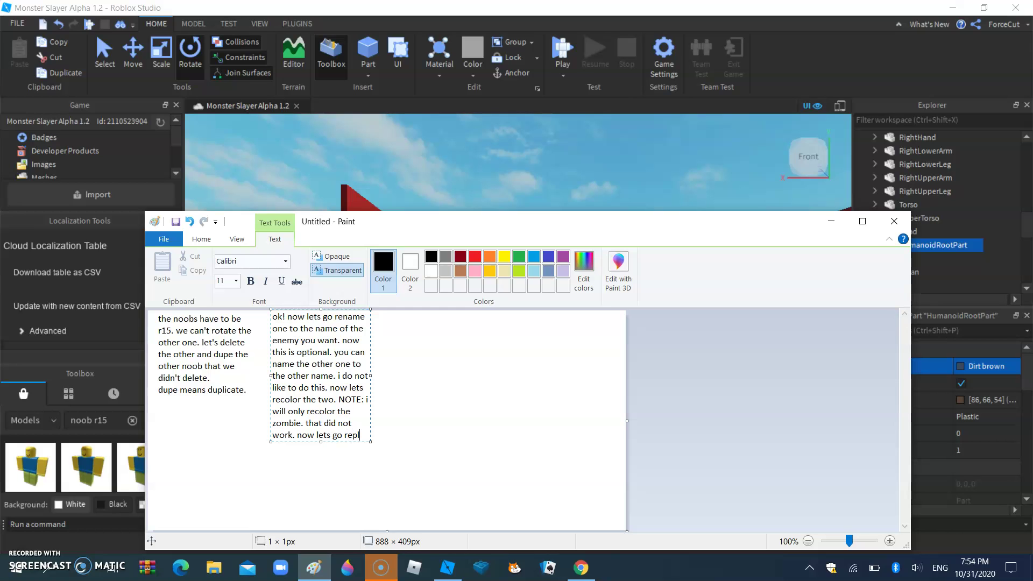
text(e the)
text(e's)
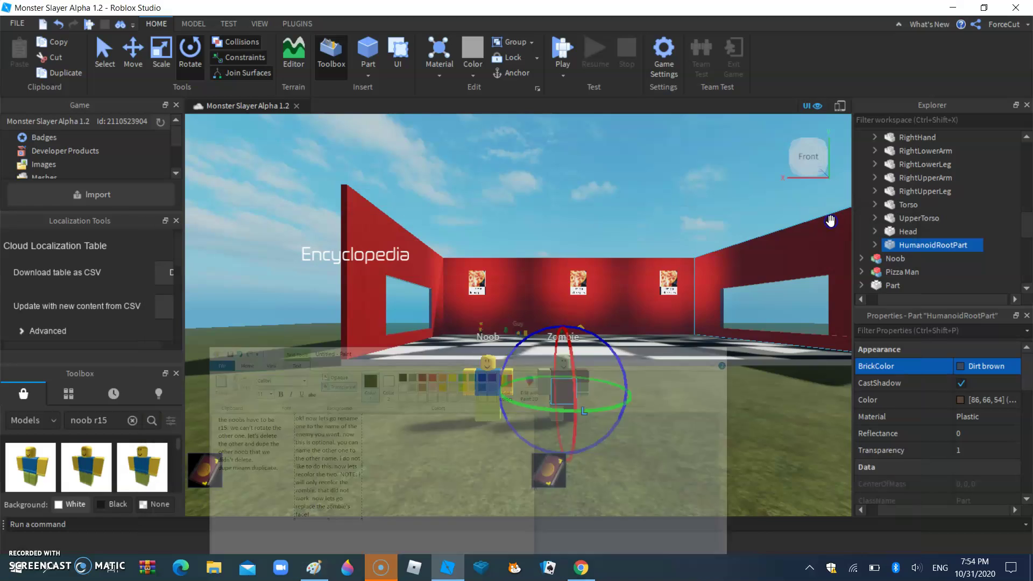
click(831, 221)
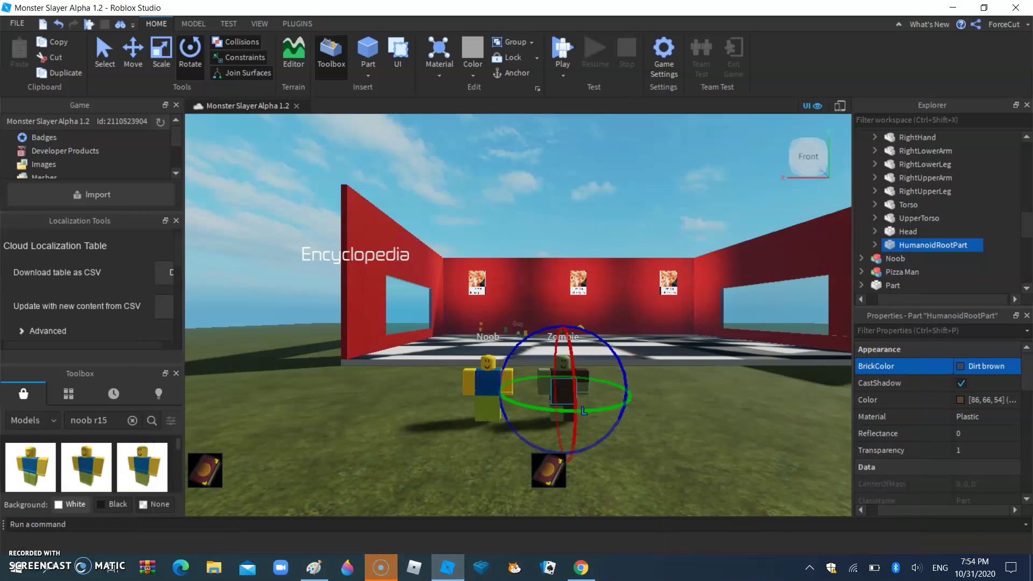
Switch the Toolbox category from models to Images and search for "zombie face".
click(47, 421)
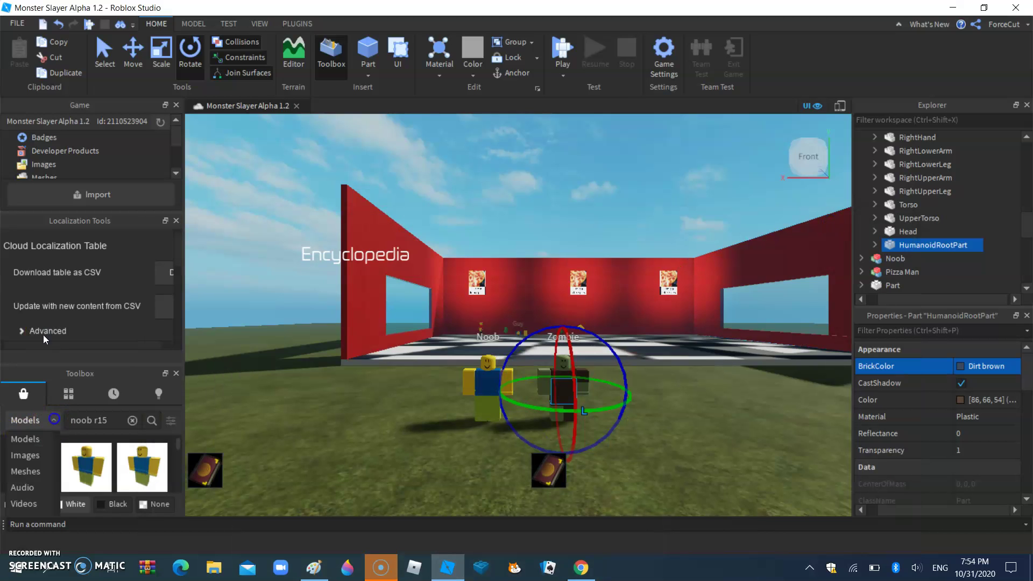
click(45, 455)
click(127, 421)
text(z)
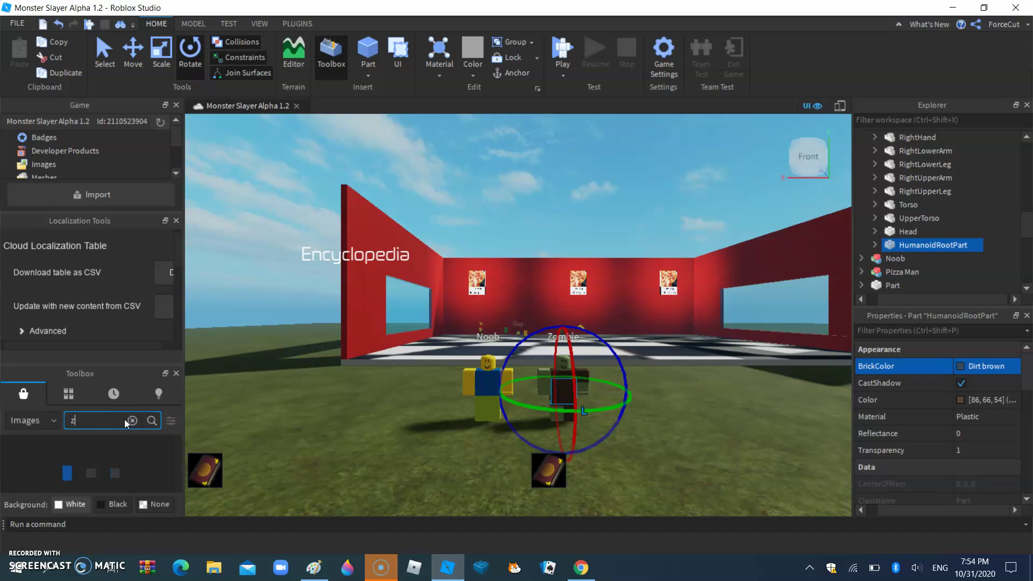
text(ombi)
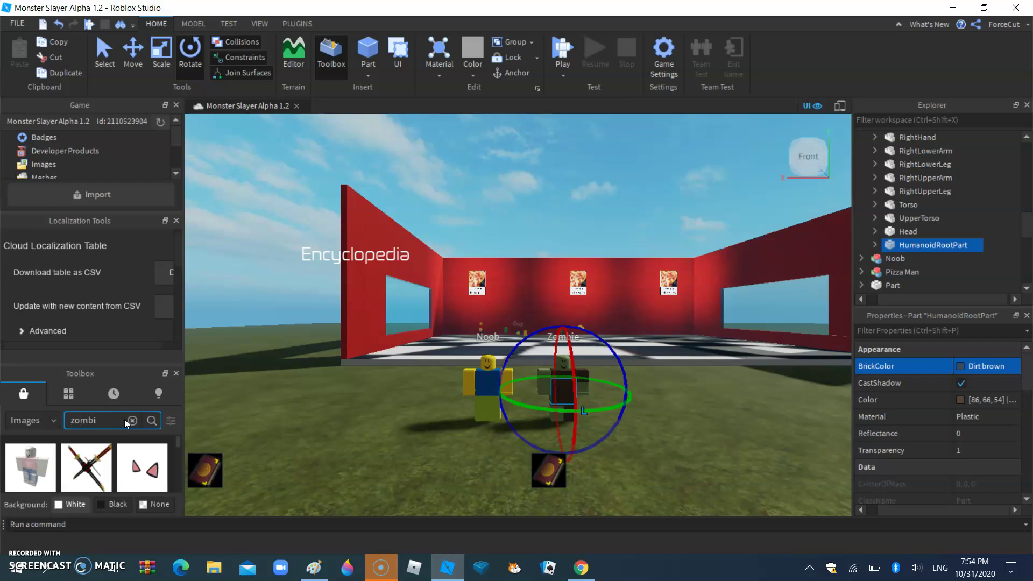
text(e face)
key(Return)
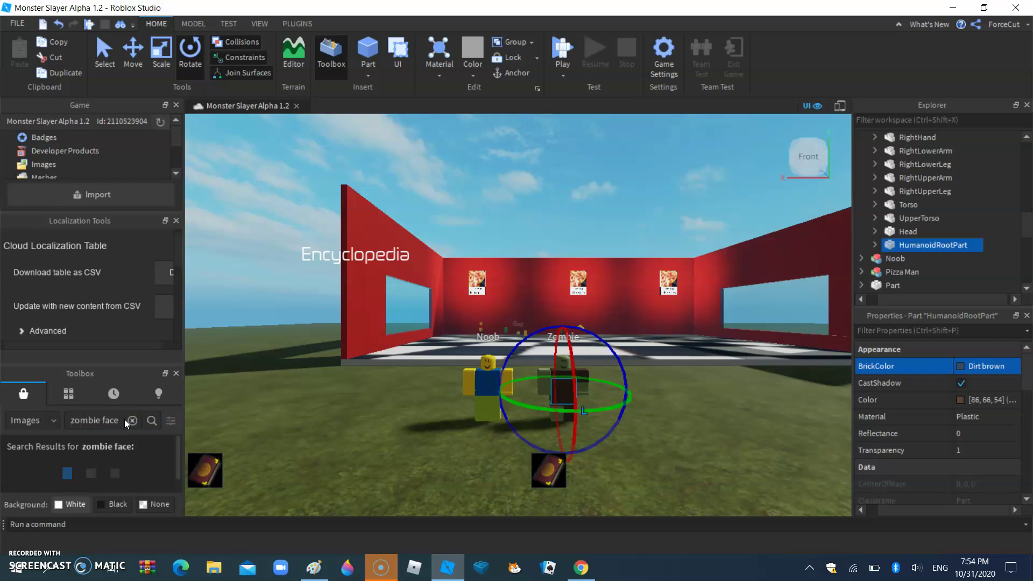
Delete the existing face decal from the Zombie's Head.
click(874, 232)
scroll(925, 226, down, 2)
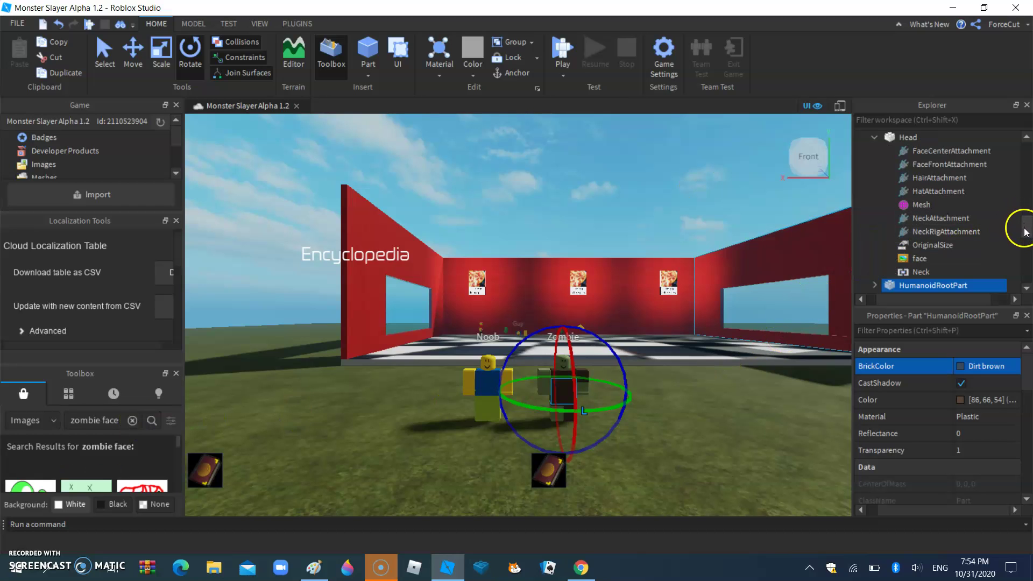
scroll(1025, 226, up, 2)
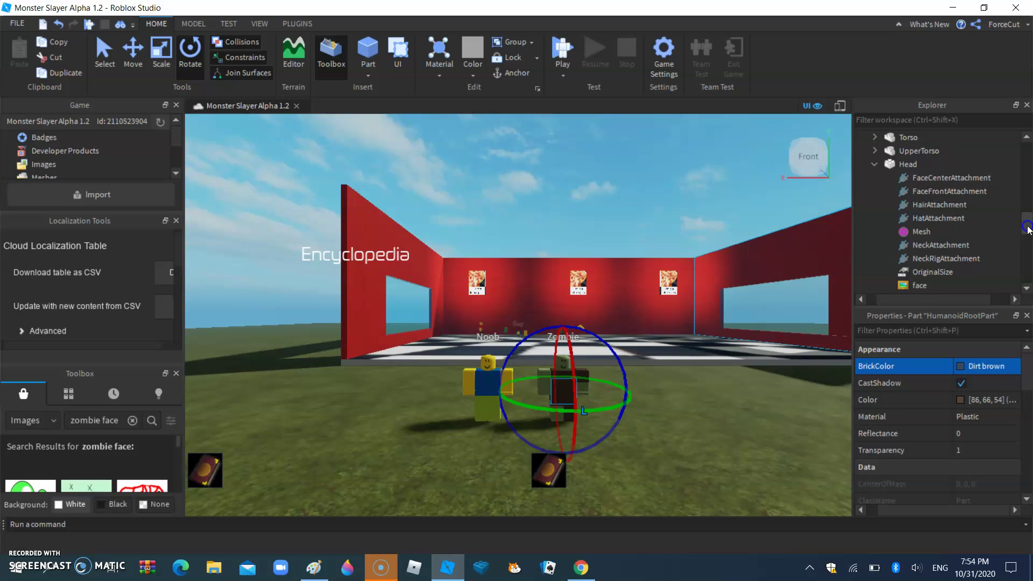
click(919, 285)
right_click(920, 285)
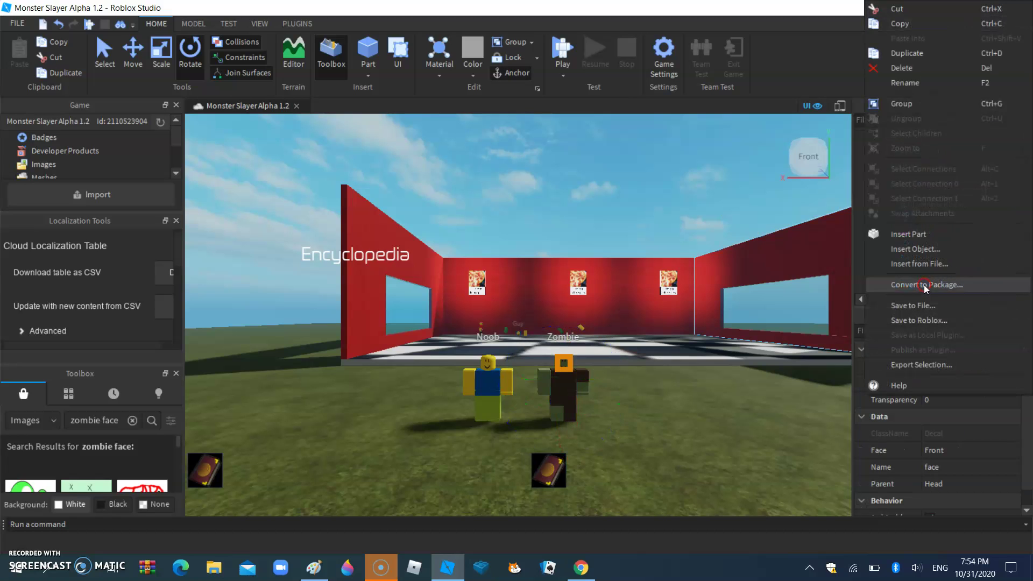
click(906, 71)
Apply the "zombie face" image with the jagged-toothed mouth to the front of the Zombie's Head.
drag(179, 439, 560, 365)
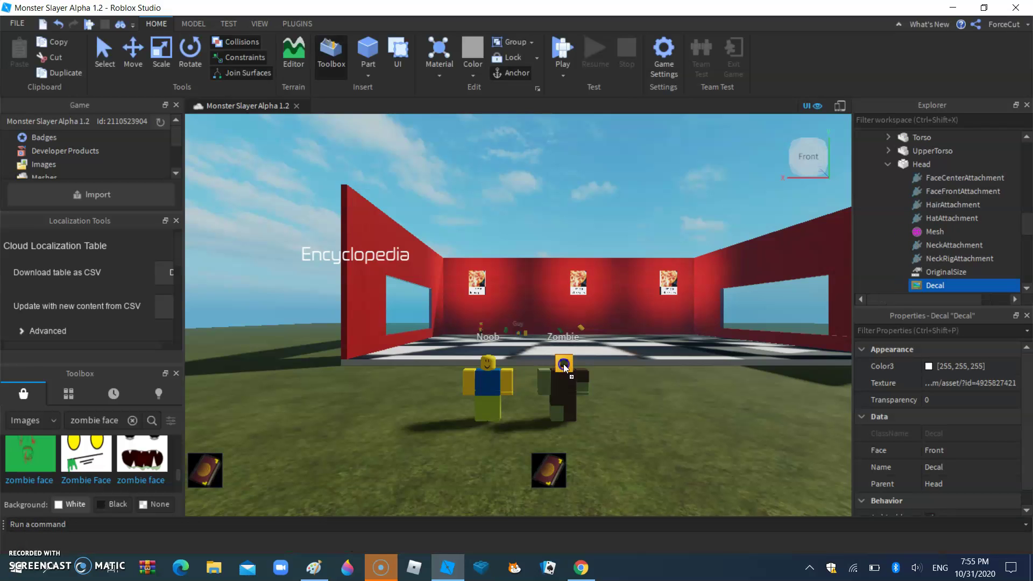
click(529, 207)
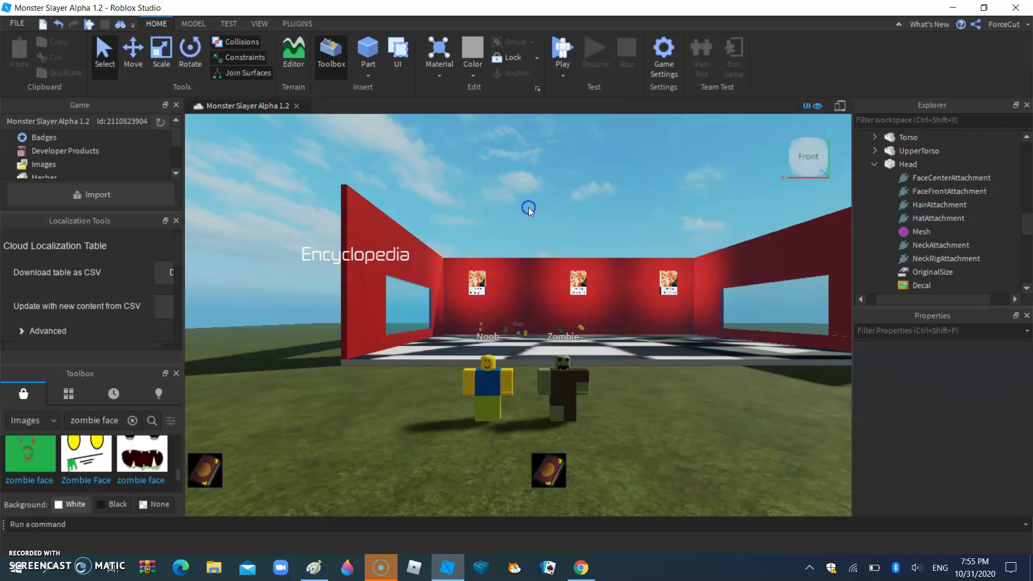
scroll(528, 208, up, 3)
click(330, 217)
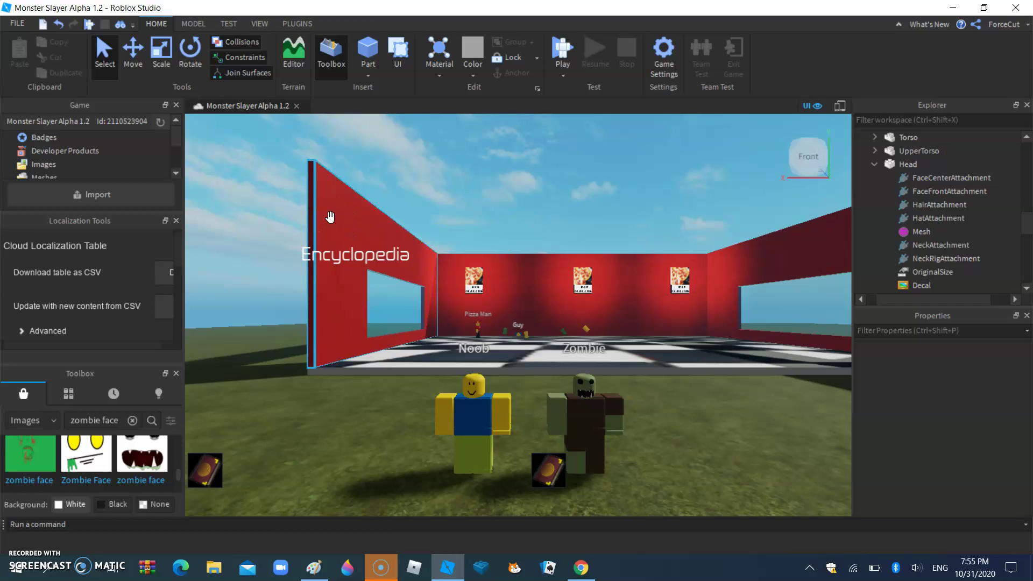
Switch to Paint, append "looks good!" to the second note, and return to Roblox Studio.
click(357, 461)
click(312, 565)
click(314, 569)
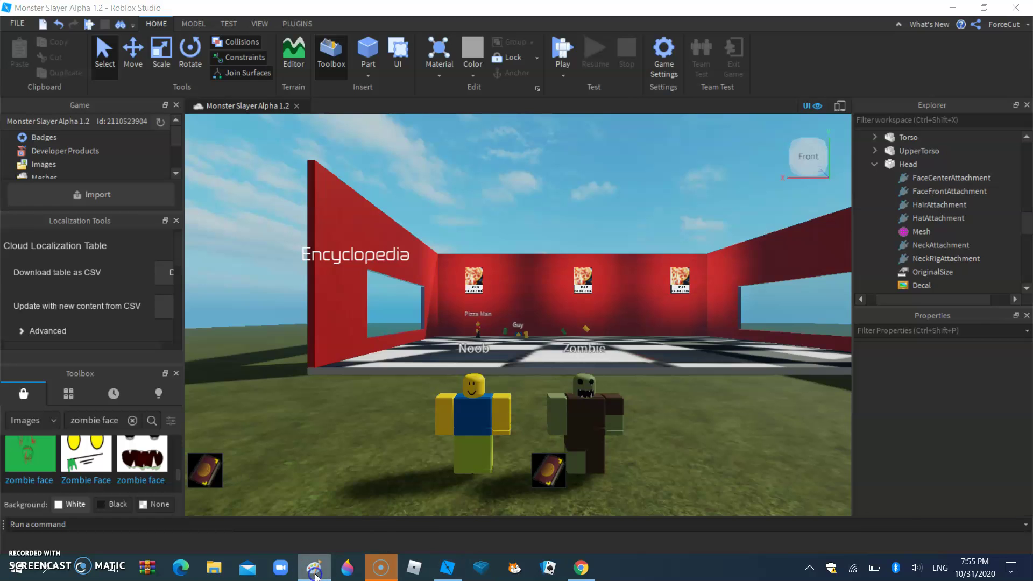
click(313, 492)
text(looks good!)
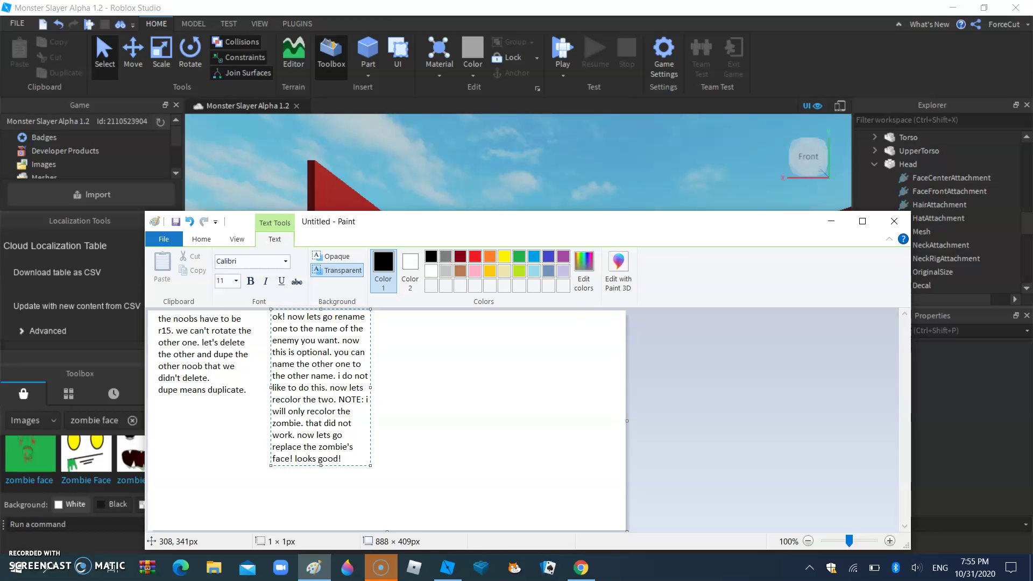
click(829, 224)
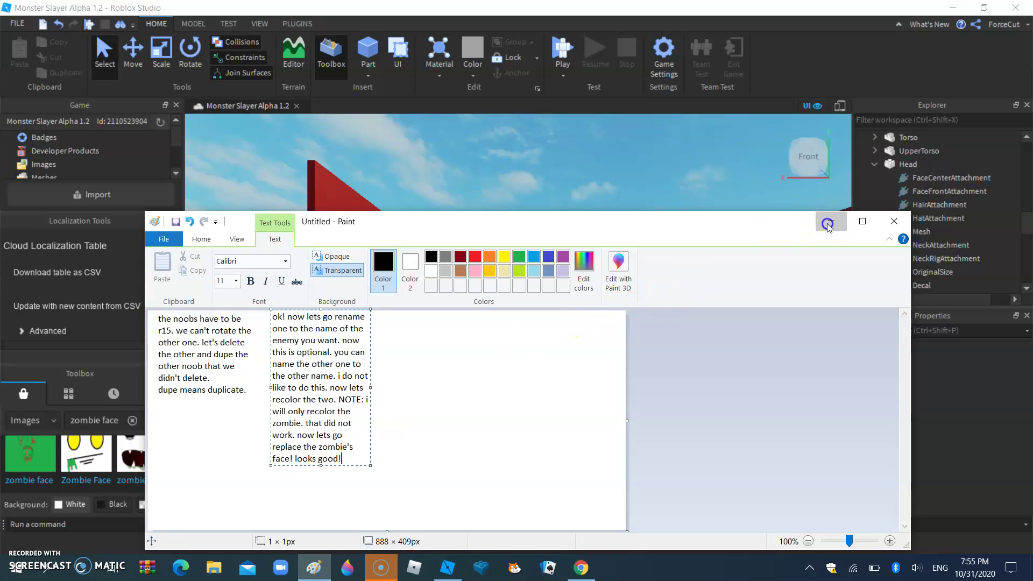
Select the Noob model and search the Toolbox images for "friendly face".
click(469, 414)
click(484, 414)
click(132, 420)
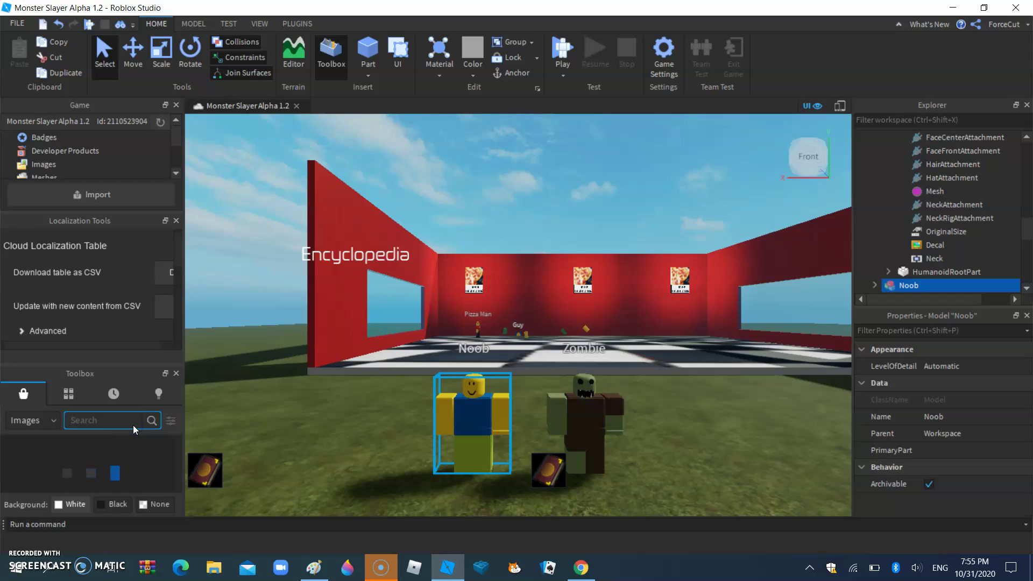
text(friendly face)
key(Return)
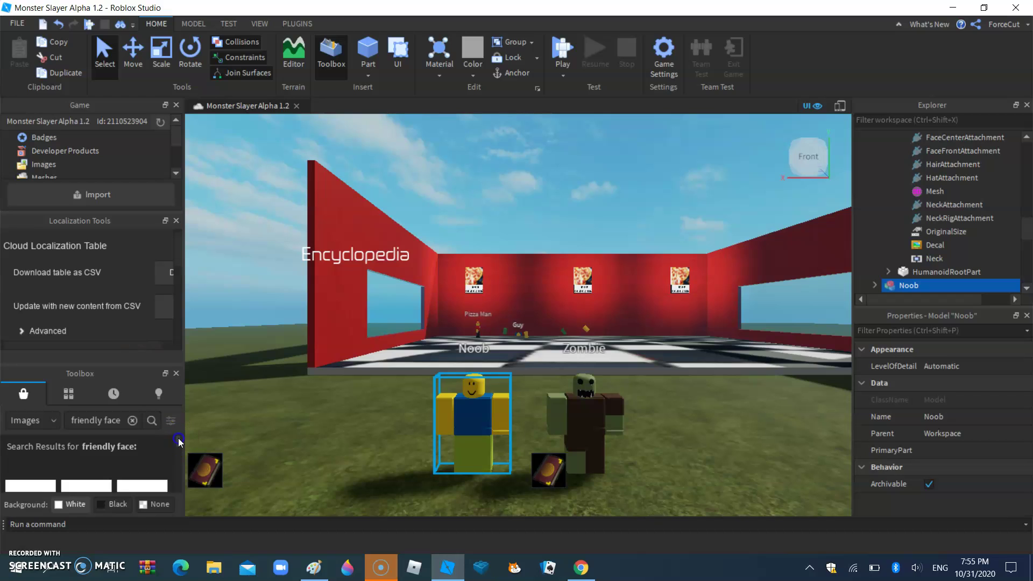
Place the toothless-smile "Friendly Face" image on the Noob's Head and delete its original face decal.
drag(179, 441, 183, 445)
drag(87, 452, 472, 390)
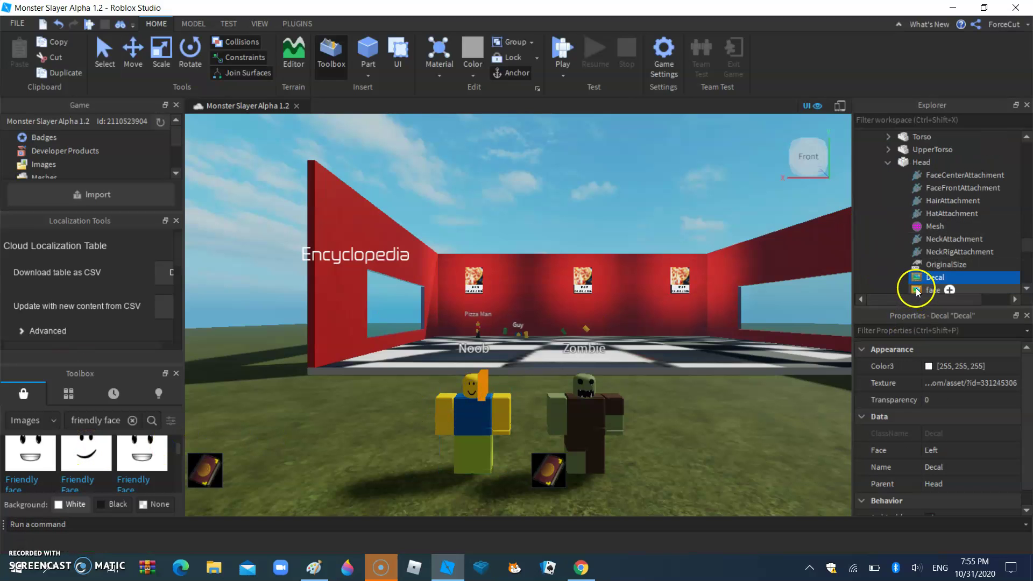
right_click(916, 288)
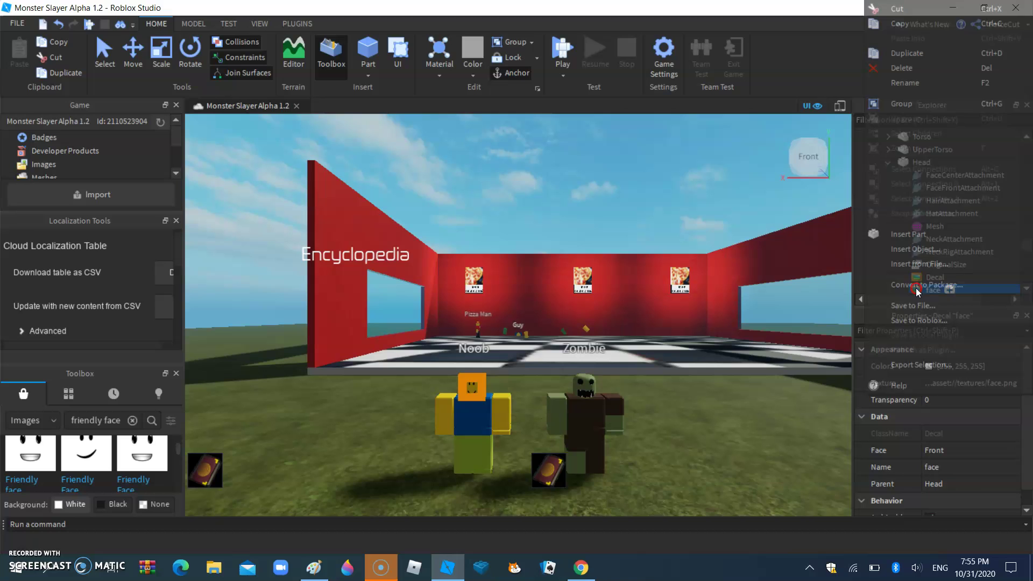
click(907, 69)
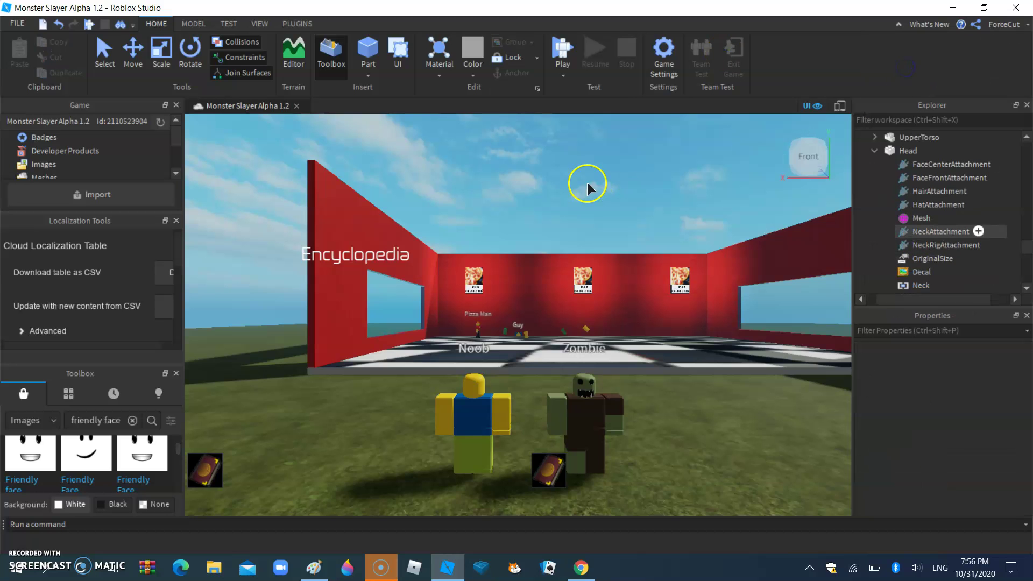
Delete the decal on the side of the Noob's Head and apply the "Friendly Face" image to the Head's front.
right_click(910, 276)
click(907, 69)
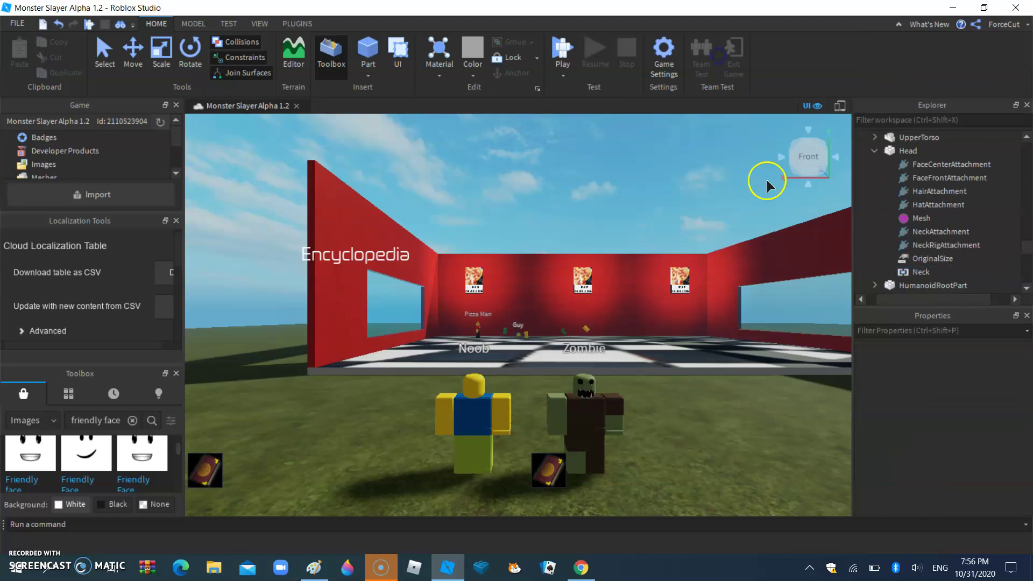
drag(93, 447, 472, 386)
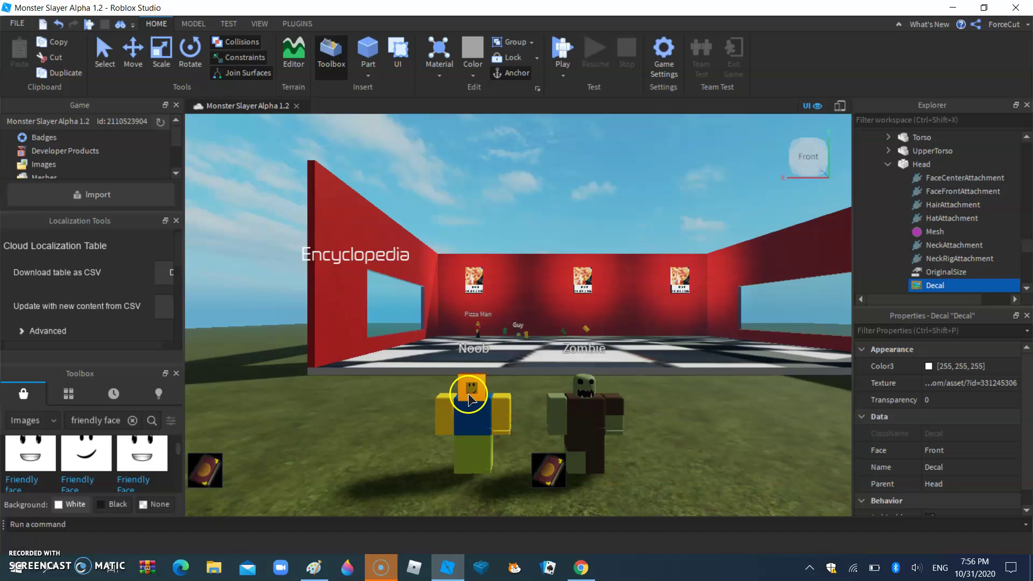
click(466, 196)
Search the Toolbox images for "shiny eyes face", examine the available faces, and clear the search.
drag(178, 447, 186, 473)
click(100, 419)
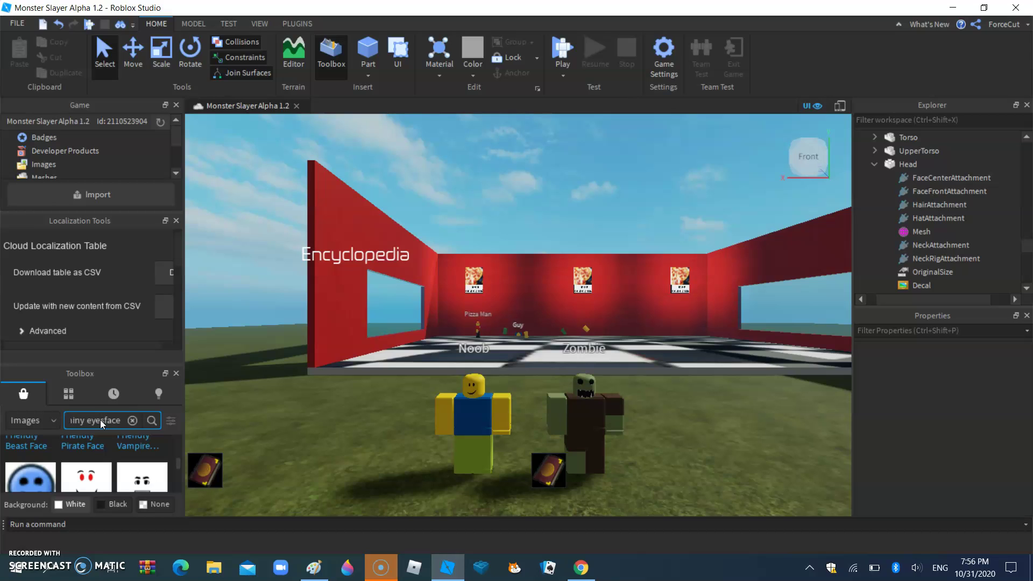
key(Return)
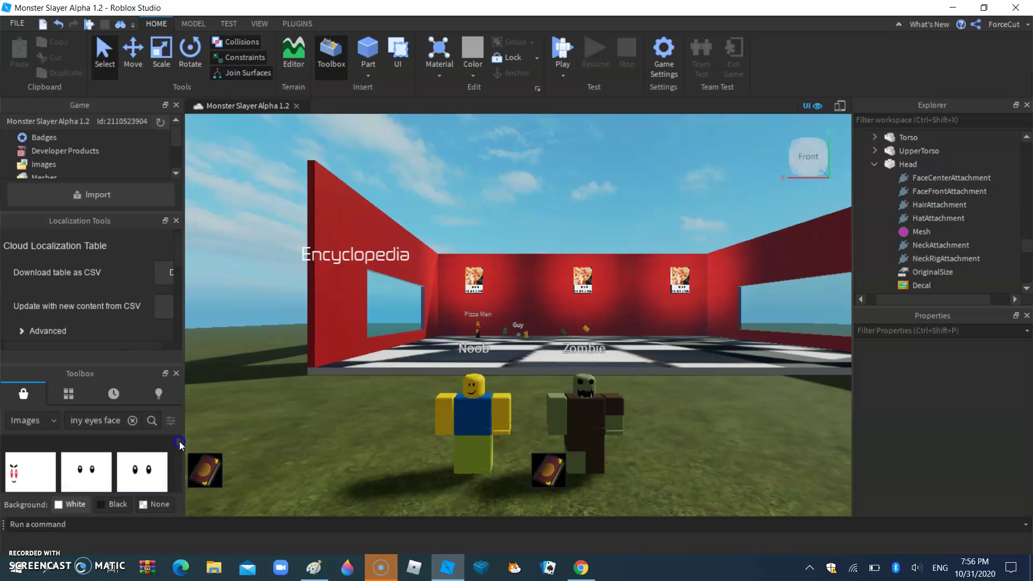
scroll(179, 443, down, 3)
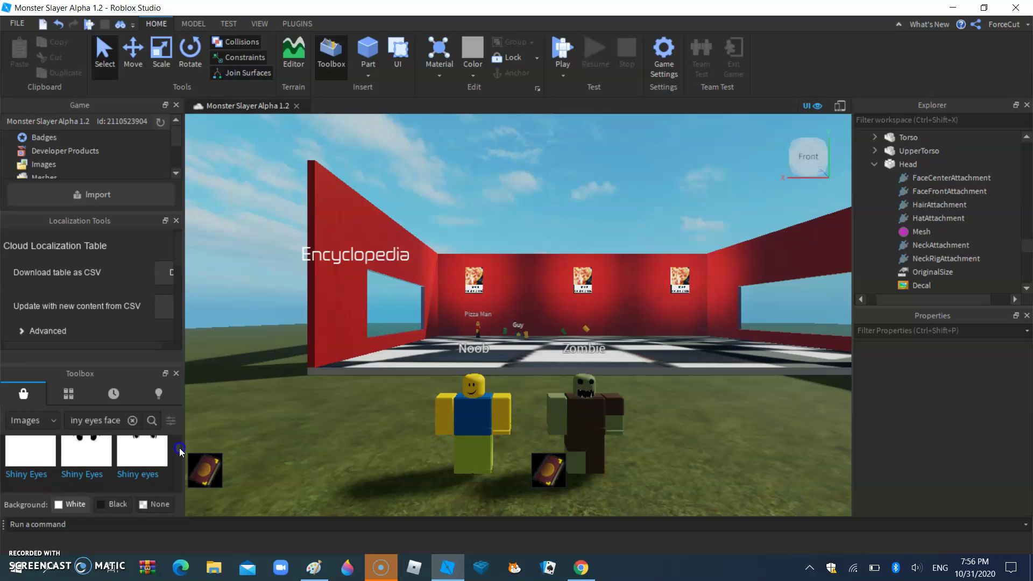
scroll(180, 449, down, 2)
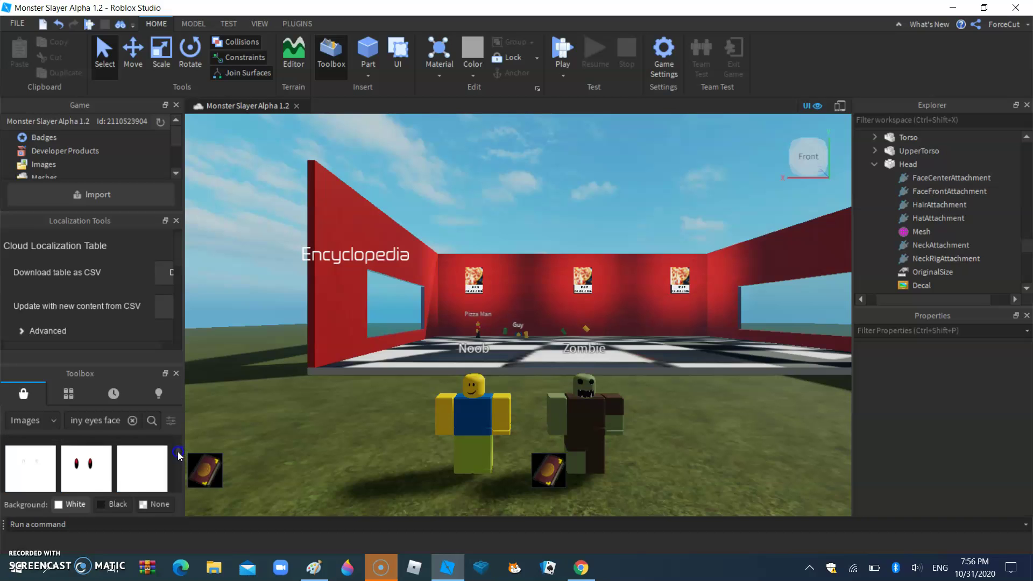
scroll(178, 456, down, 1)
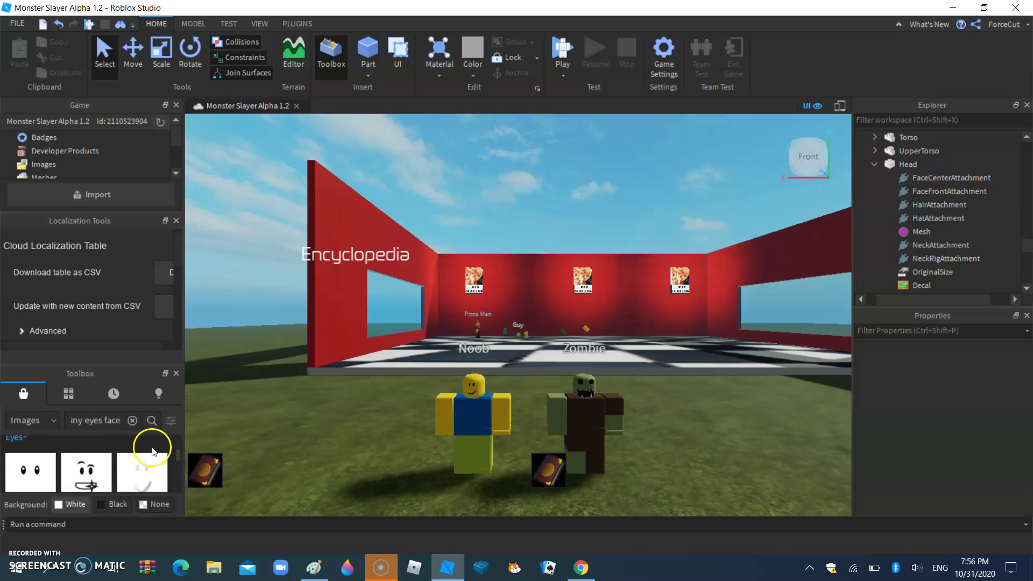
scroll(176, 459, down, 1)
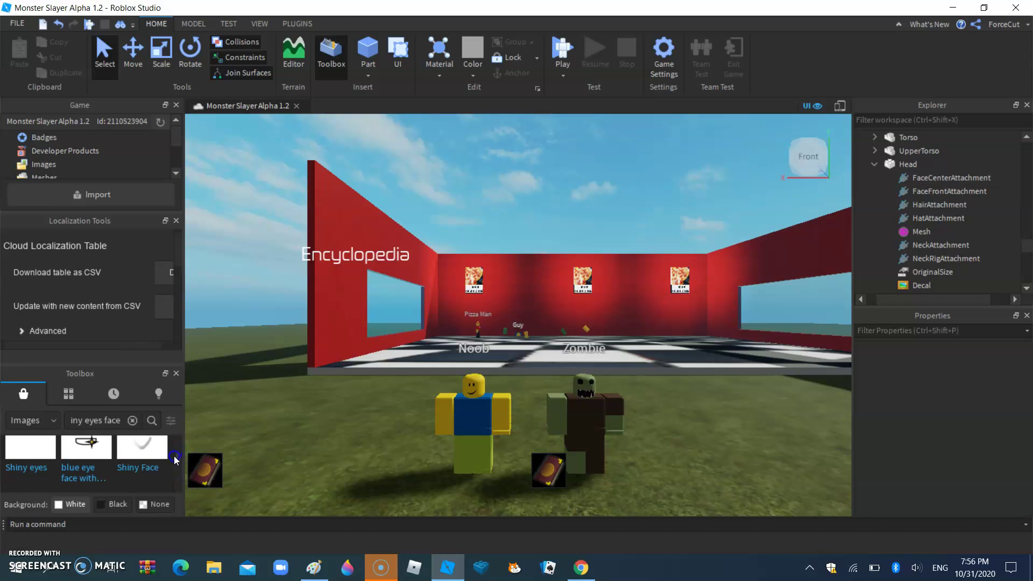
scroll(175, 460, down, 3)
scroll(172, 463, down, 3)
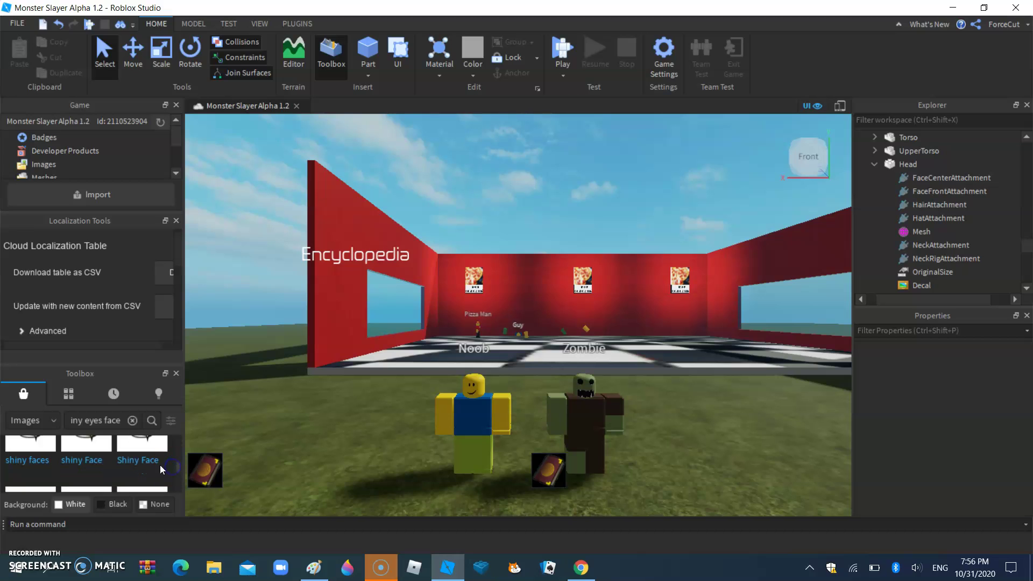
click(133, 420)
Examine the pizza restaurant's interior with its Pizza Man and Guy characters, and return to the Noob and Zombie.
click(474, 433)
click(369, 454)
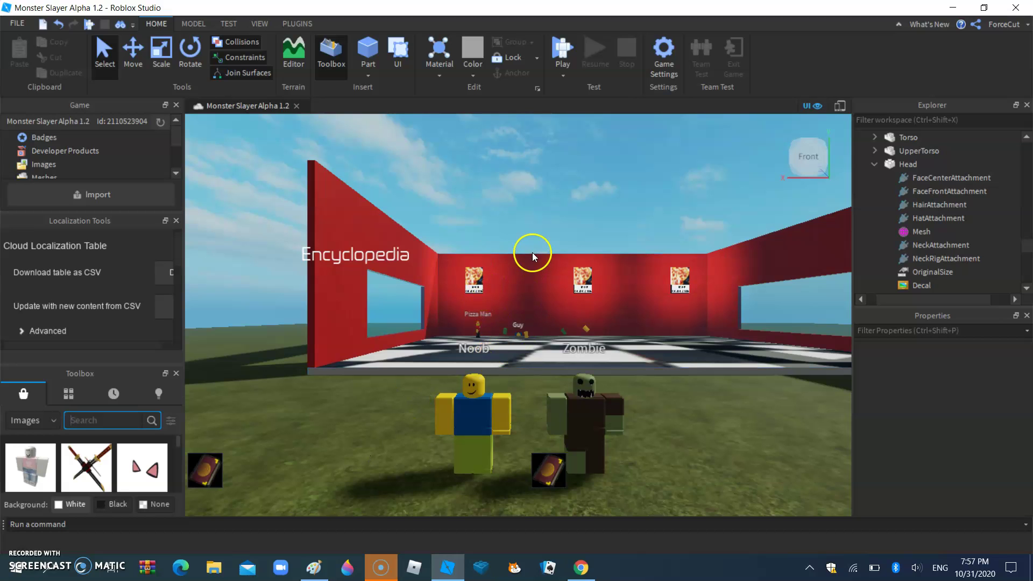
key(w)
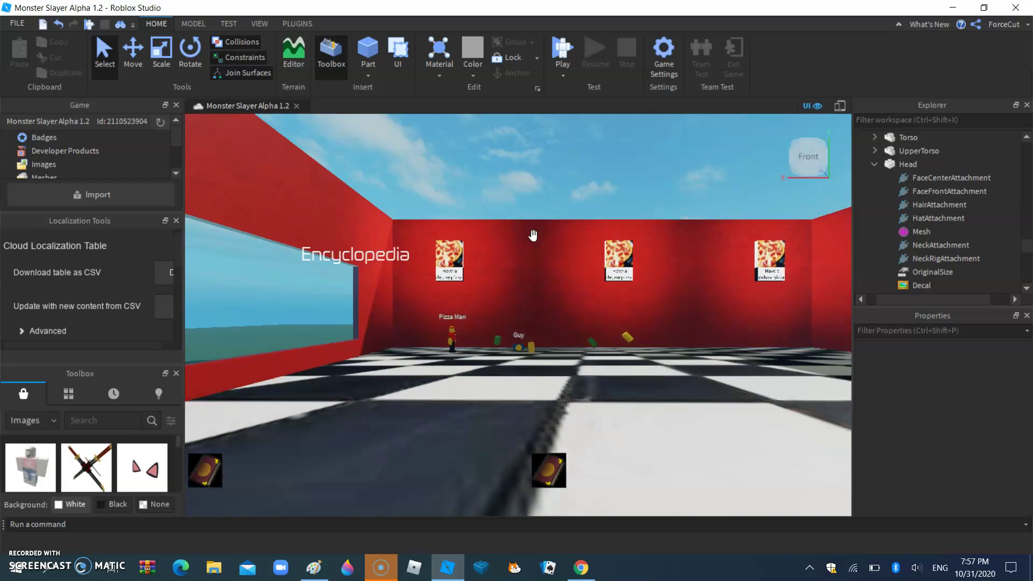
key(s)
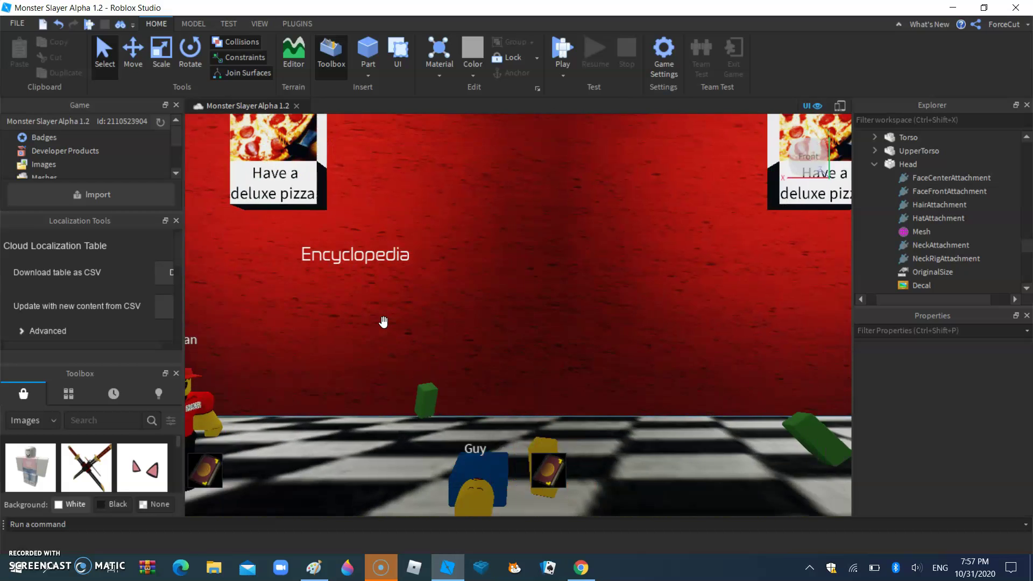
key(a)
key(d)
key(a)
key(s)
key(d)
key(w)
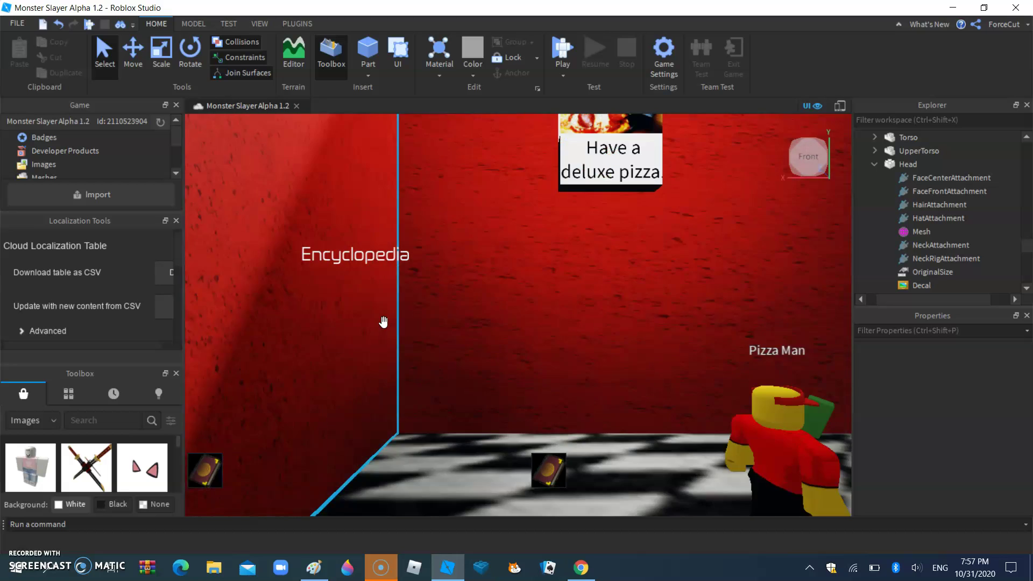
key(d)
key(w)
key(s)
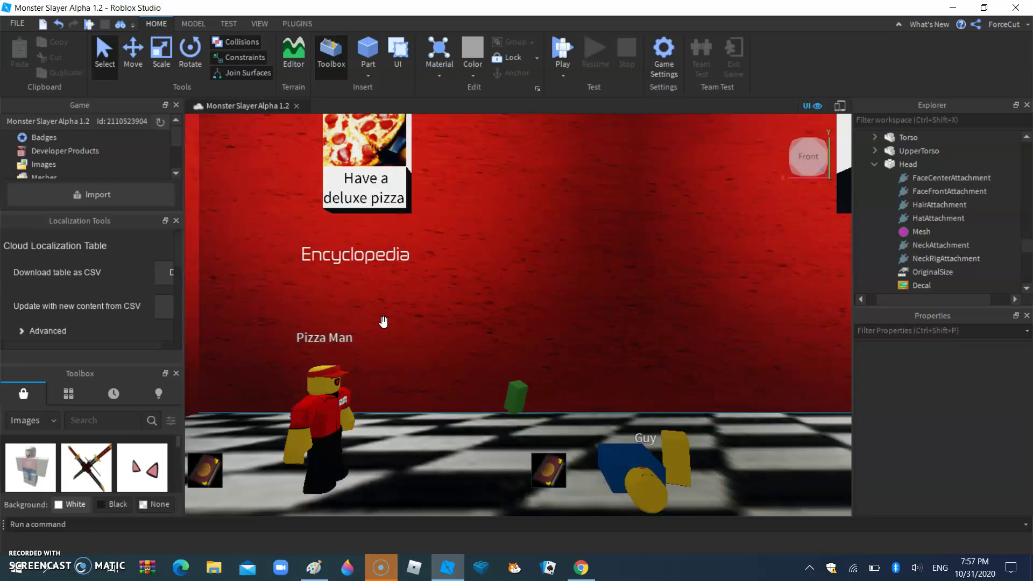
key(s)
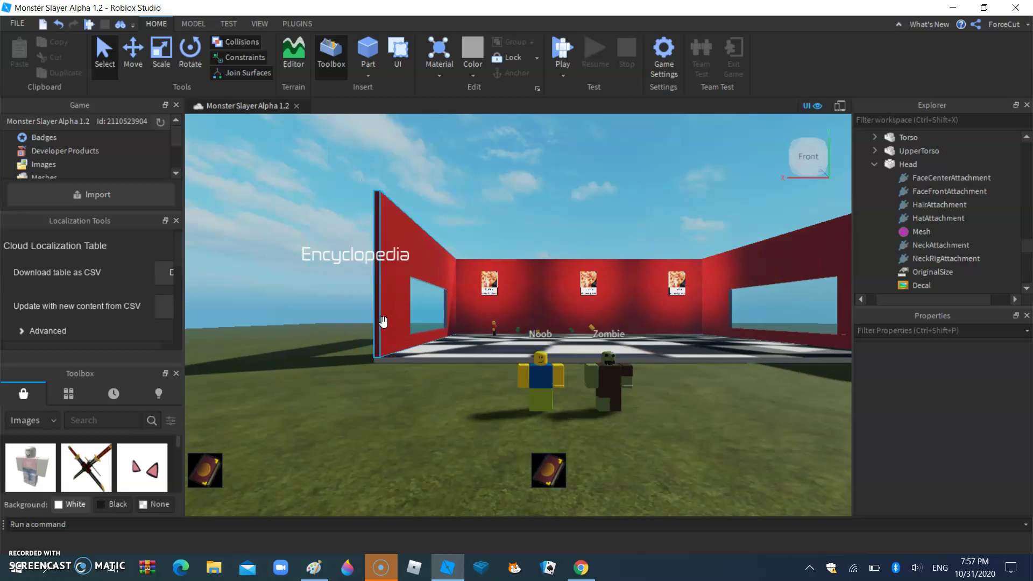
key(a)
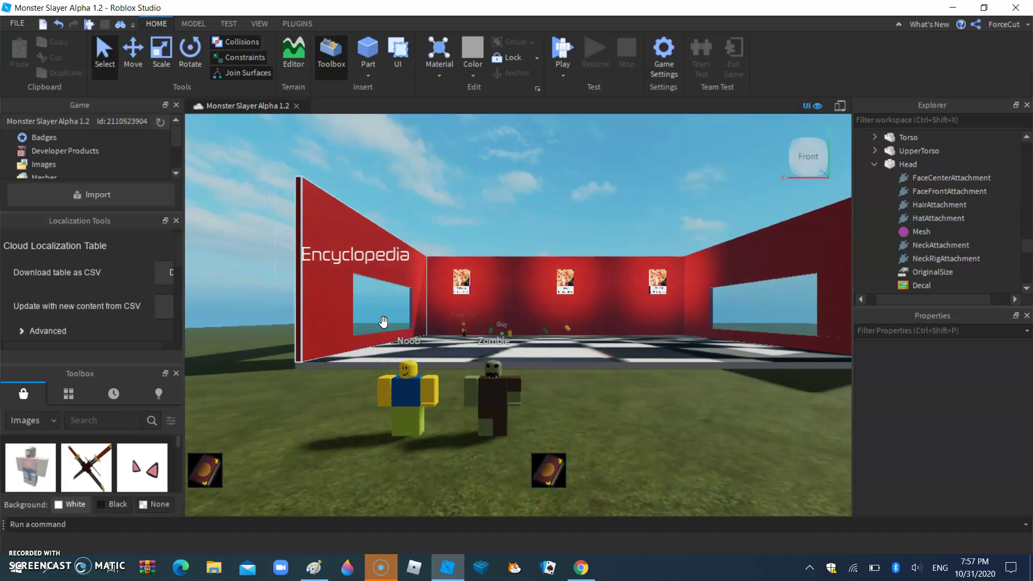
Search the Toolbox images for "default face".
click(386, 329)
click(454, 385)
click(70, 425)
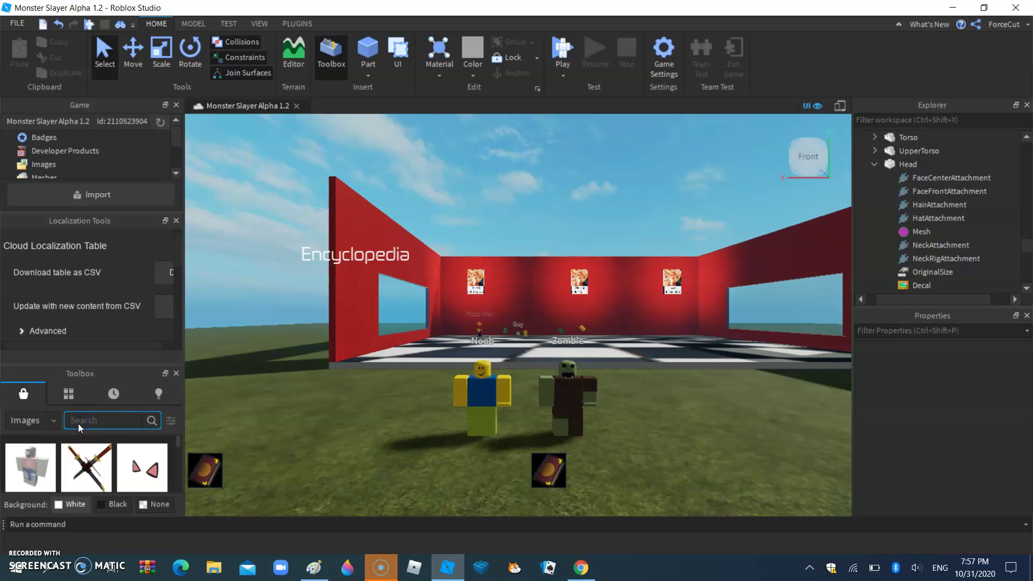
text(f)
key(BackSpace)
key(BackSpace)
text(default face)
key(Return)
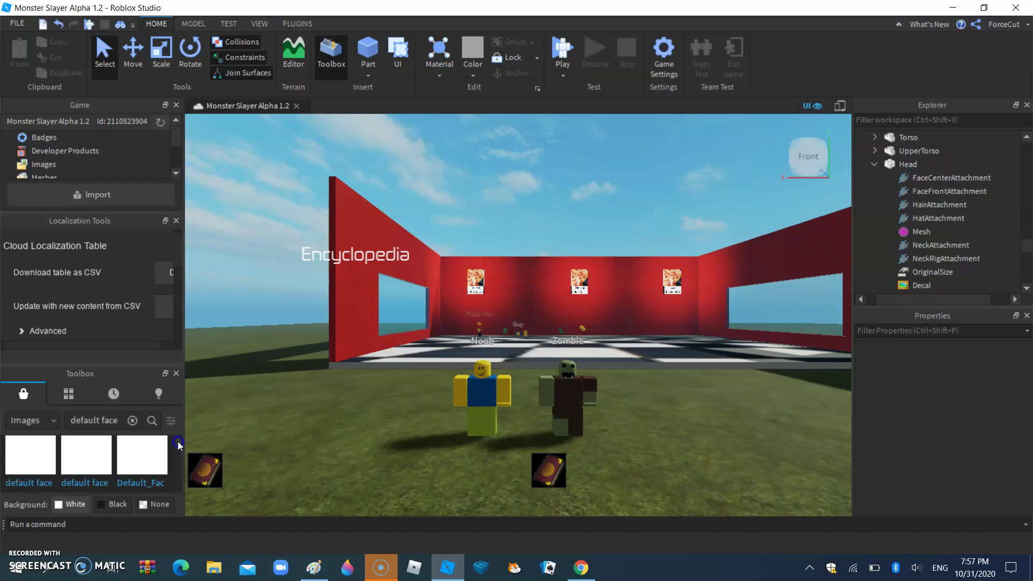
Apply the "ROBLOX Default Face" image to the front of the Noob's Head and delete the Head's previous face decal.
scroll(177, 441, down, 1)
scroll(176, 443, down, 2)
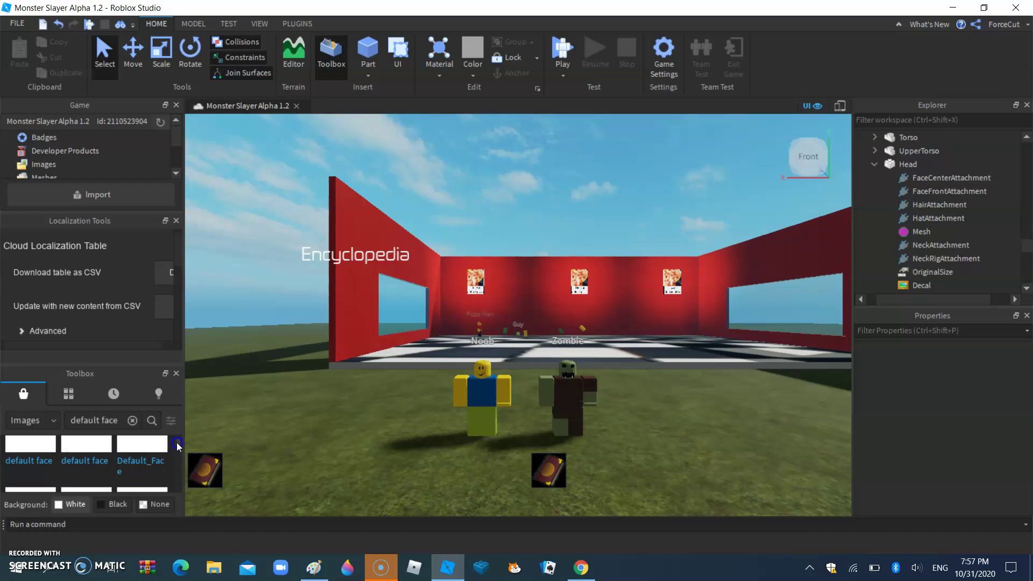
scroll(176, 450, up, 2)
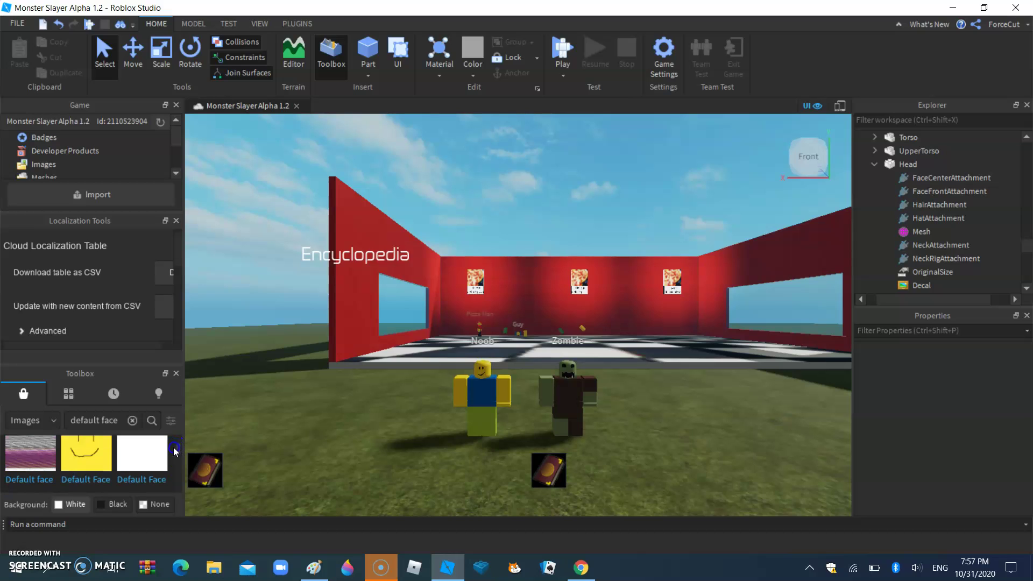
scroll(169, 441, down, 1)
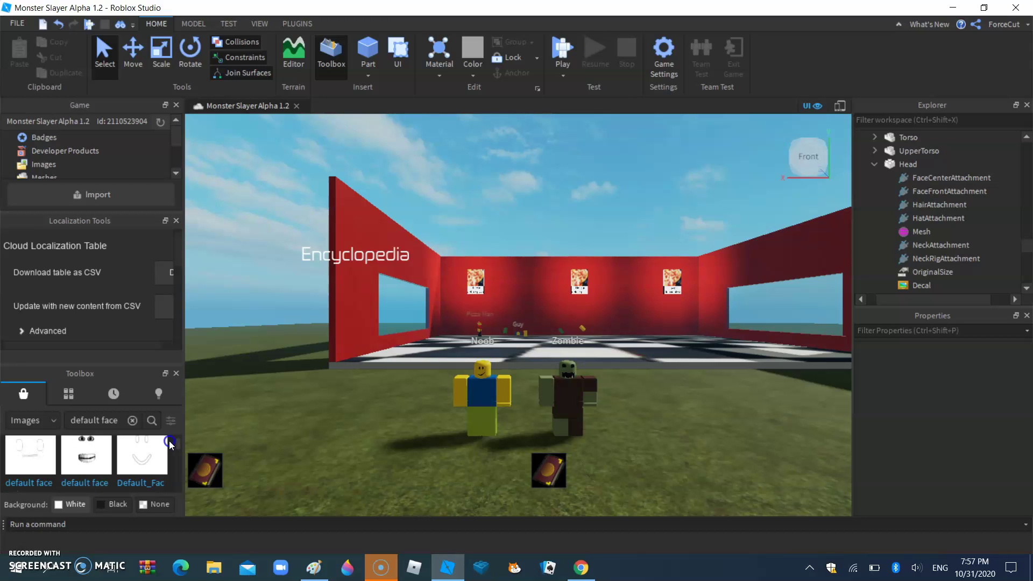
scroll(169, 441, down, 3)
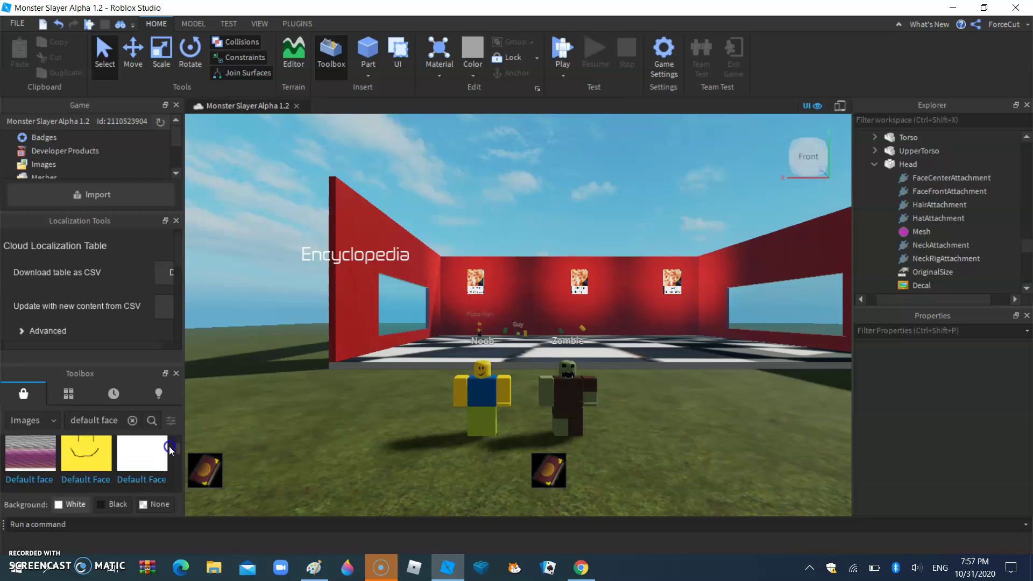
scroll(169, 447, up, 2)
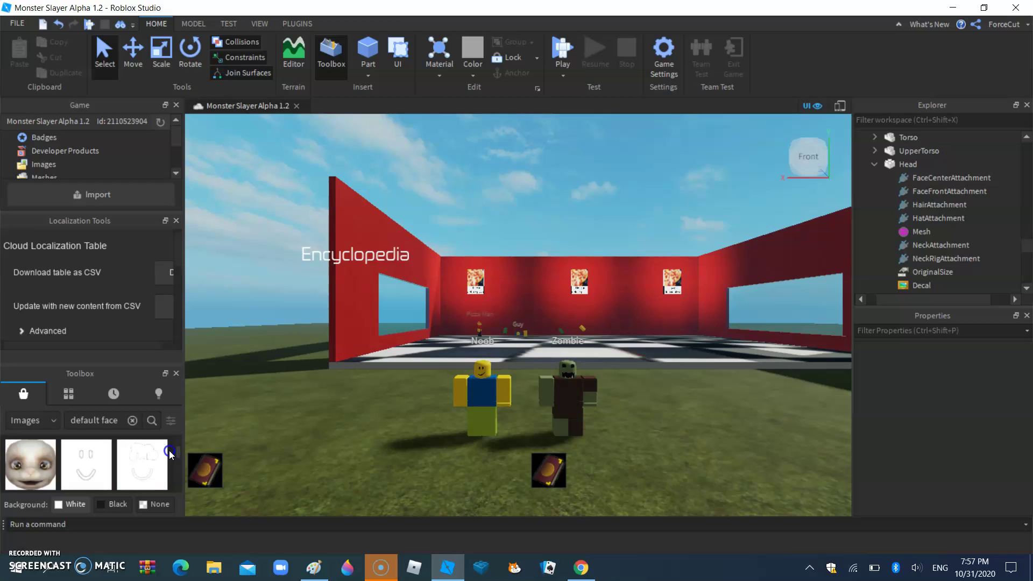
scroll(169, 452, down, 3)
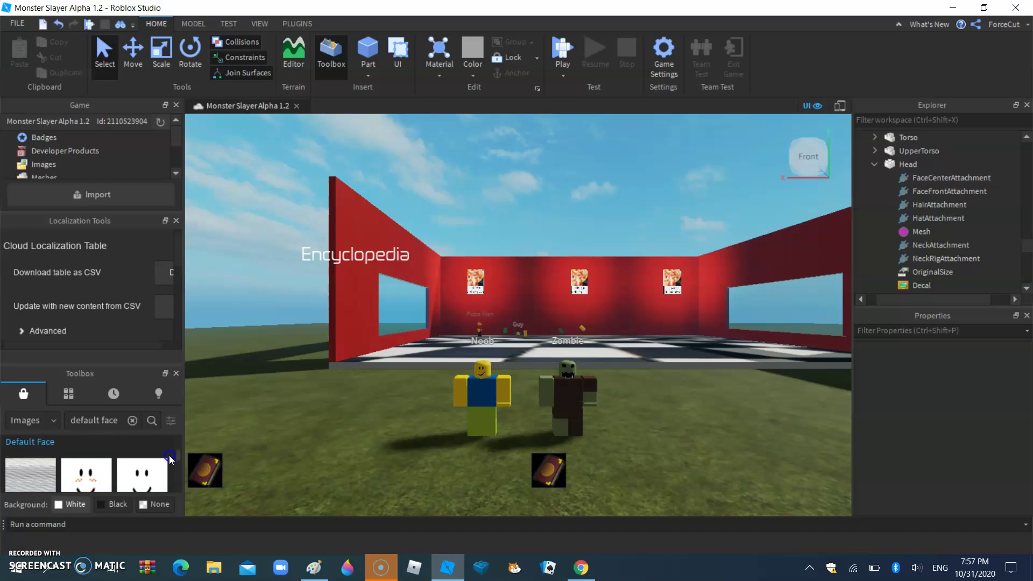
scroll(169, 456, up, 1)
scroll(177, 457, down, 5)
scroll(178, 464, up, 4)
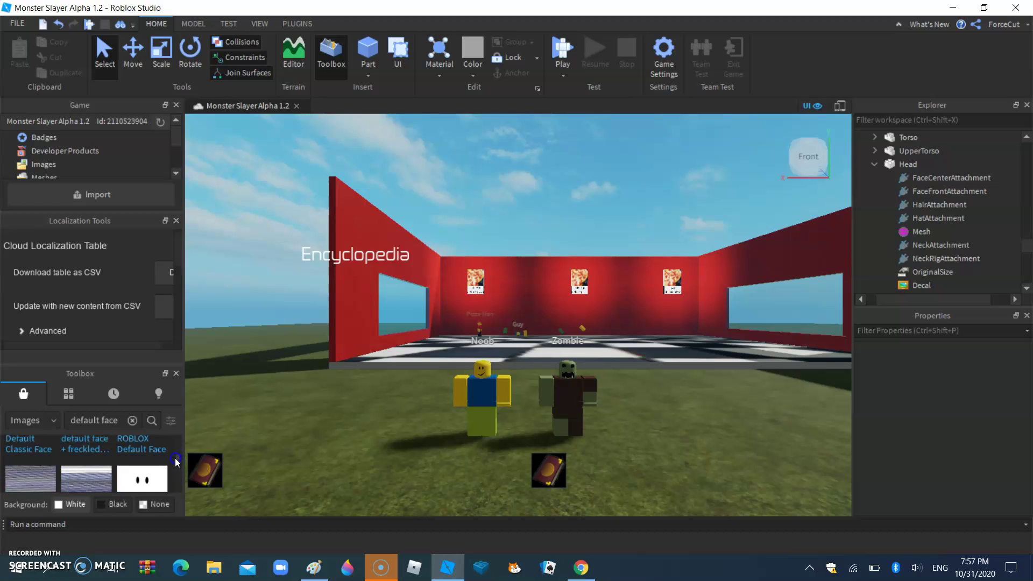
drag(142, 449, 479, 372)
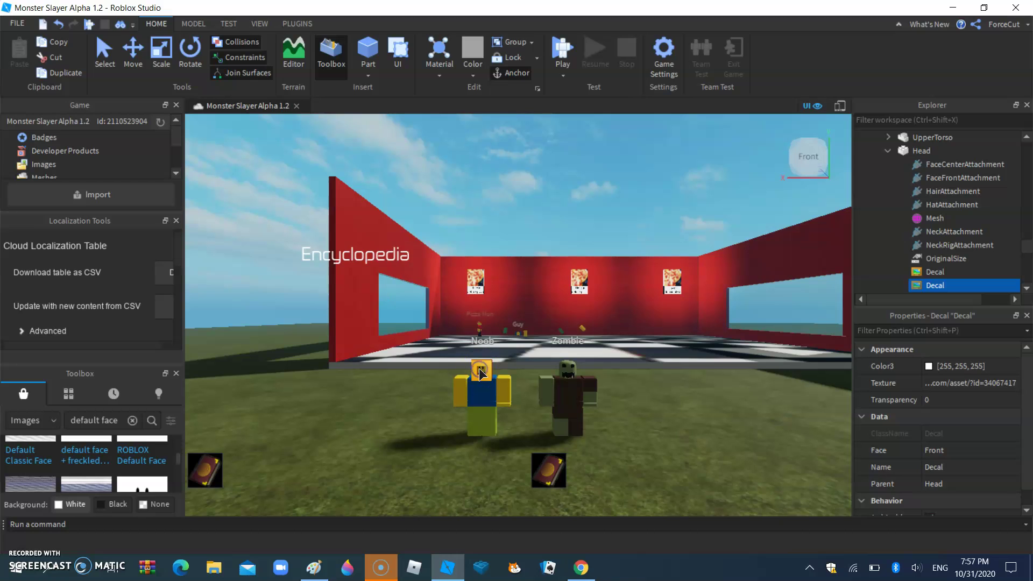
right_click(921, 270)
click(901, 68)
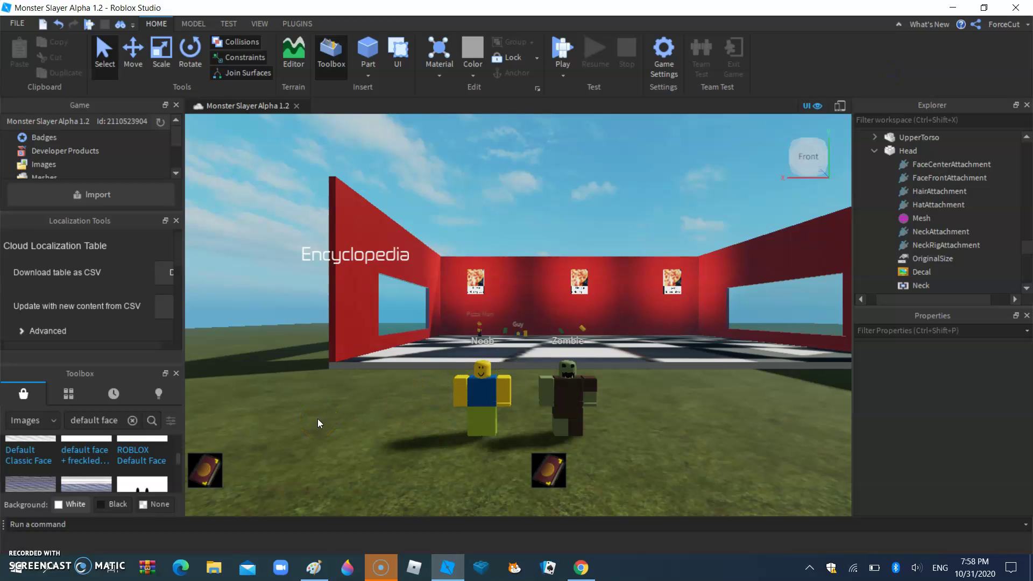
Switch to Paint and continue the second note with "we will code the two in the sequel! bye do not forget to li".
click(314, 567)
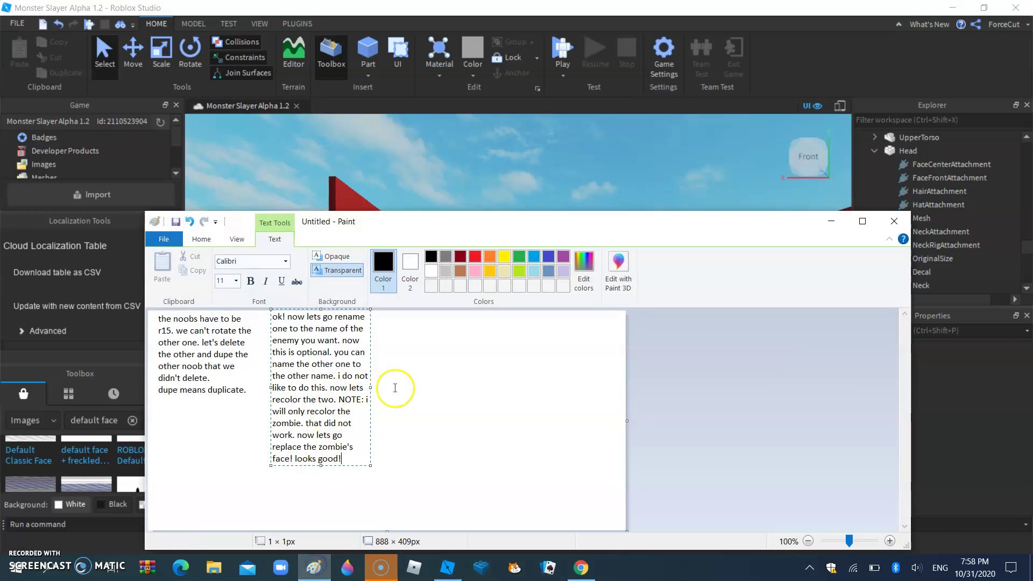
text(we will)
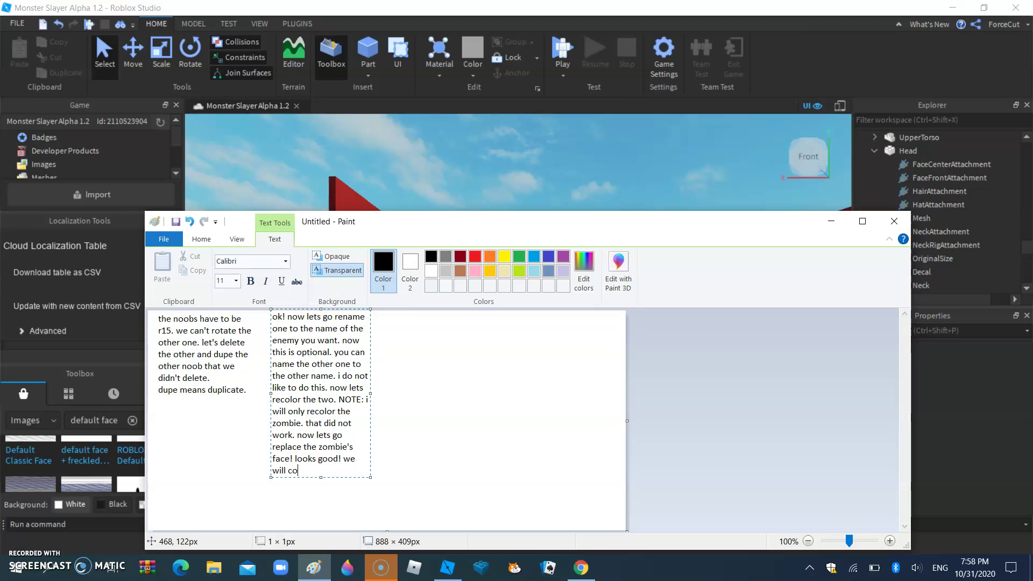
text( code th)
text(e two)
text( in the s)
text(equel! bye)
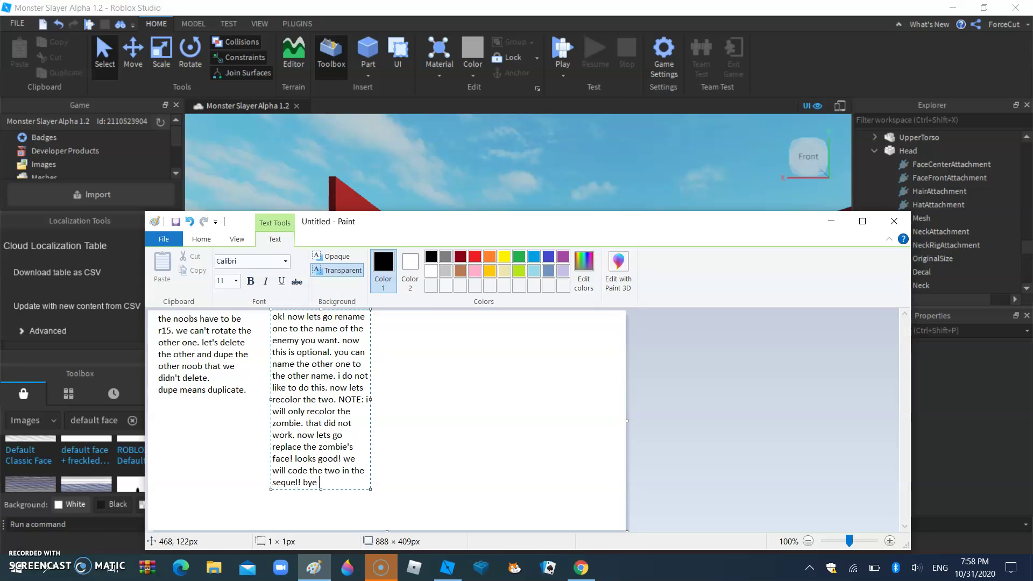
text( do not)
text( forget )
text(to li)
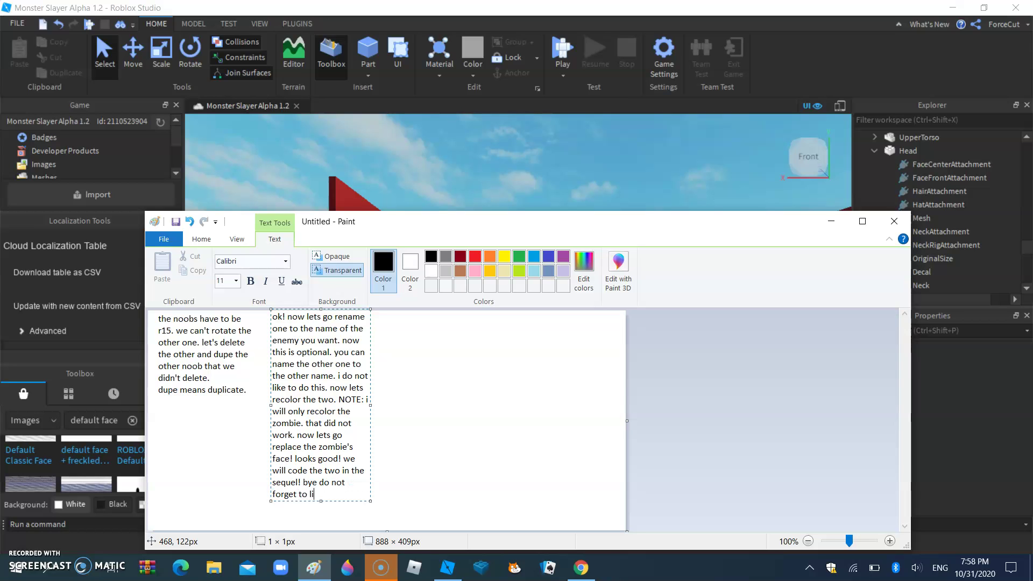